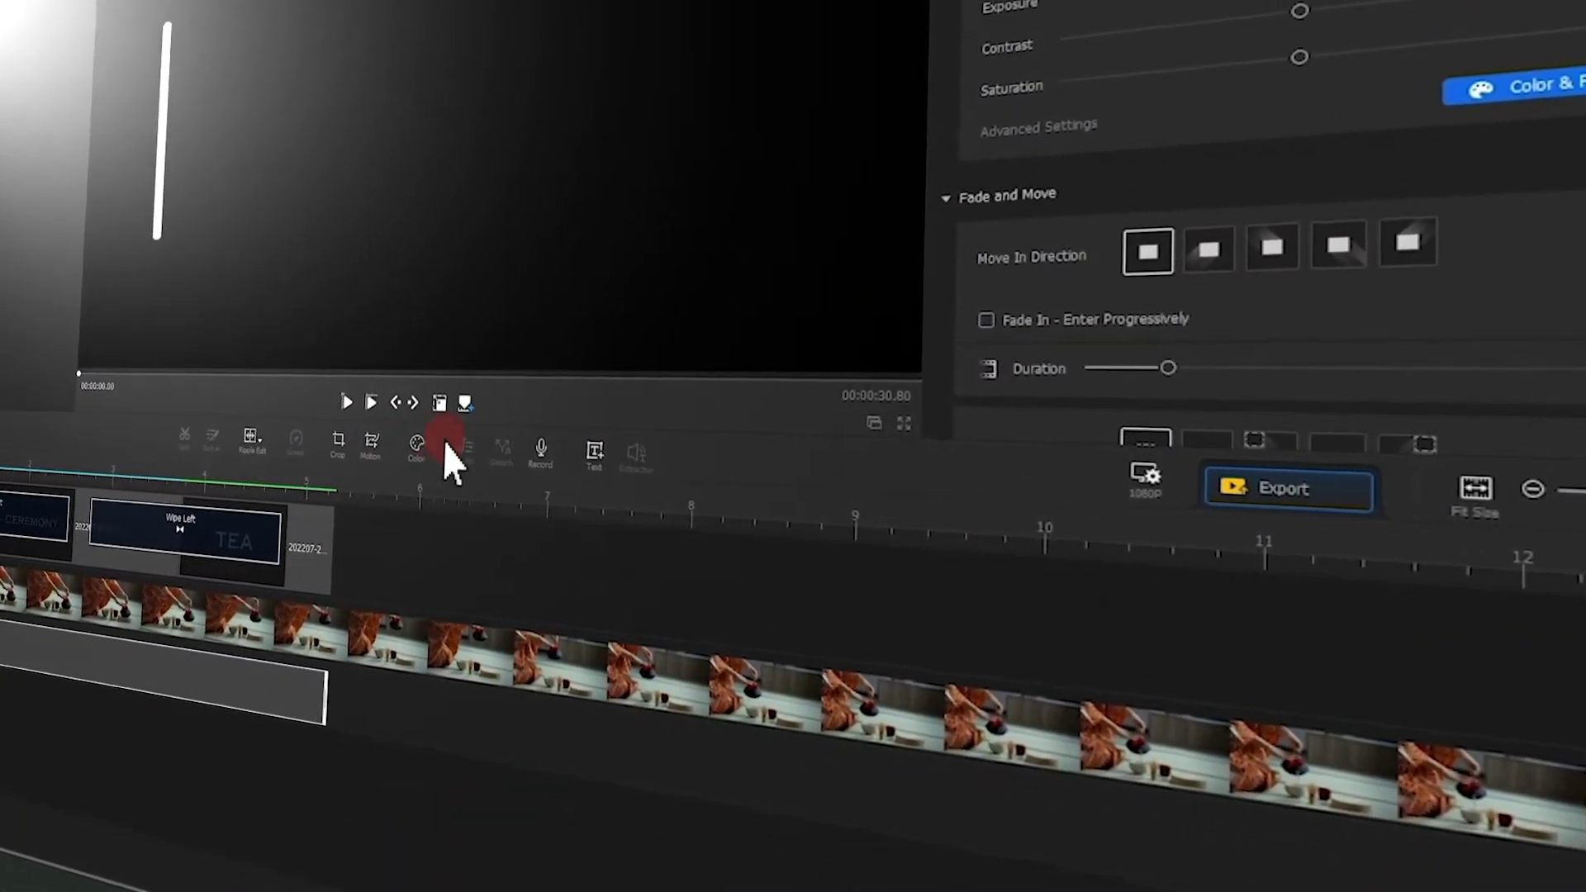
# Step: Inspect the finished example's clip motion before starting a fresh project with the tea video
pyautogui.click(352, 442)
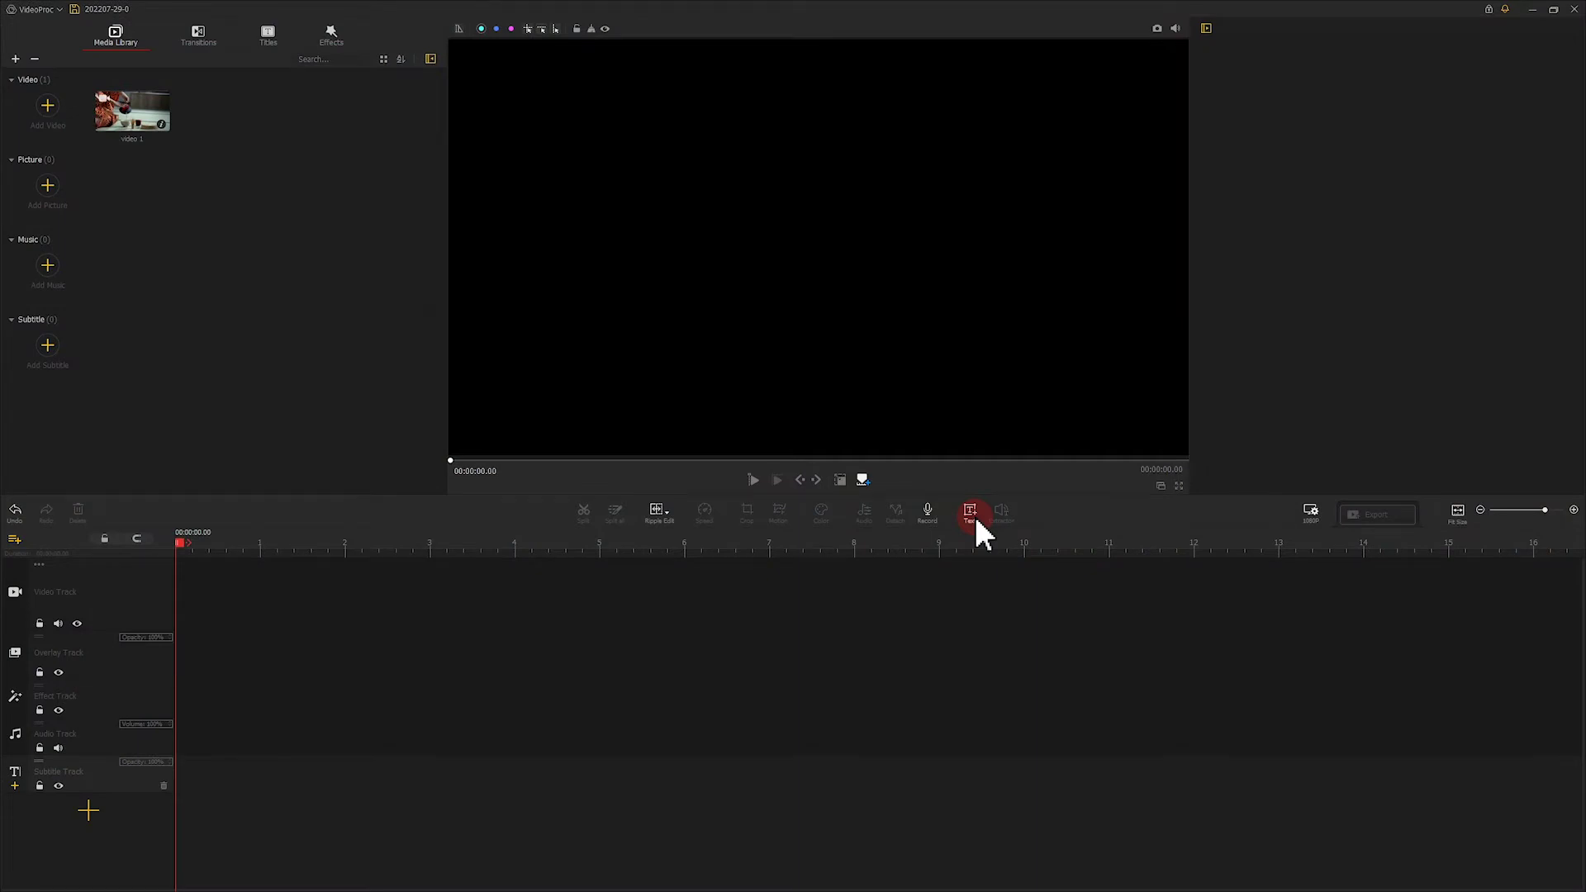
# Step: Add a text clip reading TEA in Copperplate Gothic Bold
pyautogui.click(975, 519)
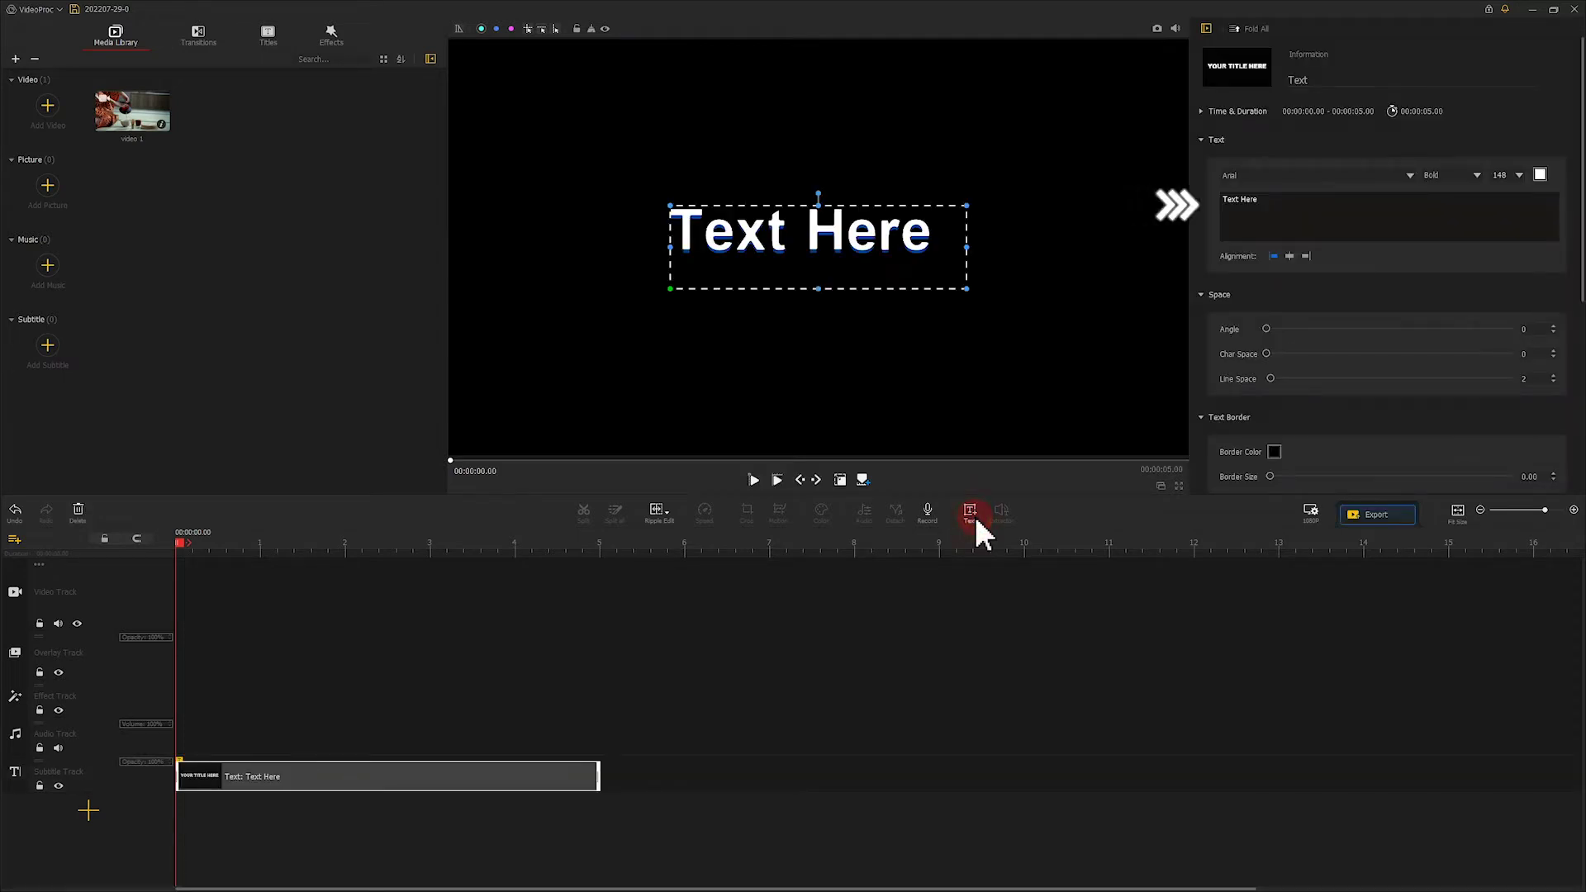
pyautogui.moveTo(1289, 205); pyautogui.dragTo(1205, 198)
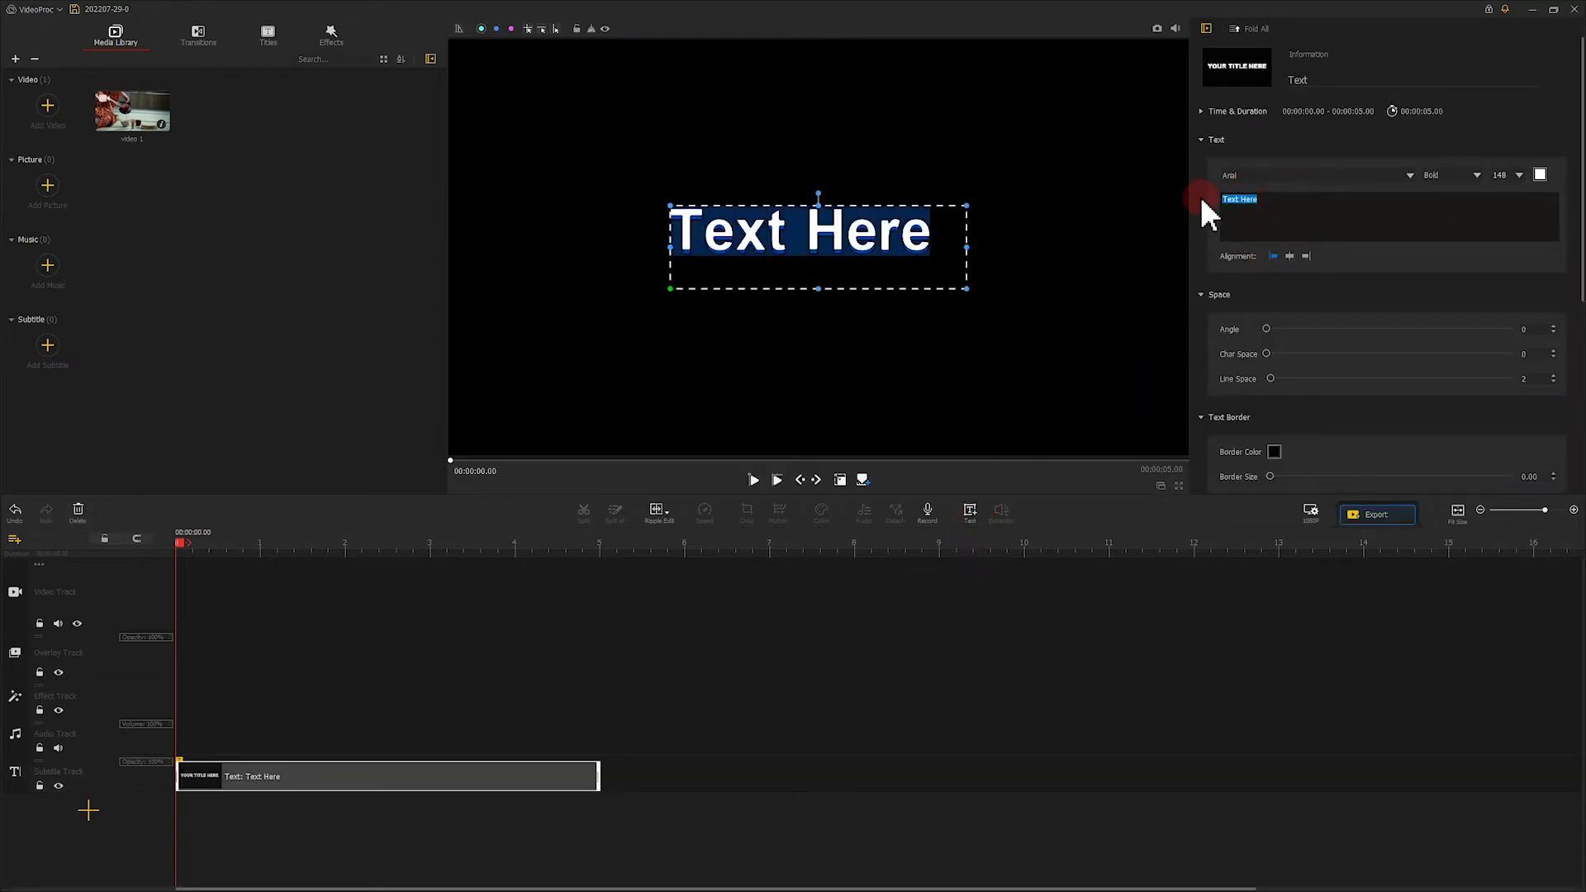
pyautogui.write('TEA')
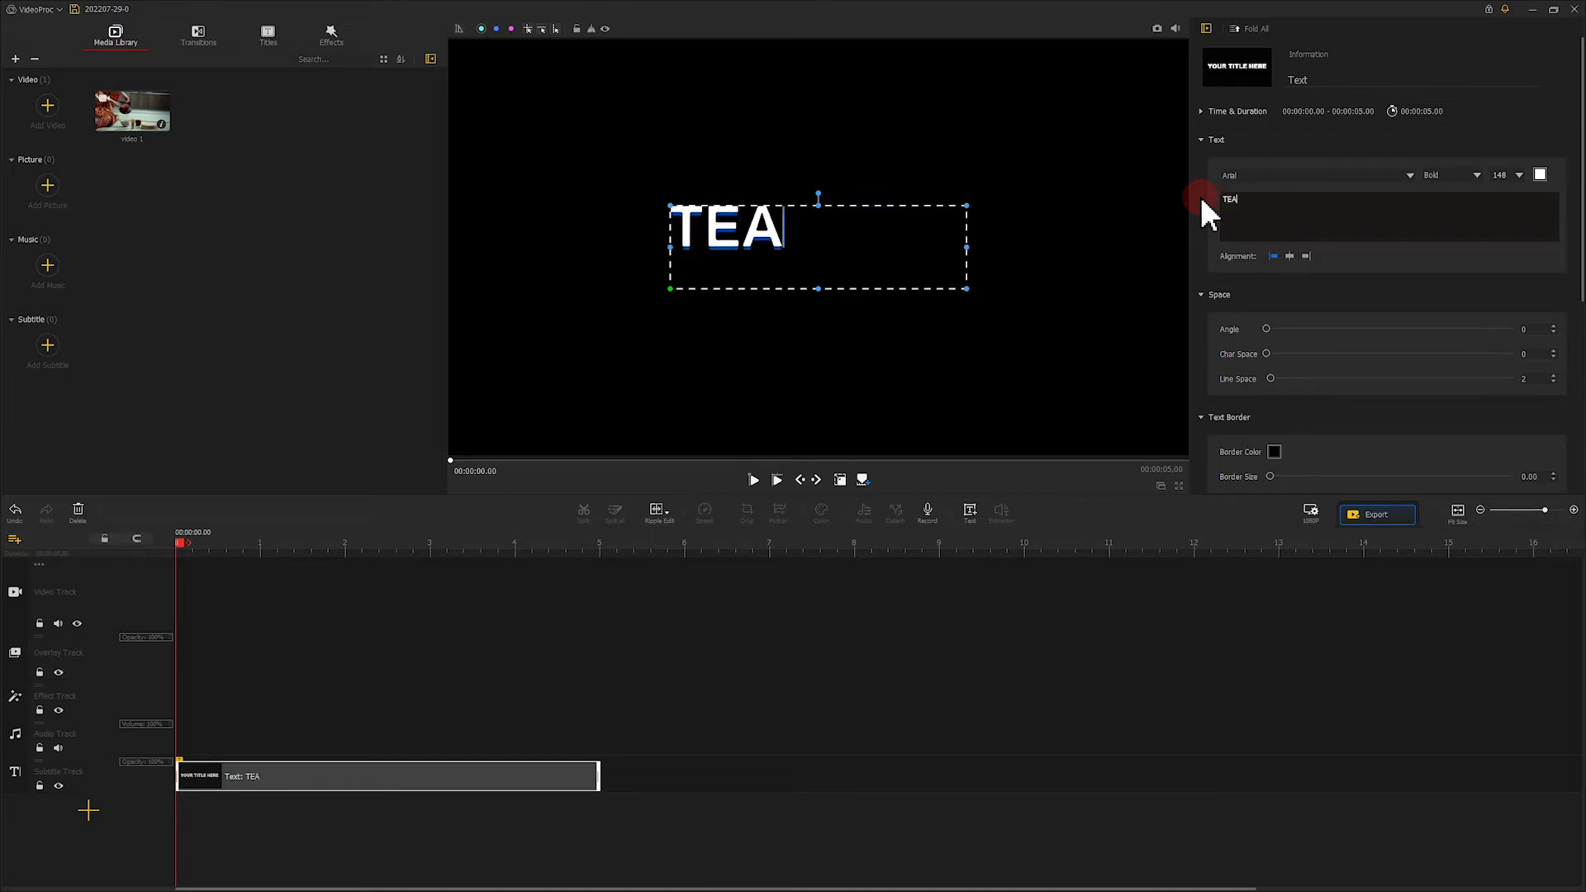
pyautogui.click(1375, 168)
pyautogui.scroll(-8, 1359, 258)
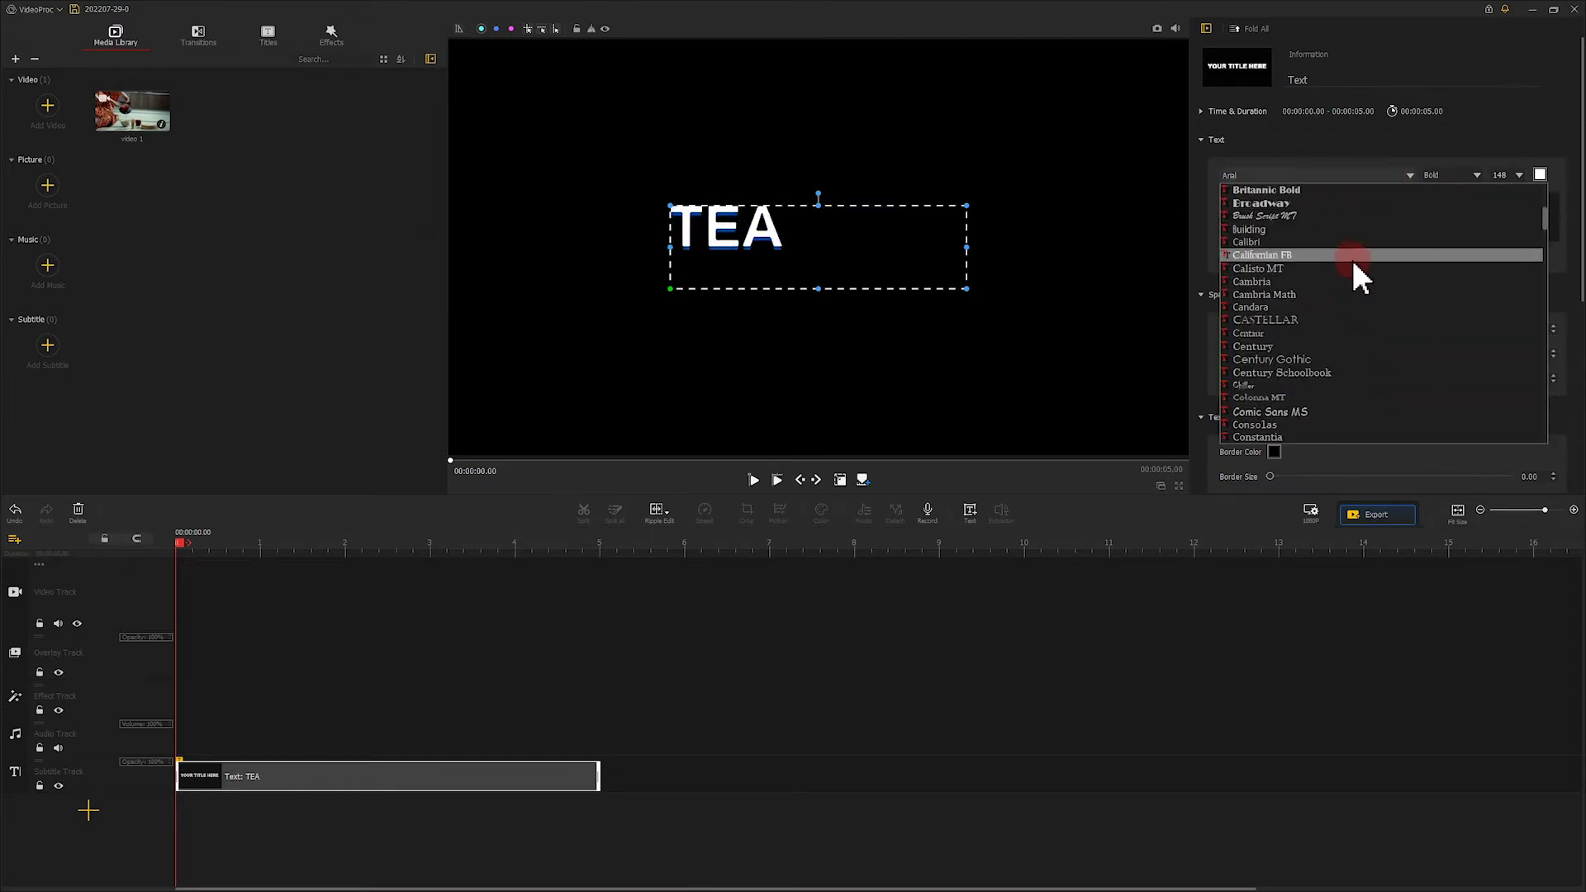
pyautogui.click(1359, 308)
pyautogui.scroll(-3, 1363, 324)
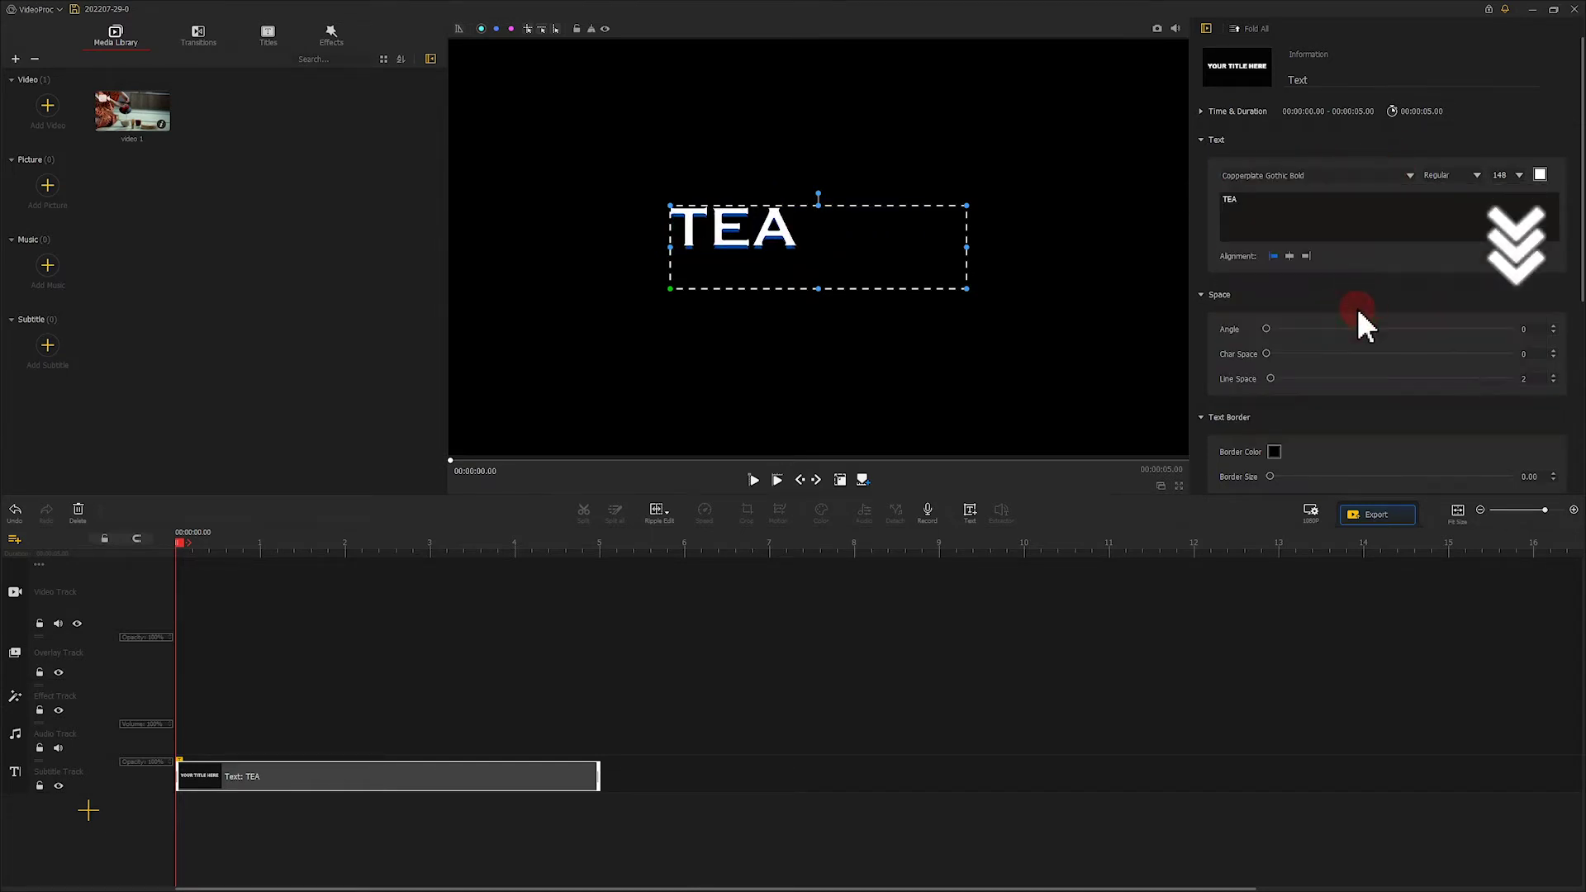
pyautogui.moveTo(1580, 169); pyautogui.dragTo(1429, 400)
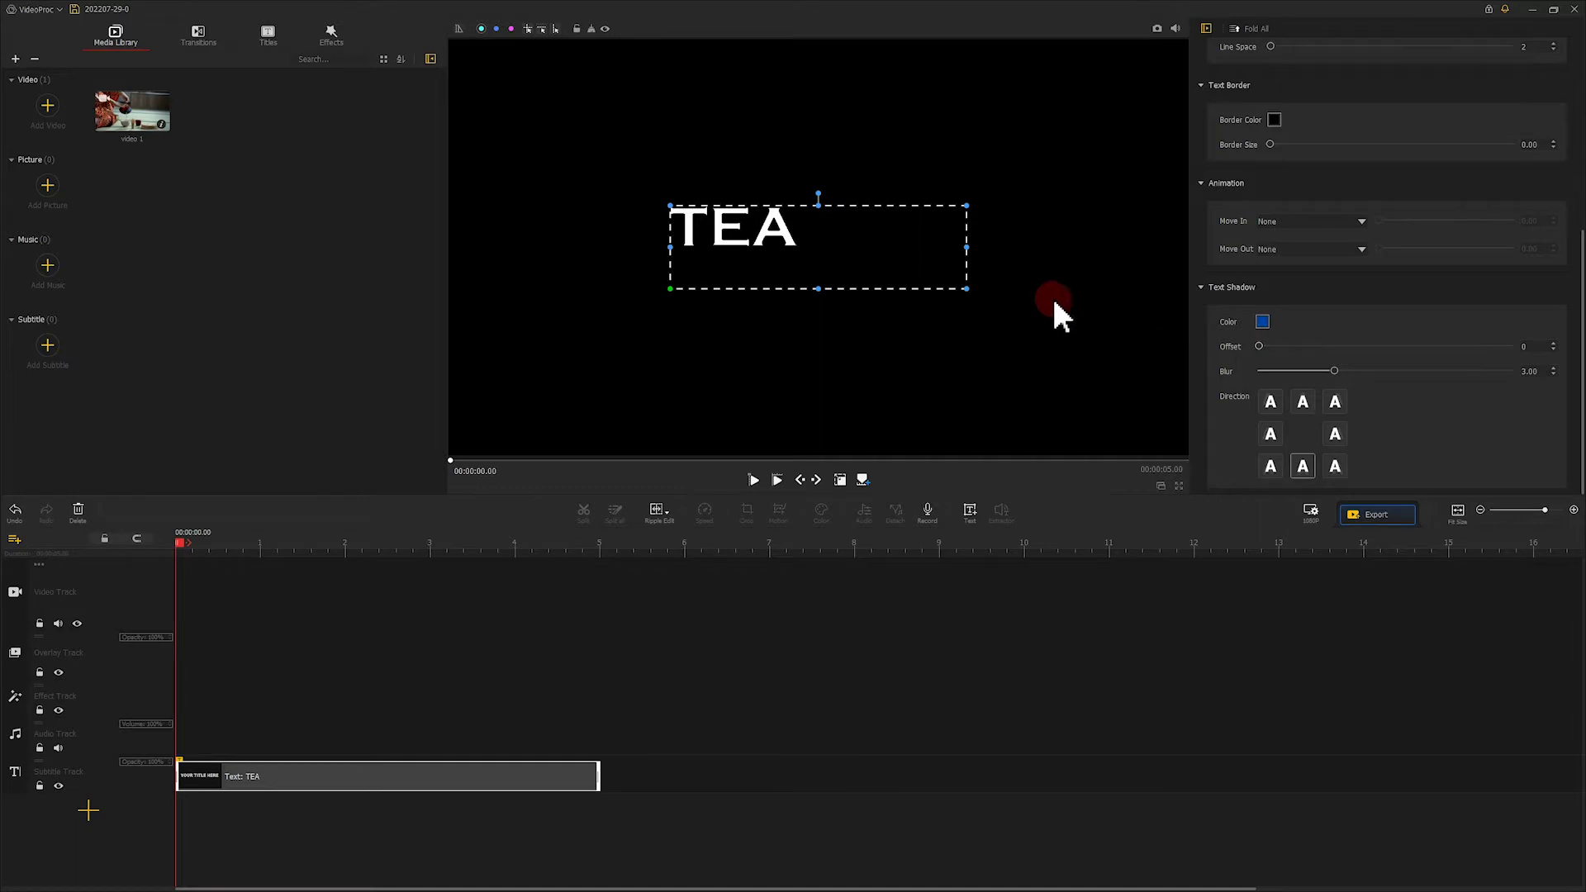
# Step: Enlarge the TEA title, centre it using the alignment guides, then hide the guides
pyautogui.moveTo(967, 289); pyautogui.dragTo(1249, 423)
pyautogui.moveTo(1004, 313)
pyautogui.mouseDown()
pyautogui.moveTo(1033, 319)
pyautogui.moveTo(1000, 312)
pyautogui.mouseUp()
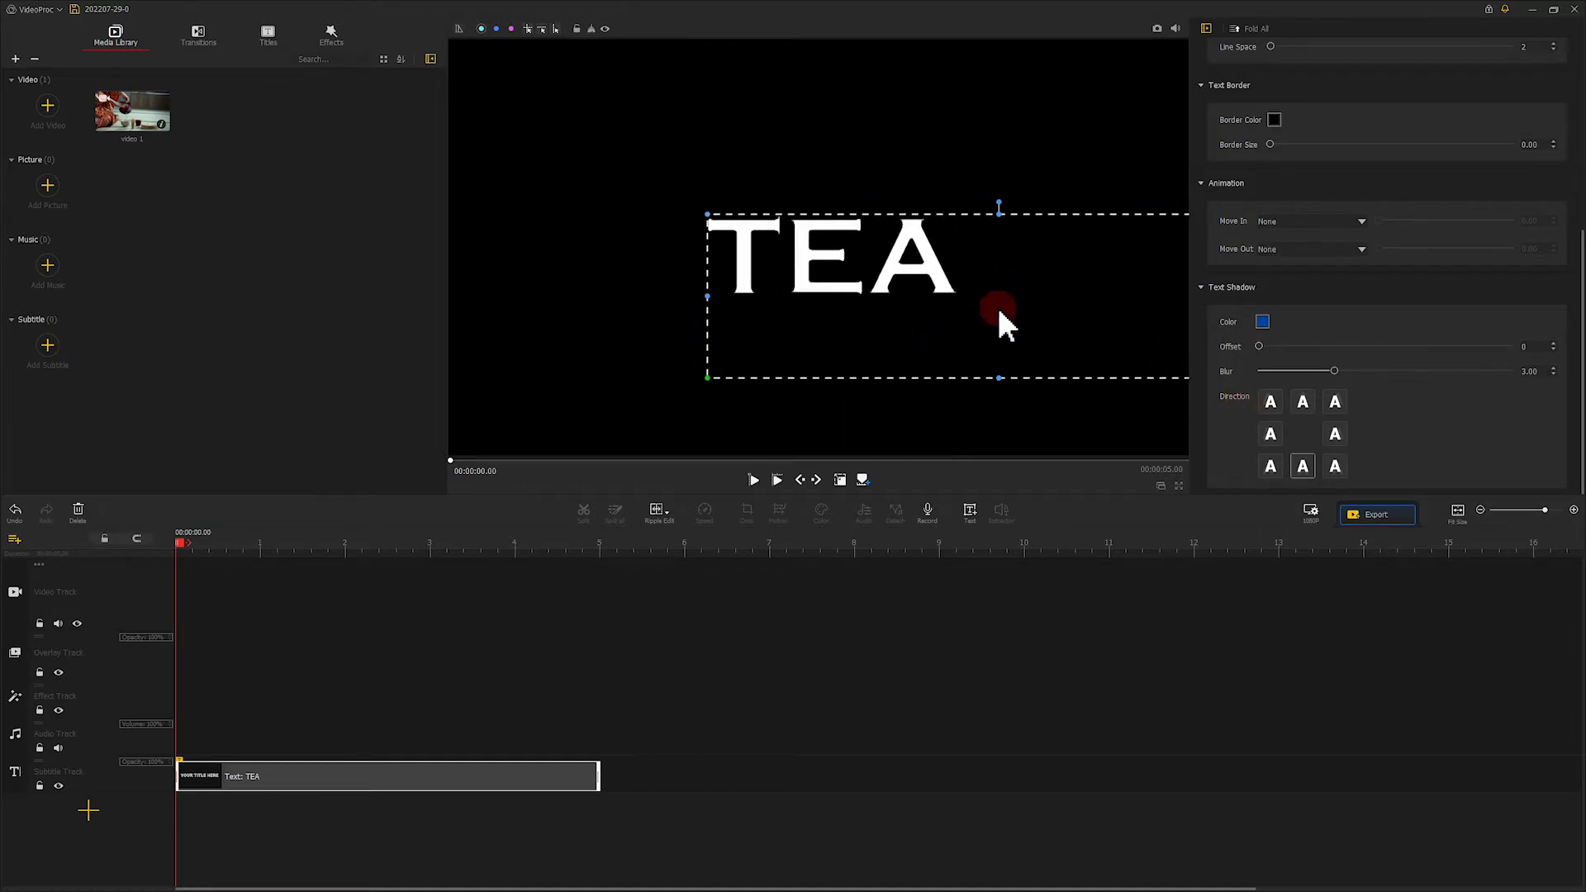
pyautogui.moveTo(700, 208)
pyautogui.mouseDown()
pyautogui.moveTo(665, 195)
pyautogui.moveTo(686, 205)
pyautogui.mouseUp()
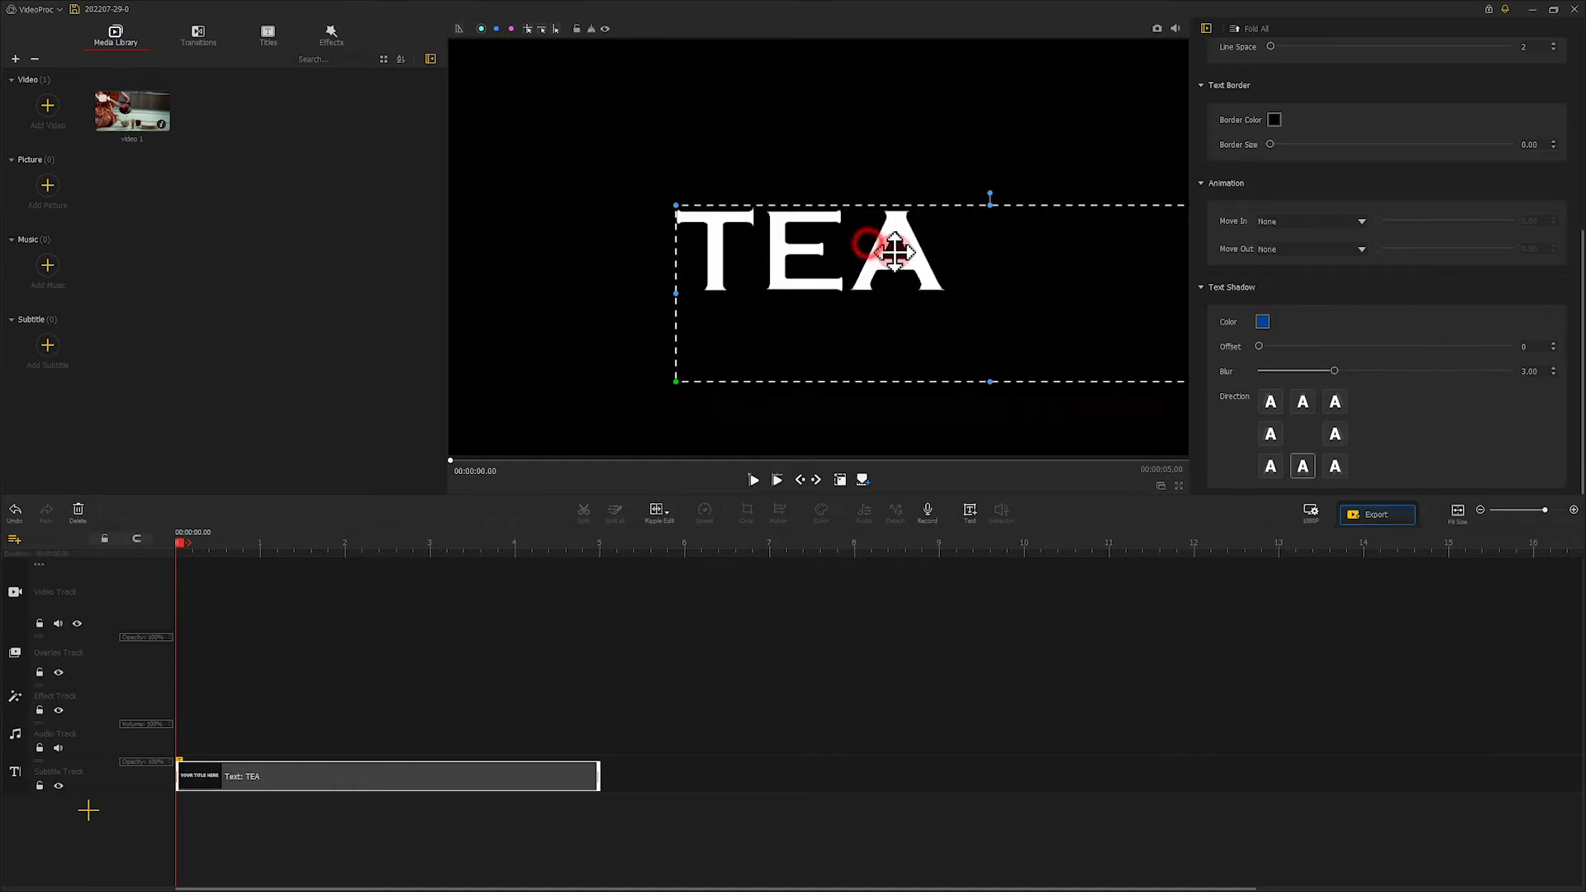
pyautogui.moveTo(910, 255); pyautogui.dragTo(907, 249)
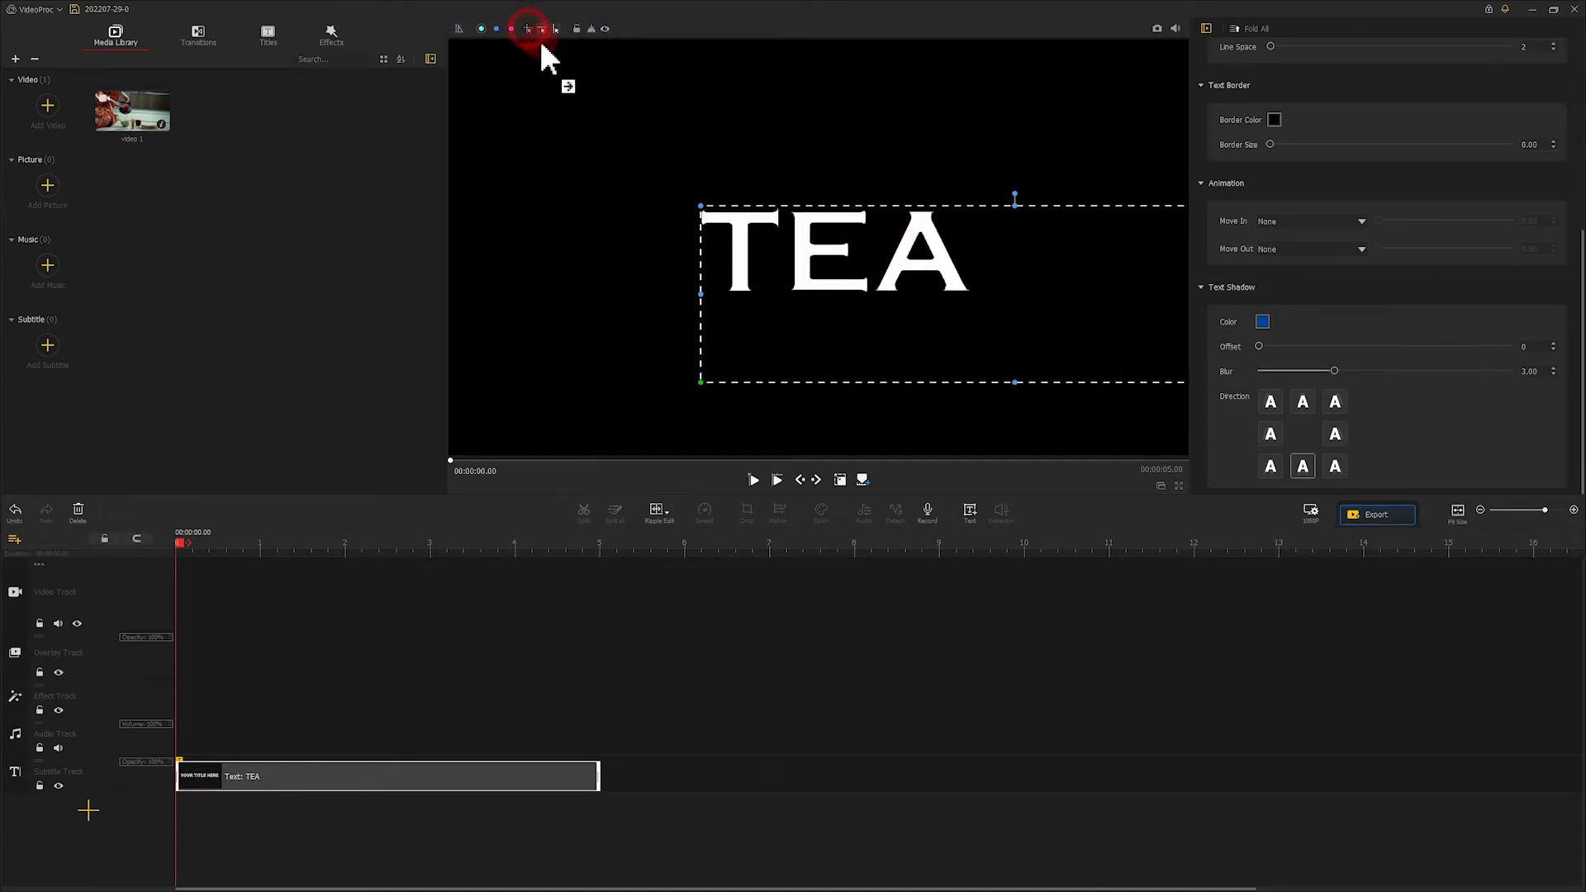
pyautogui.moveTo(547, 58); pyautogui.dragTo(759, 223)
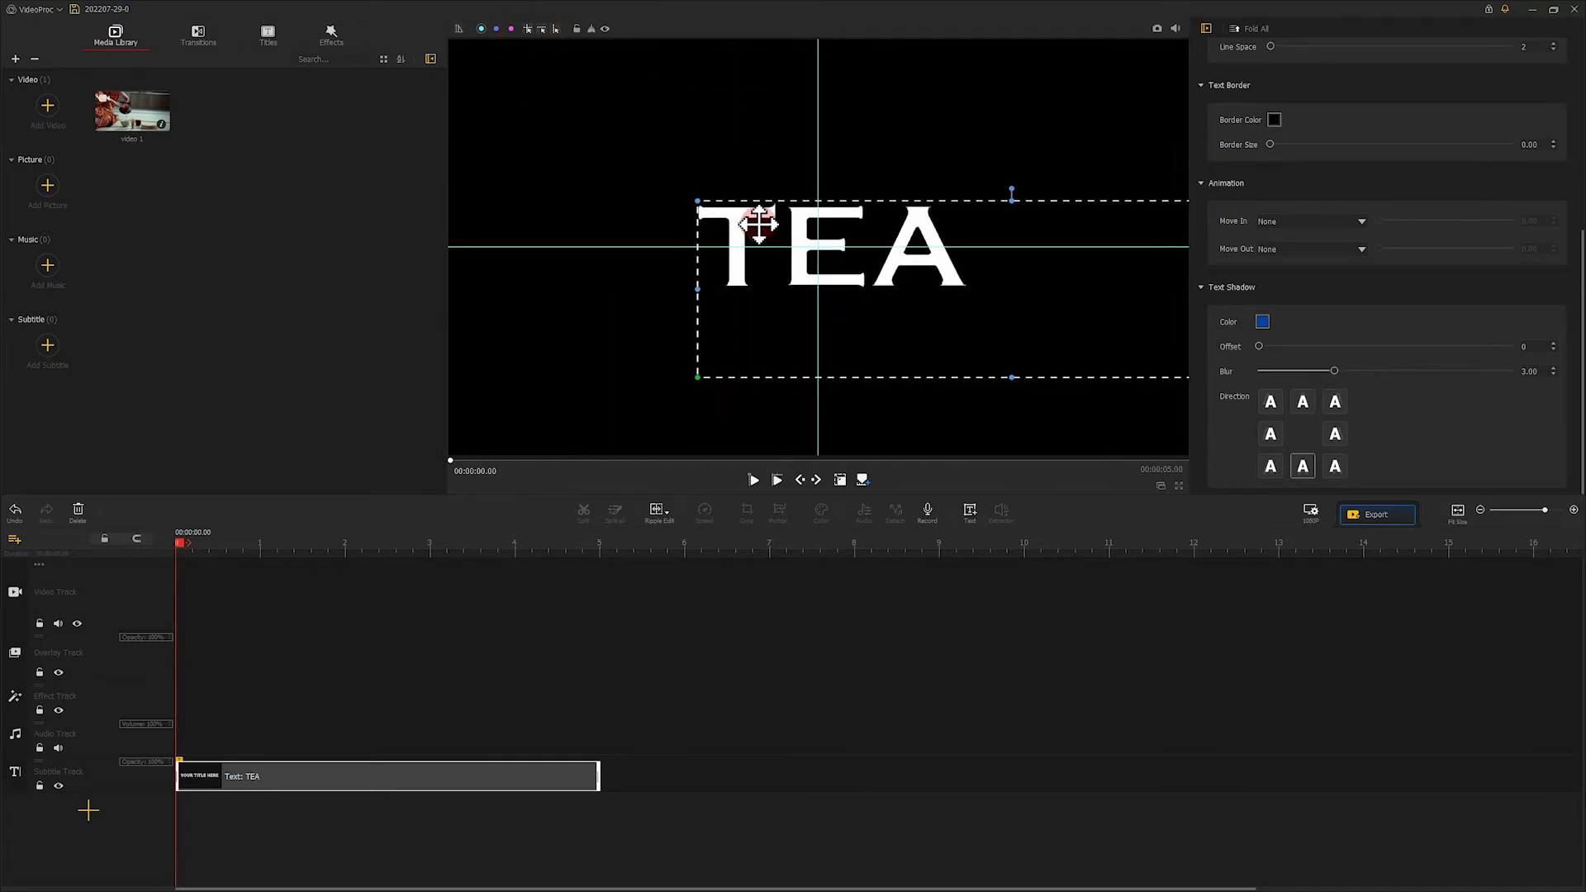
pyautogui.click(606, 30)
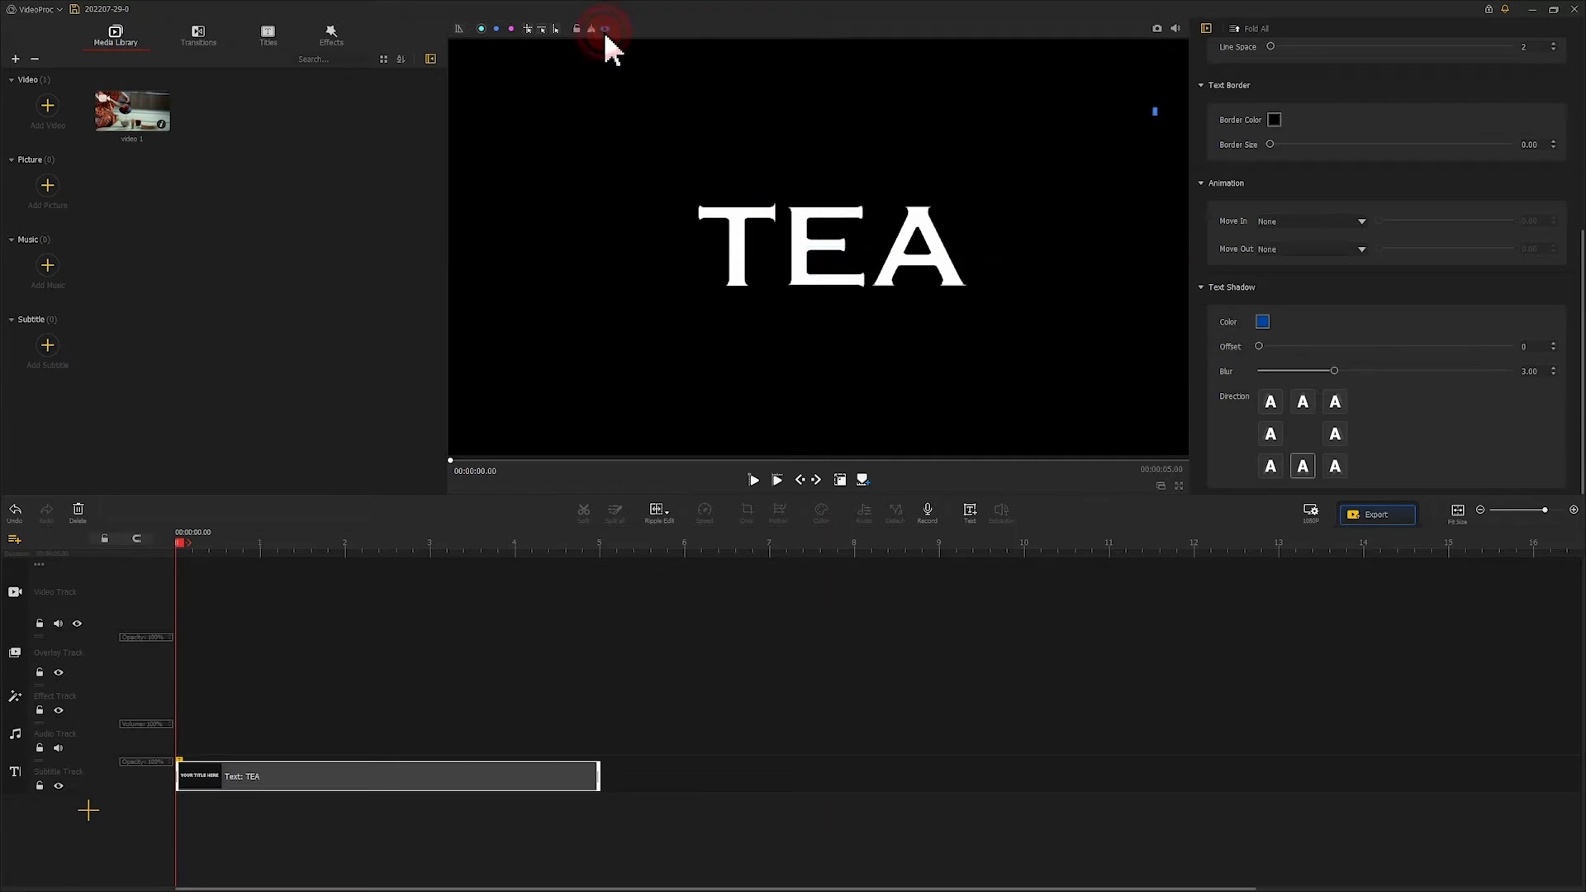
# Step: Save a snapshot of the TEA frame and paste a copy of the TEA clip at 5.5 s
pyautogui.click(1158, 30)
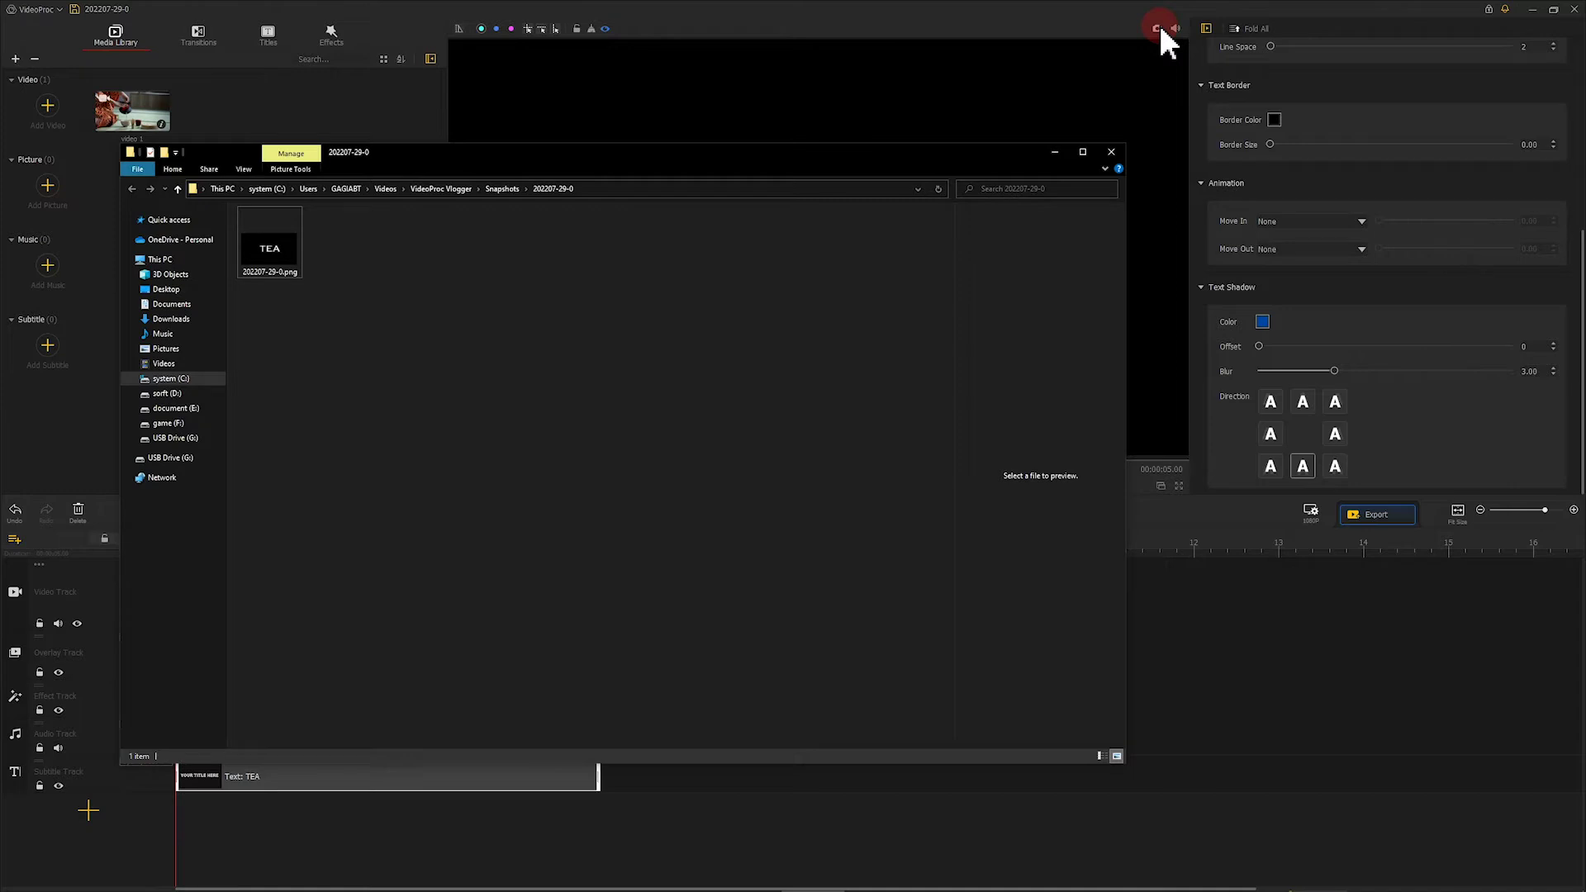
pyautogui.click(1018, 30)
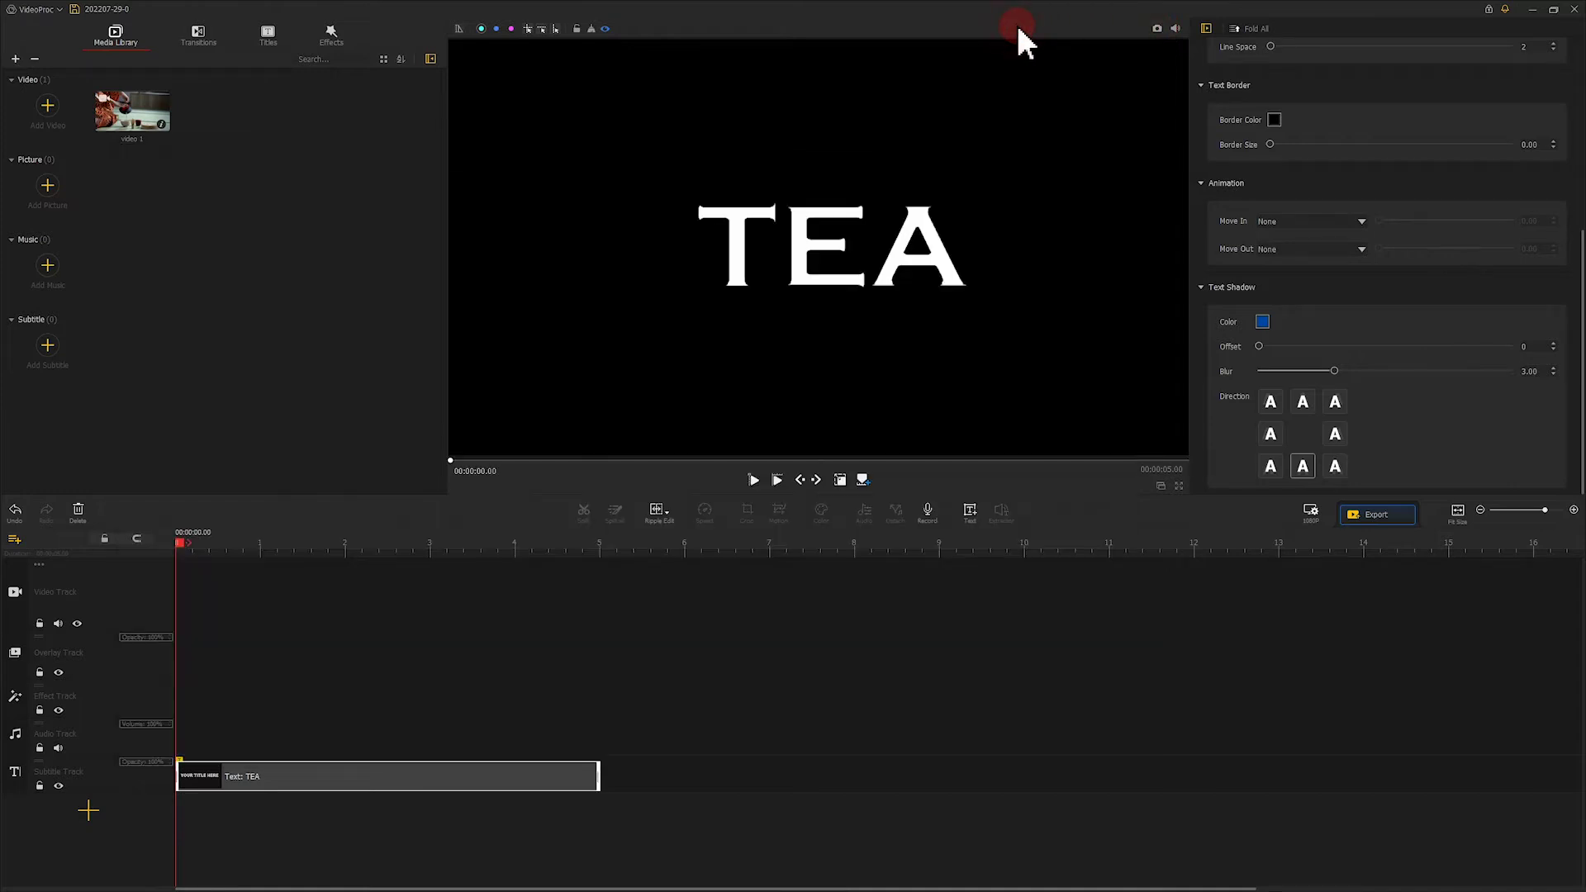
pyautogui.rightClick(395, 770)
pyautogui.click(415, 822)
pyautogui.click(644, 543)
pyautogui.hotkey('ctrl', 'v')
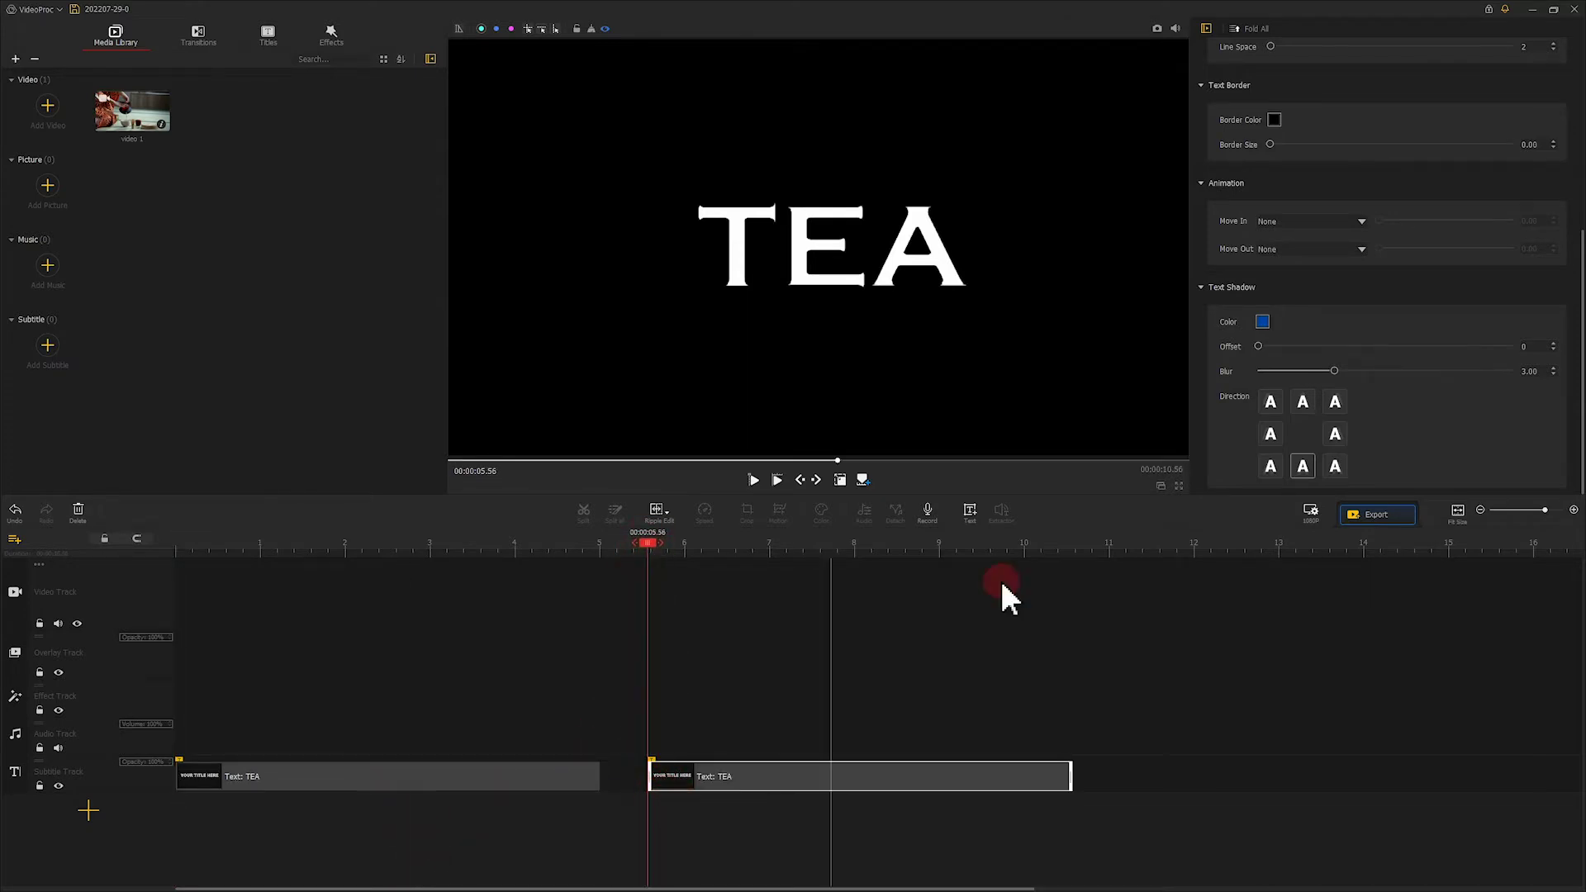
# Step: Change the copy's text to CEREMONY, fit it on one line, and save its snapshot
pyautogui.click(1265, 209)
pyautogui.hotkey('ctrl', 'a')
pyautogui.write('CEREMONY')
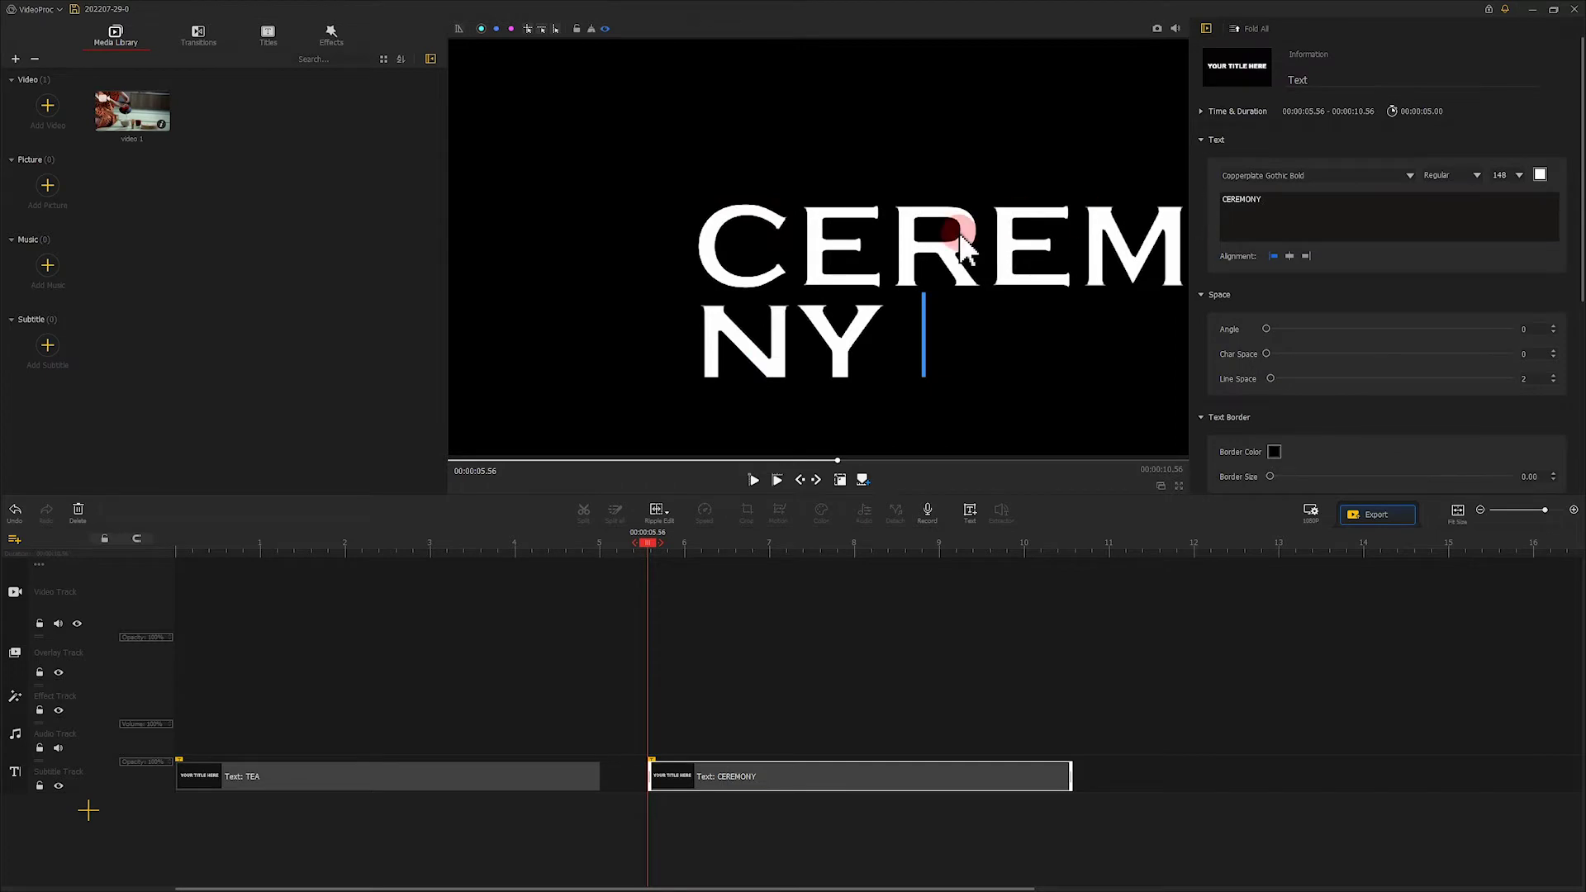
pyautogui.moveTo(975, 246); pyautogui.dragTo(679, 202)
pyautogui.moveTo(1034, 248); pyautogui.dragTo(1157, 240)
pyautogui.moveTo(462, 169); pyautogui.dragTo(589, 187)
pyautogui.moveTo(679, 218); pyautogui.dragTo(682, 244)
pyautogui.click(676, 134)
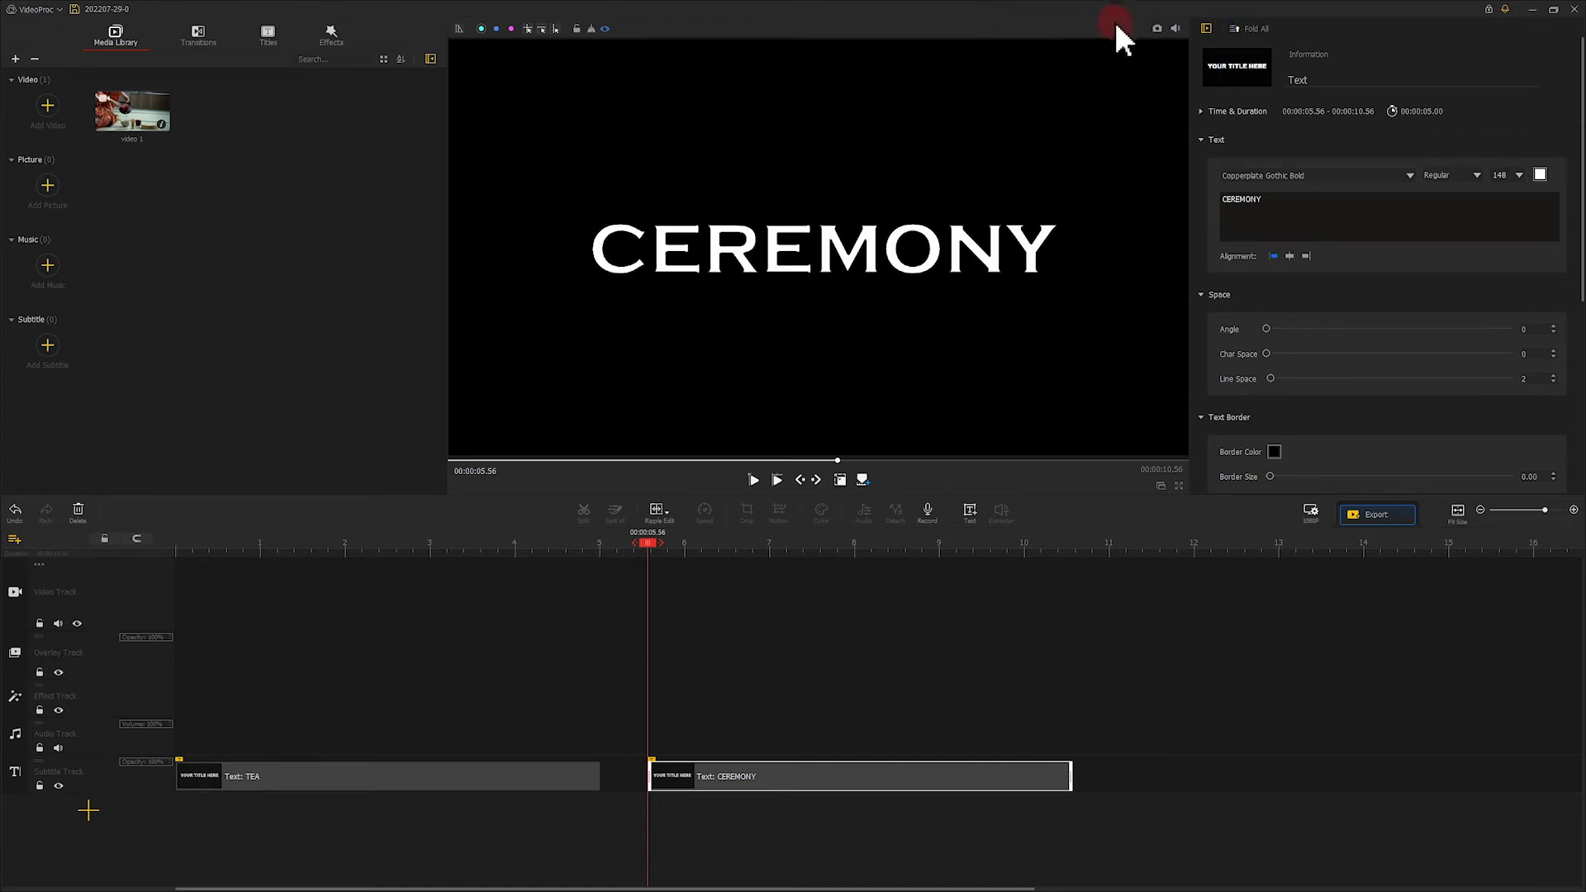
pyautogui.click(1156, 28)
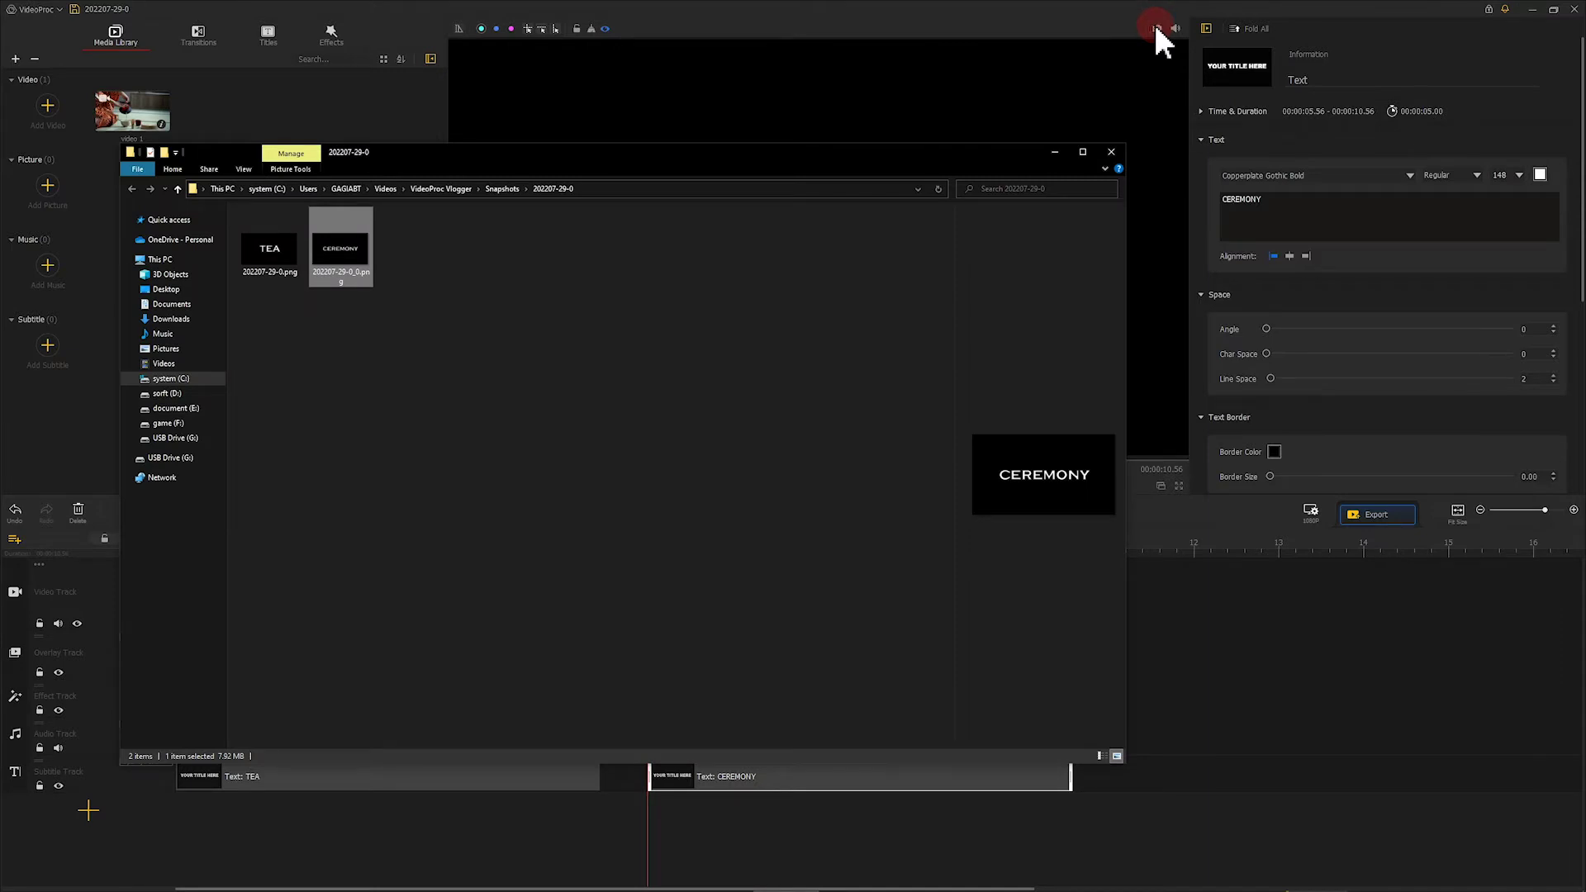
pyautogui.click(1069, 19)
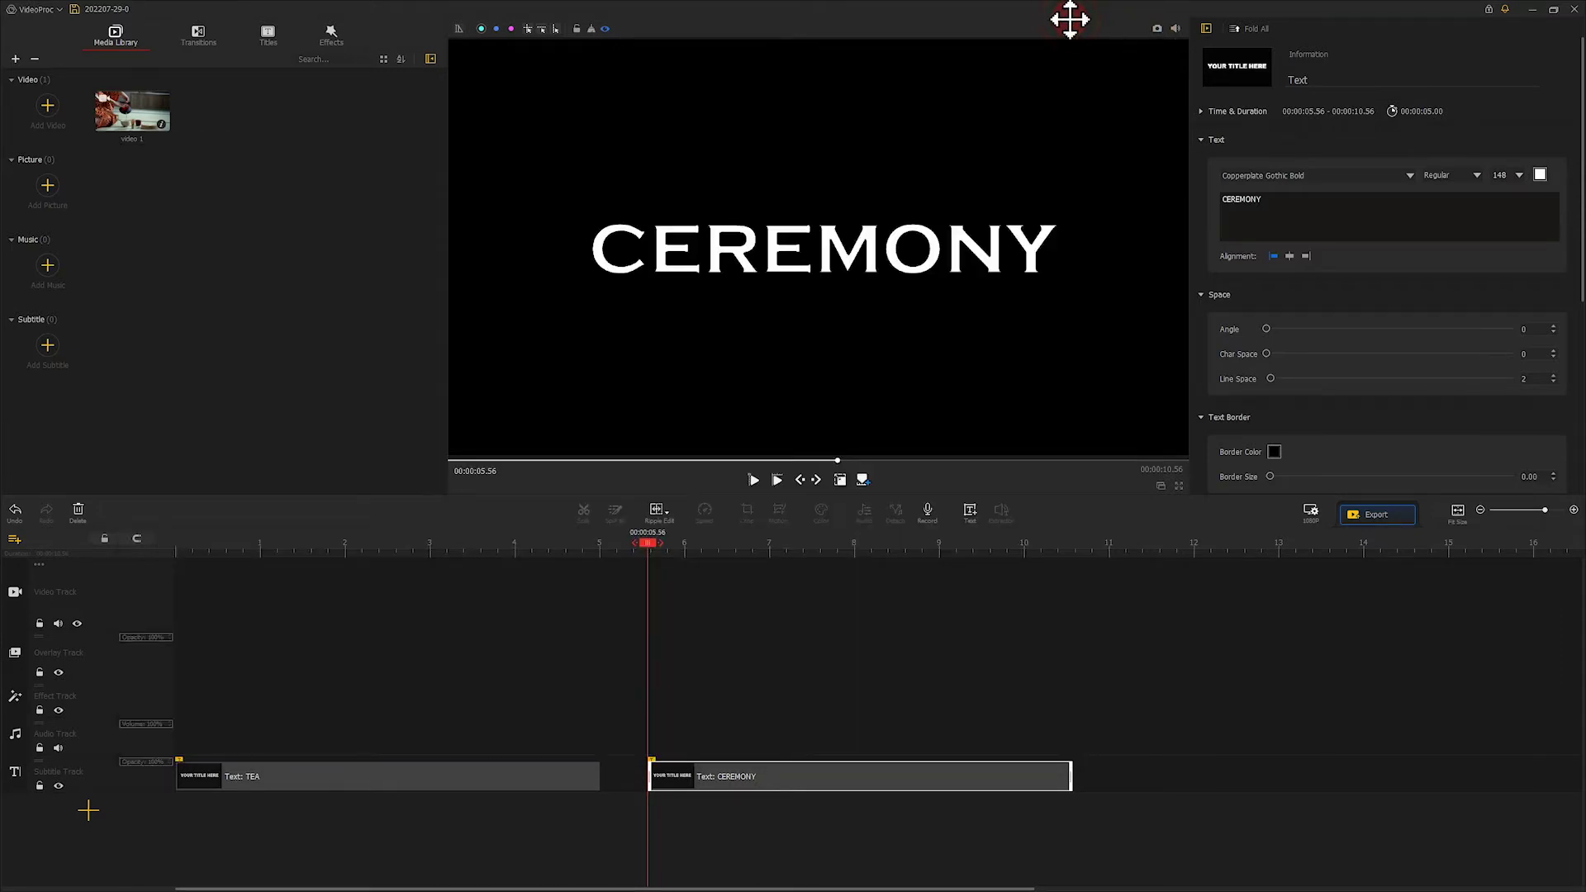
# Step: Paste another TEA title at 10.80 s and replace its text with a vertical bar
pyautogui.click(1092, 547)
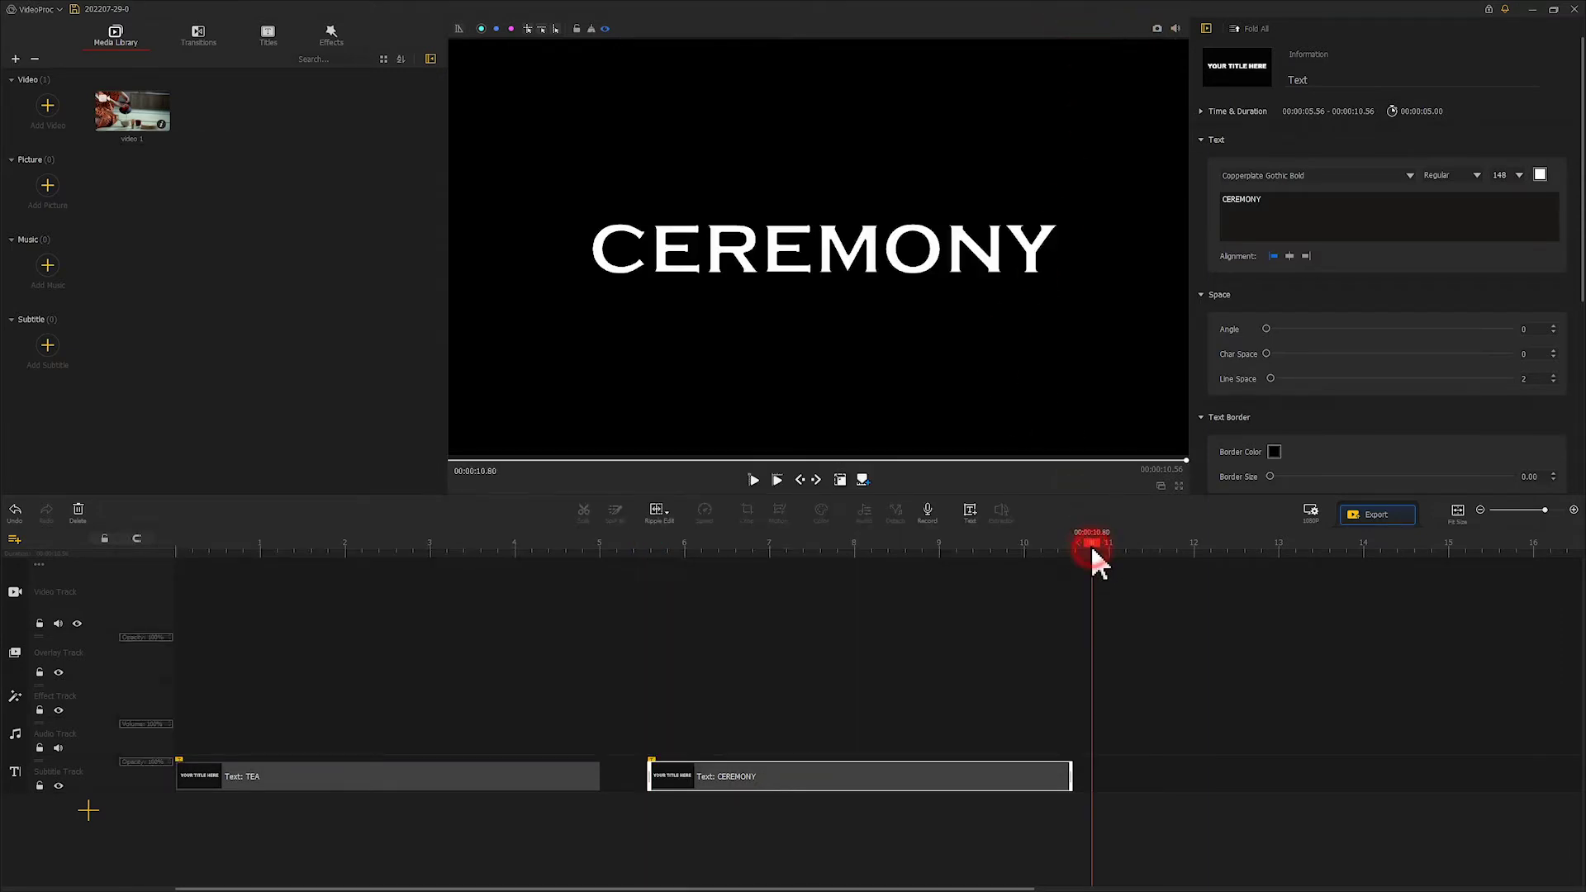
pyautogui.rightClick(1093, 774)
pyautogui.click(1140, 798)
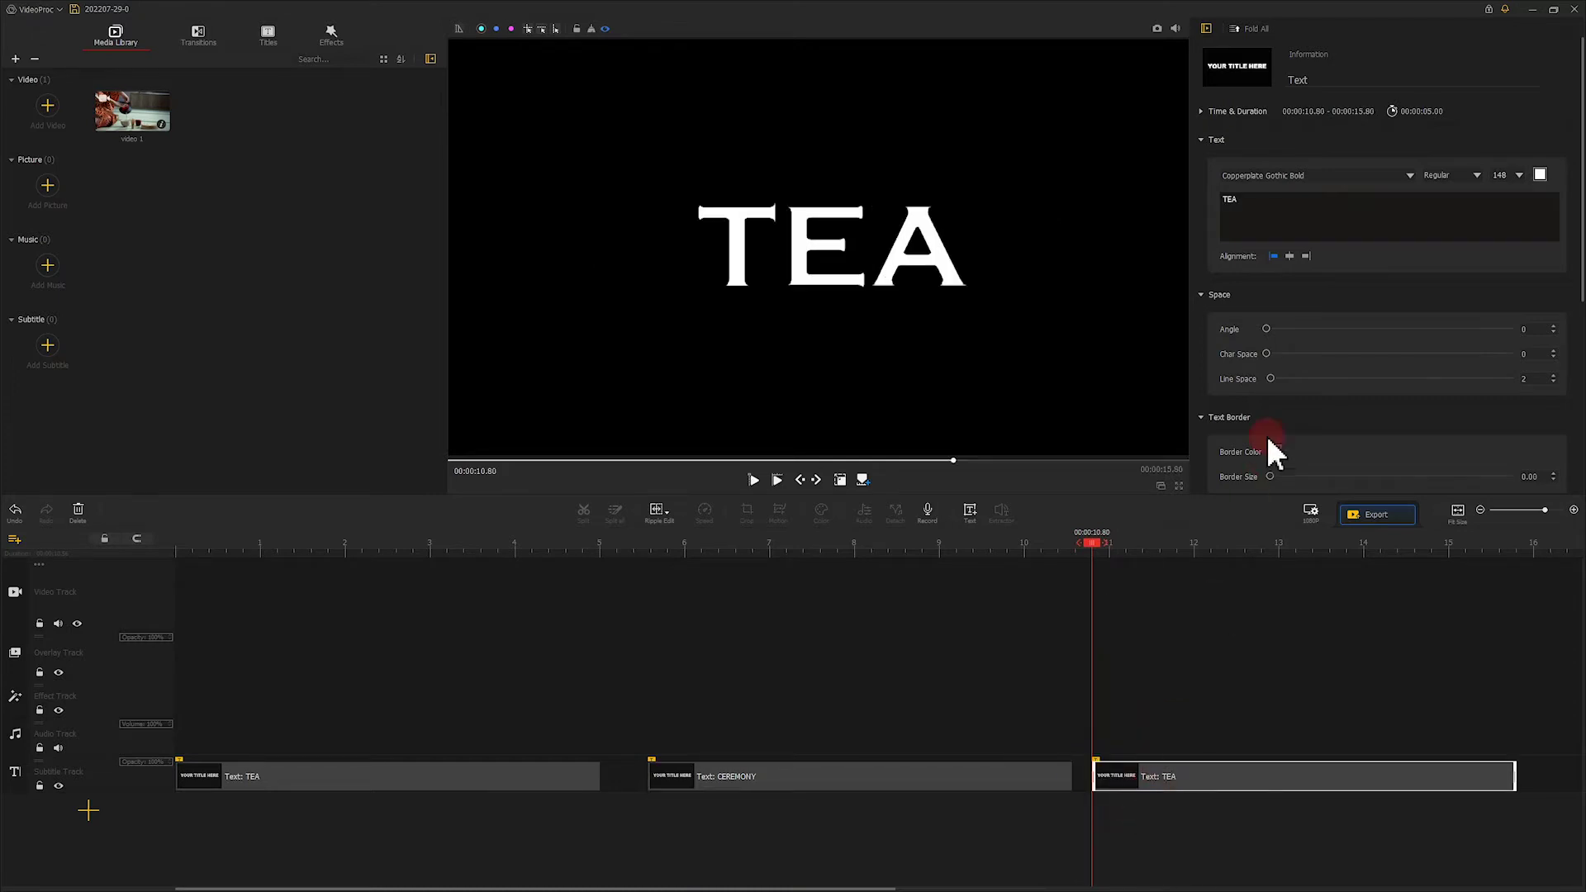
pyautogui.moveTo(1249, 199); pyautogui.dragTo(1222, 199)
pyautogui.press('BackSpace')
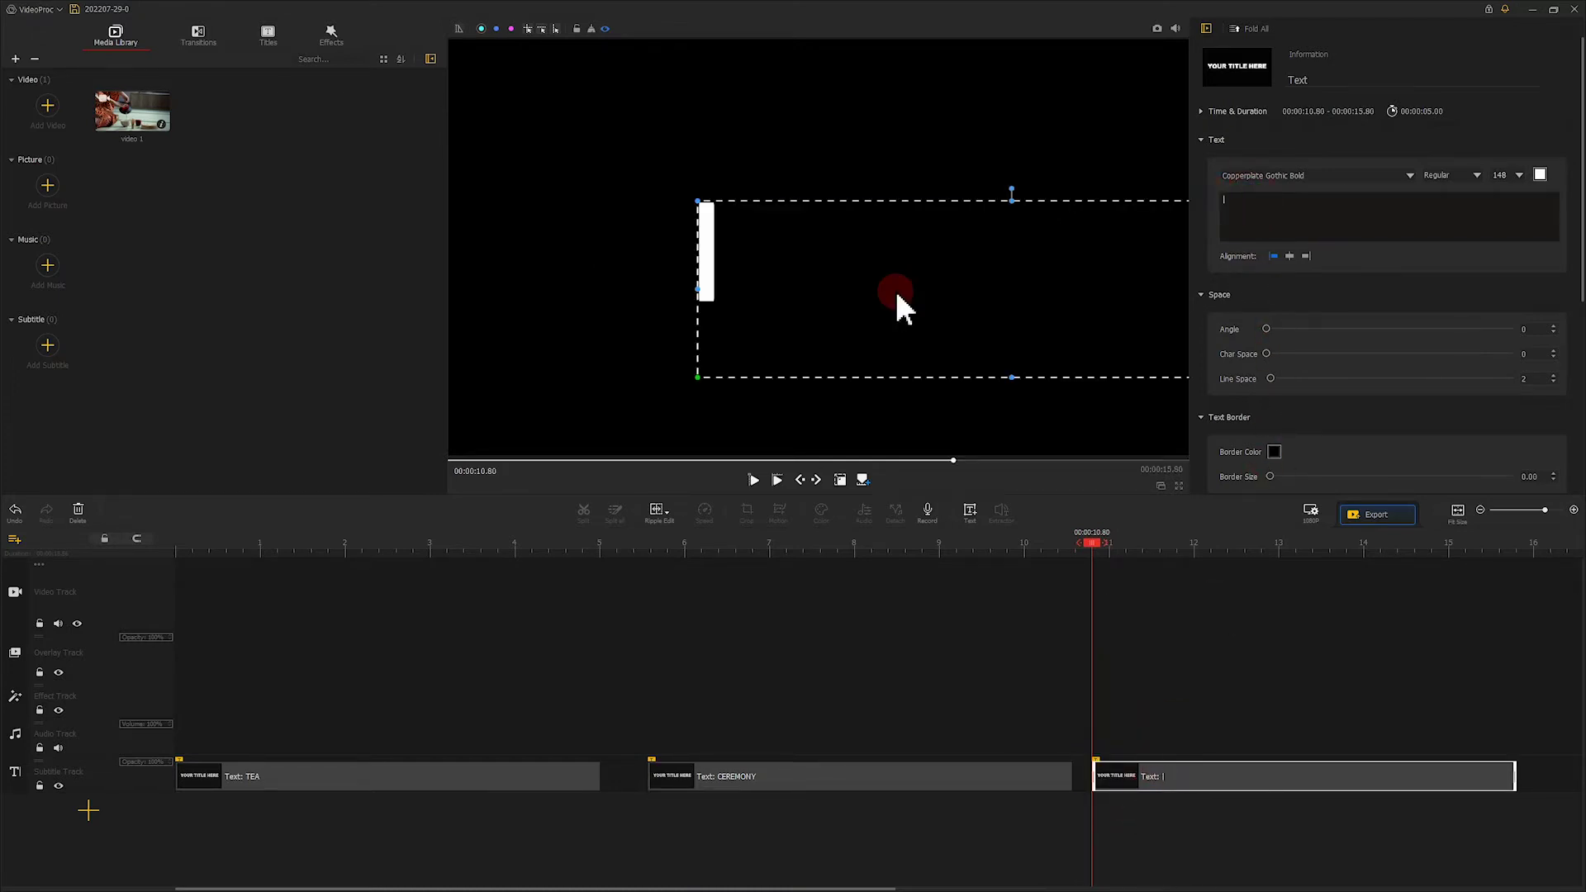
# Step: Shrink the line, move it left, snapshot it, and import all three PNG snapshots
pyautogui.moveTo(814, 132); pyautogui.dragTo(719, 279)
pyautogui.moveTo(715, 351); pyautogui.dragTo(625, 219)
pyautogui.click(604, 29)
pyautogui.click(888, 208)
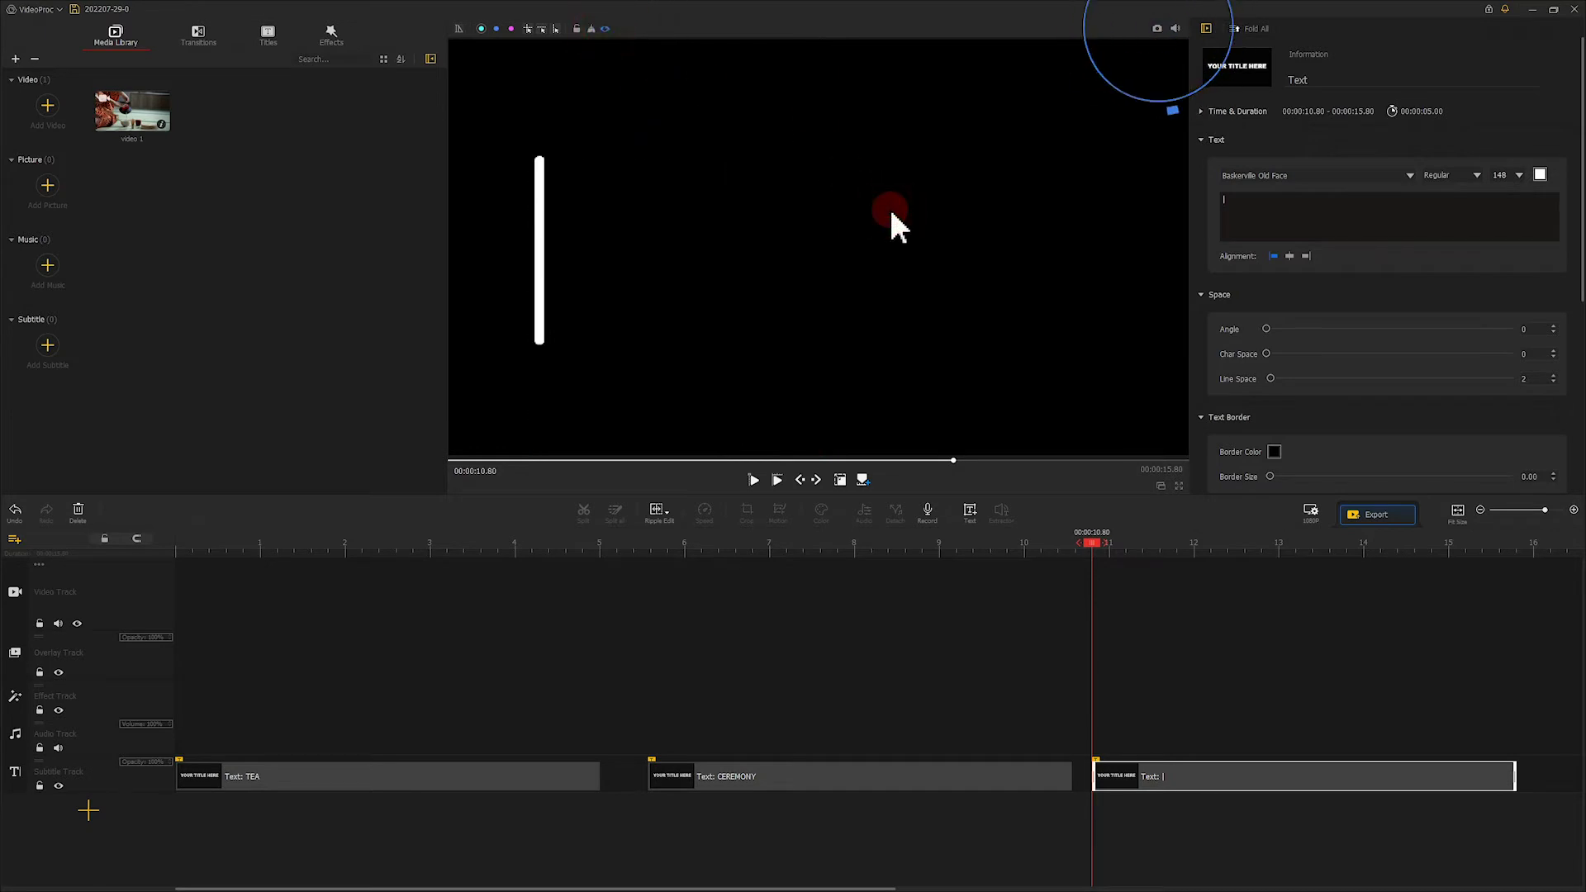
pyautogui.click(1158, 35)
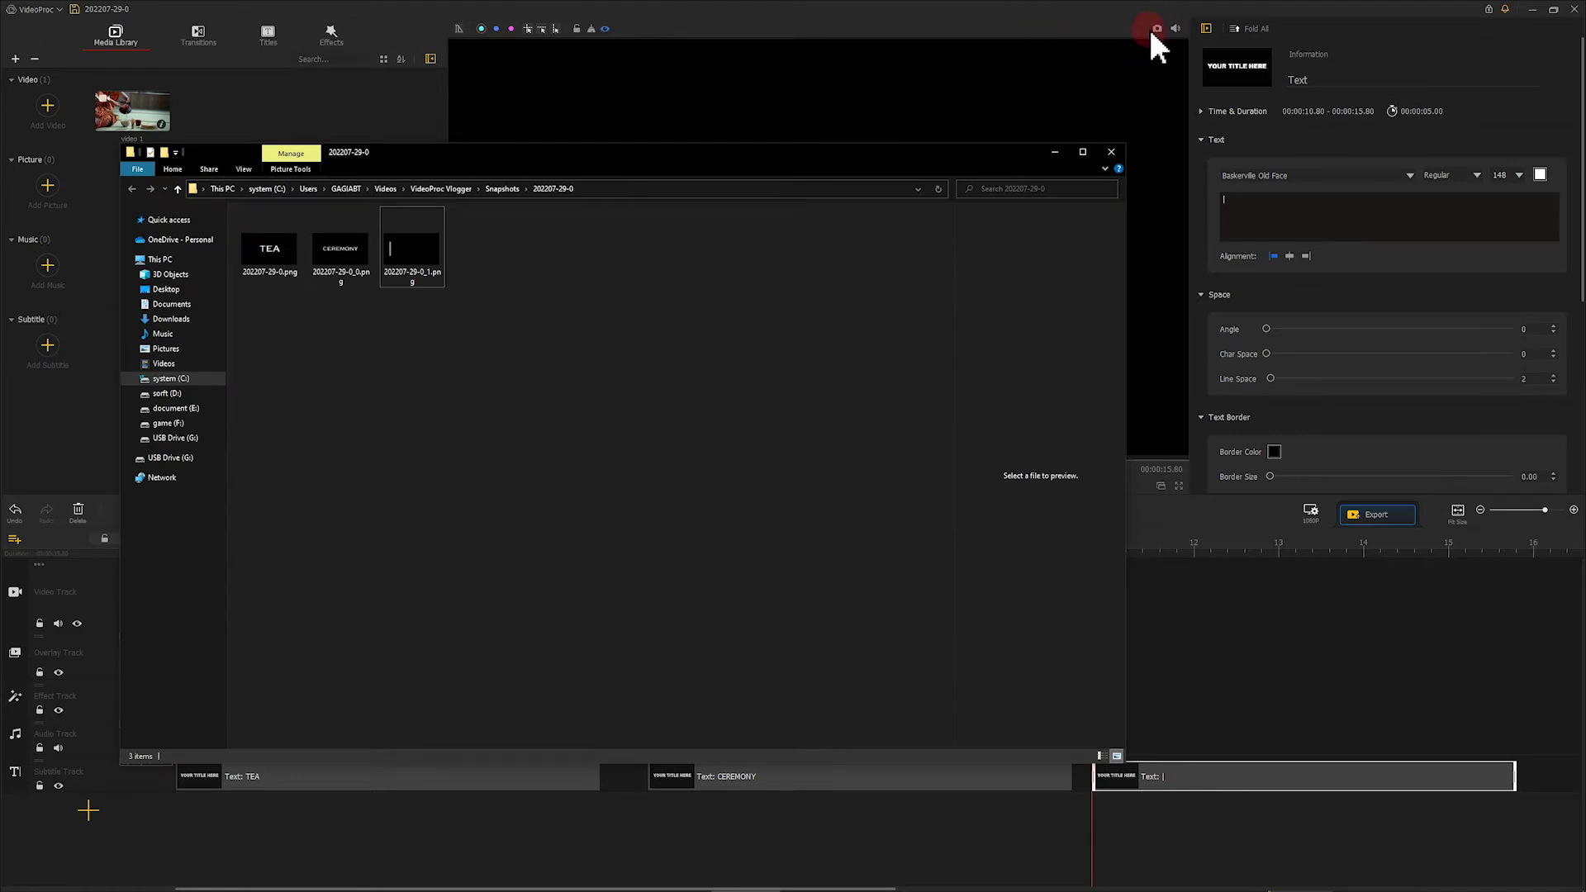
pyautogui.moveTo(551, 271); pyautogui.dragTo(241, 104)
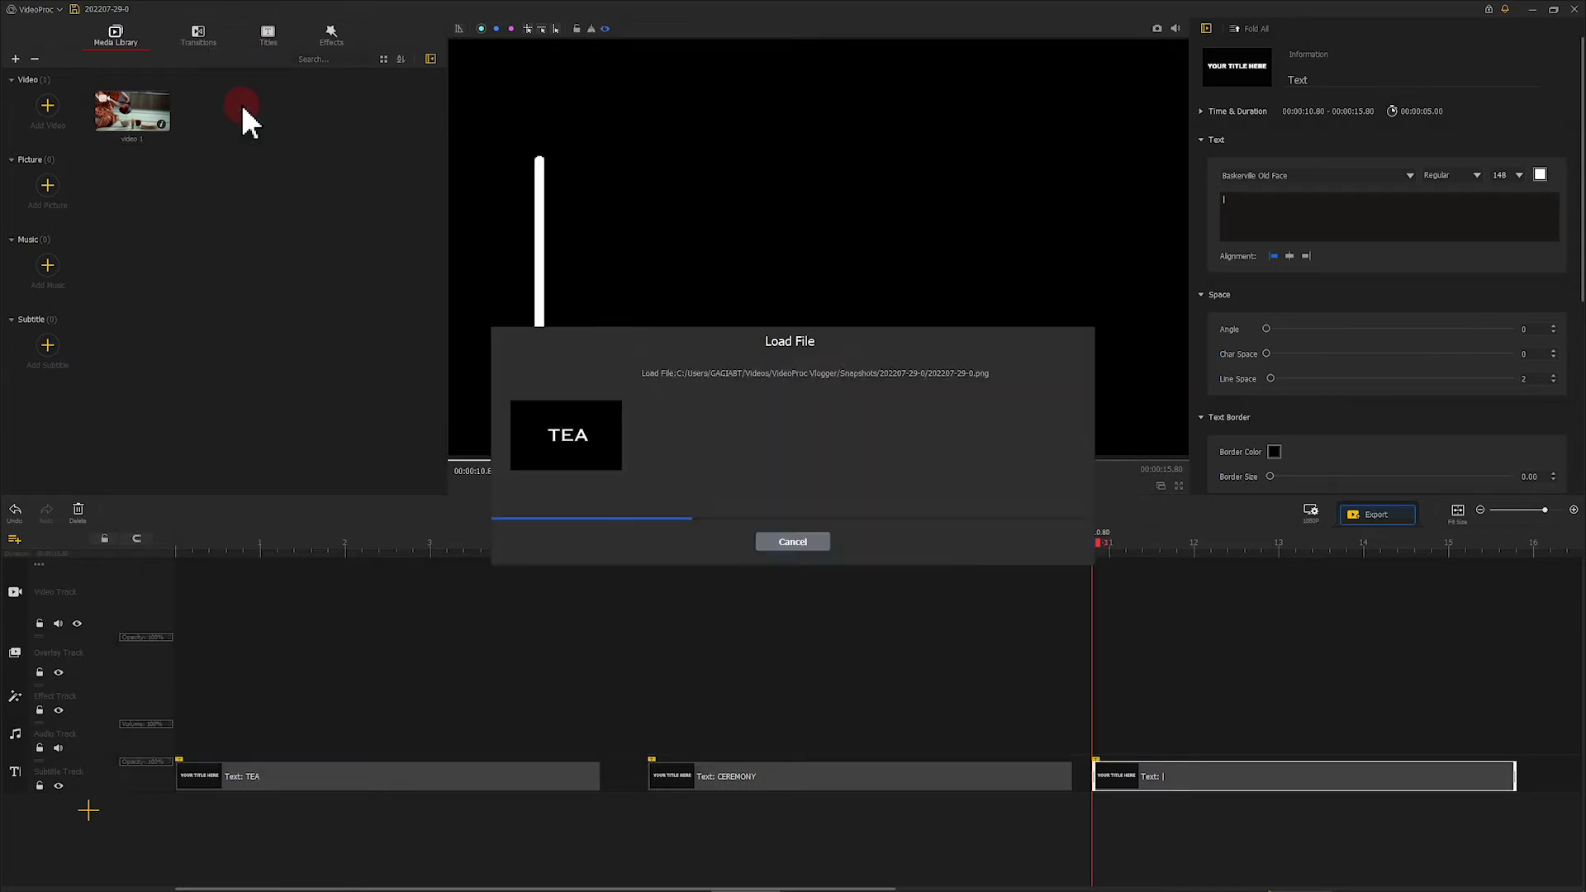
# Step: Undo the text clips and place the TEA and CEREMONY snapshots on the video track
pyautogui.doubleClick(132, 190)
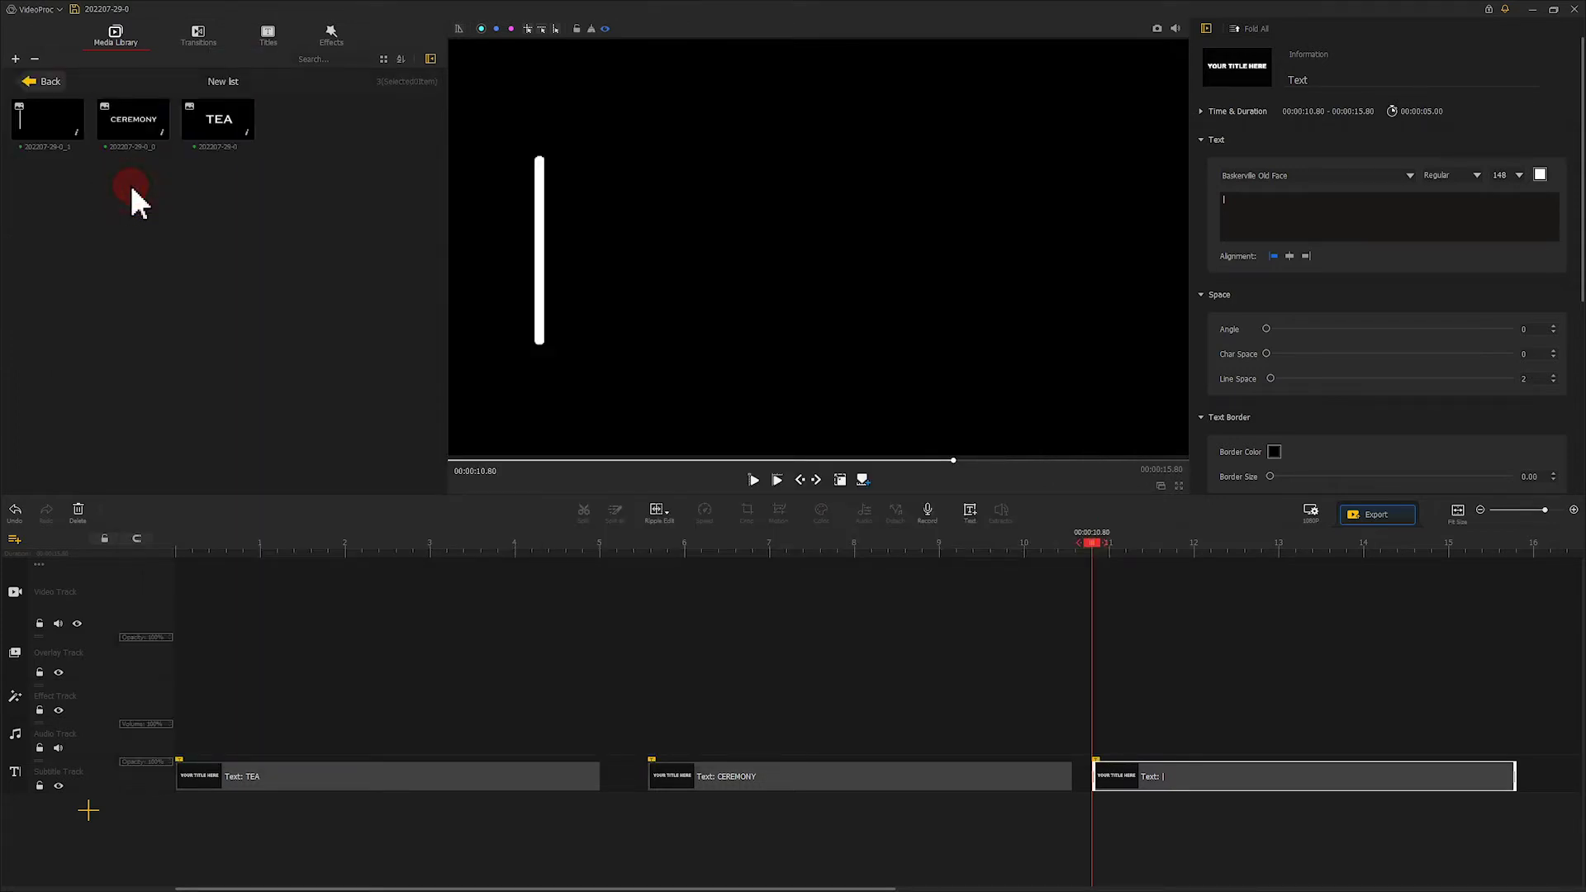
pyautogui.hotkey('ctrl', 'z')
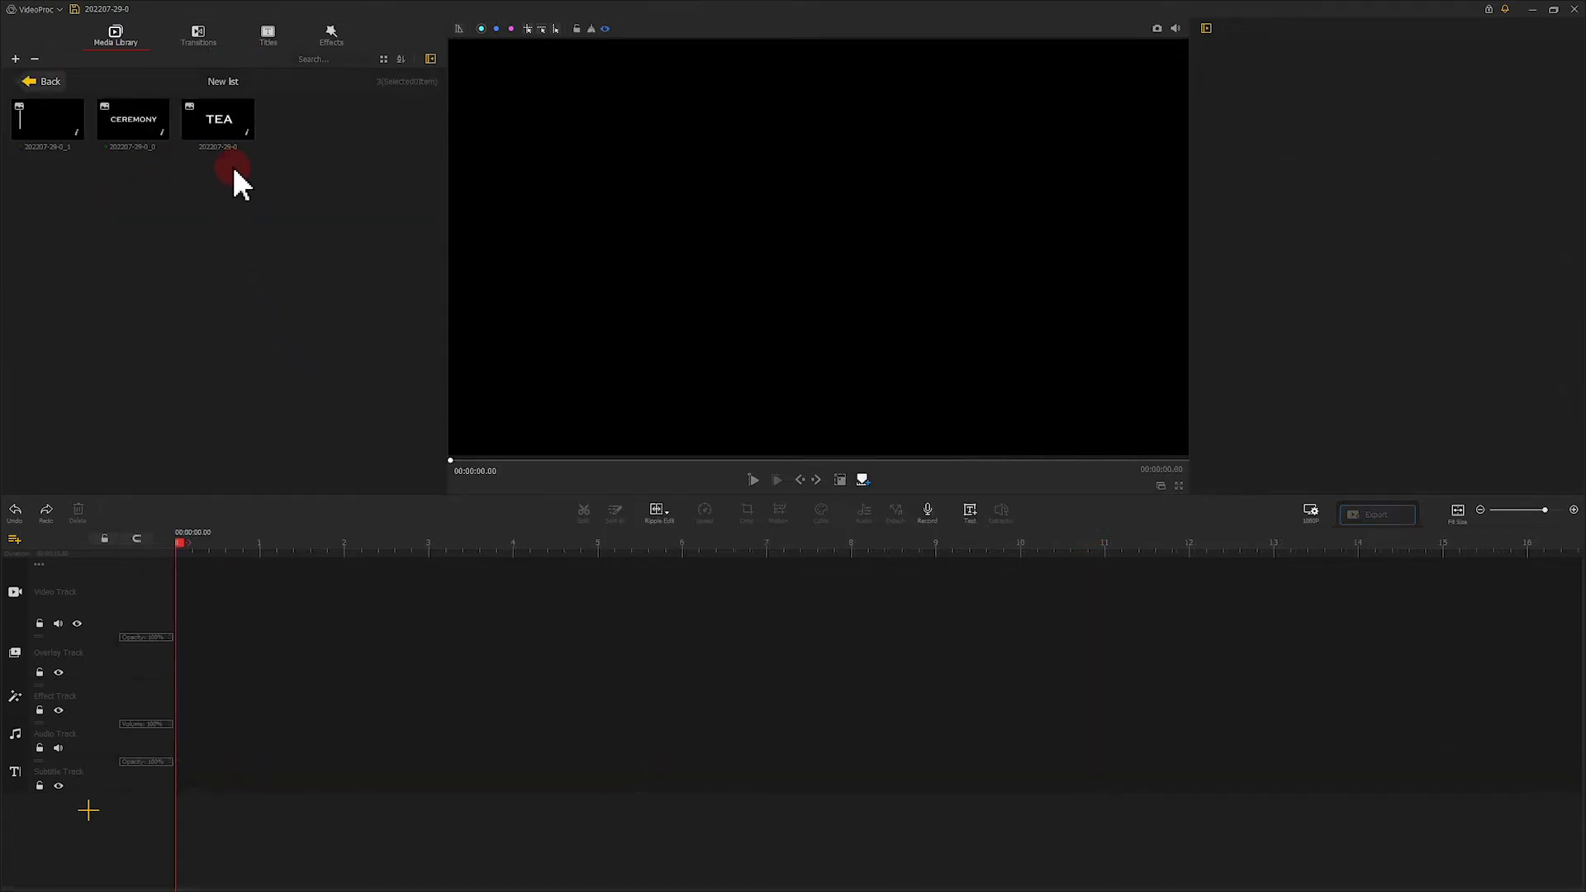
pyautogui.moveTo(232, 130); pyautogui.dragTo(222, 573)
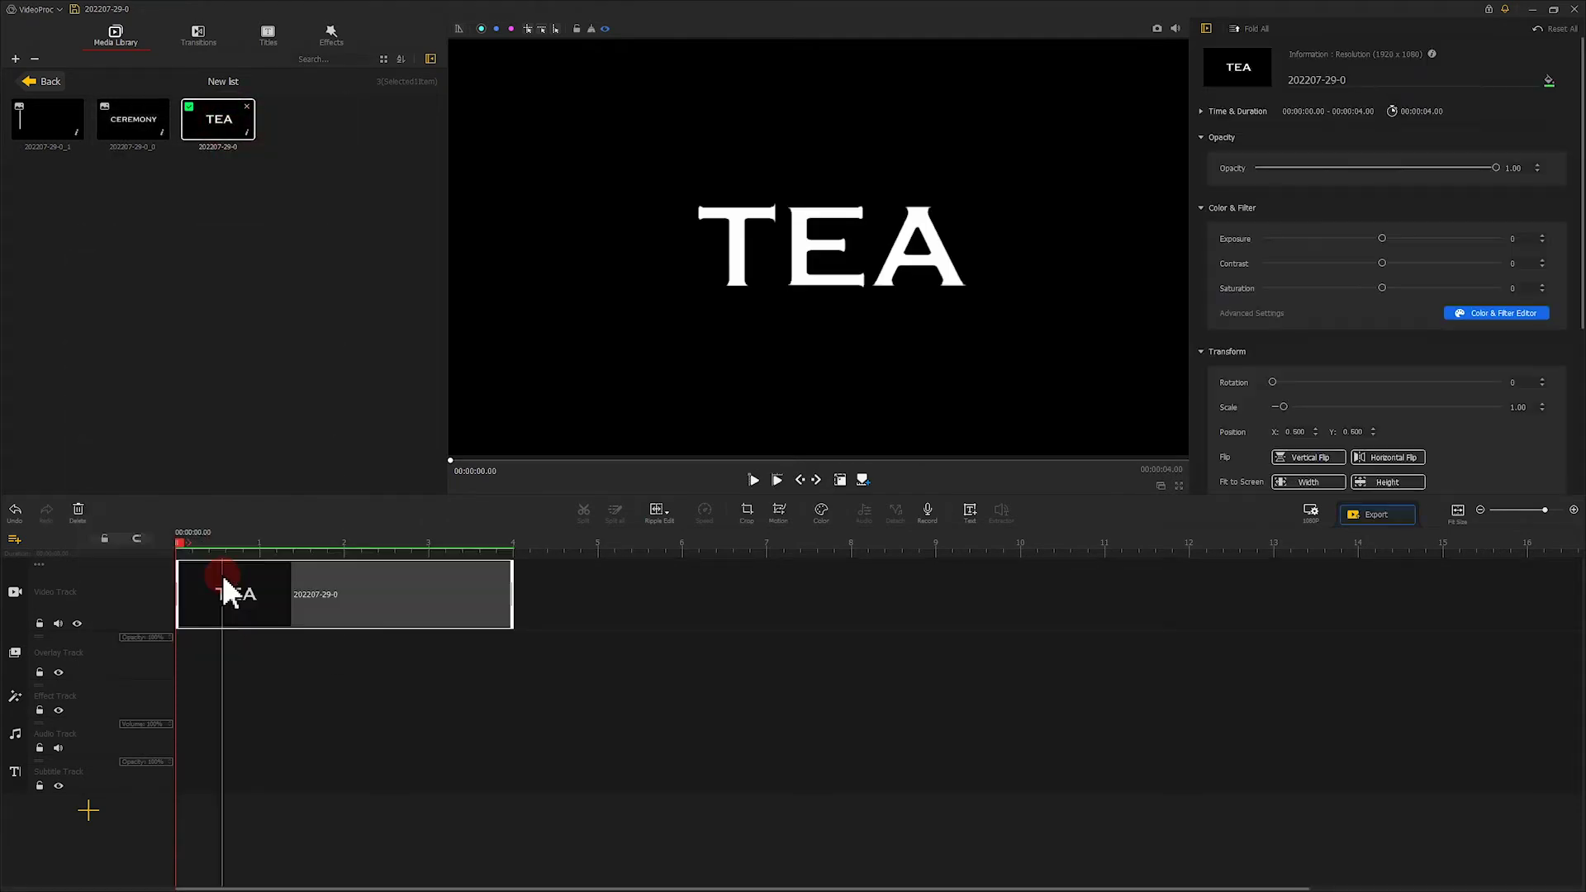
pyautogui.moveTo(139, 124); pyautogui.dragTo(566, 571)
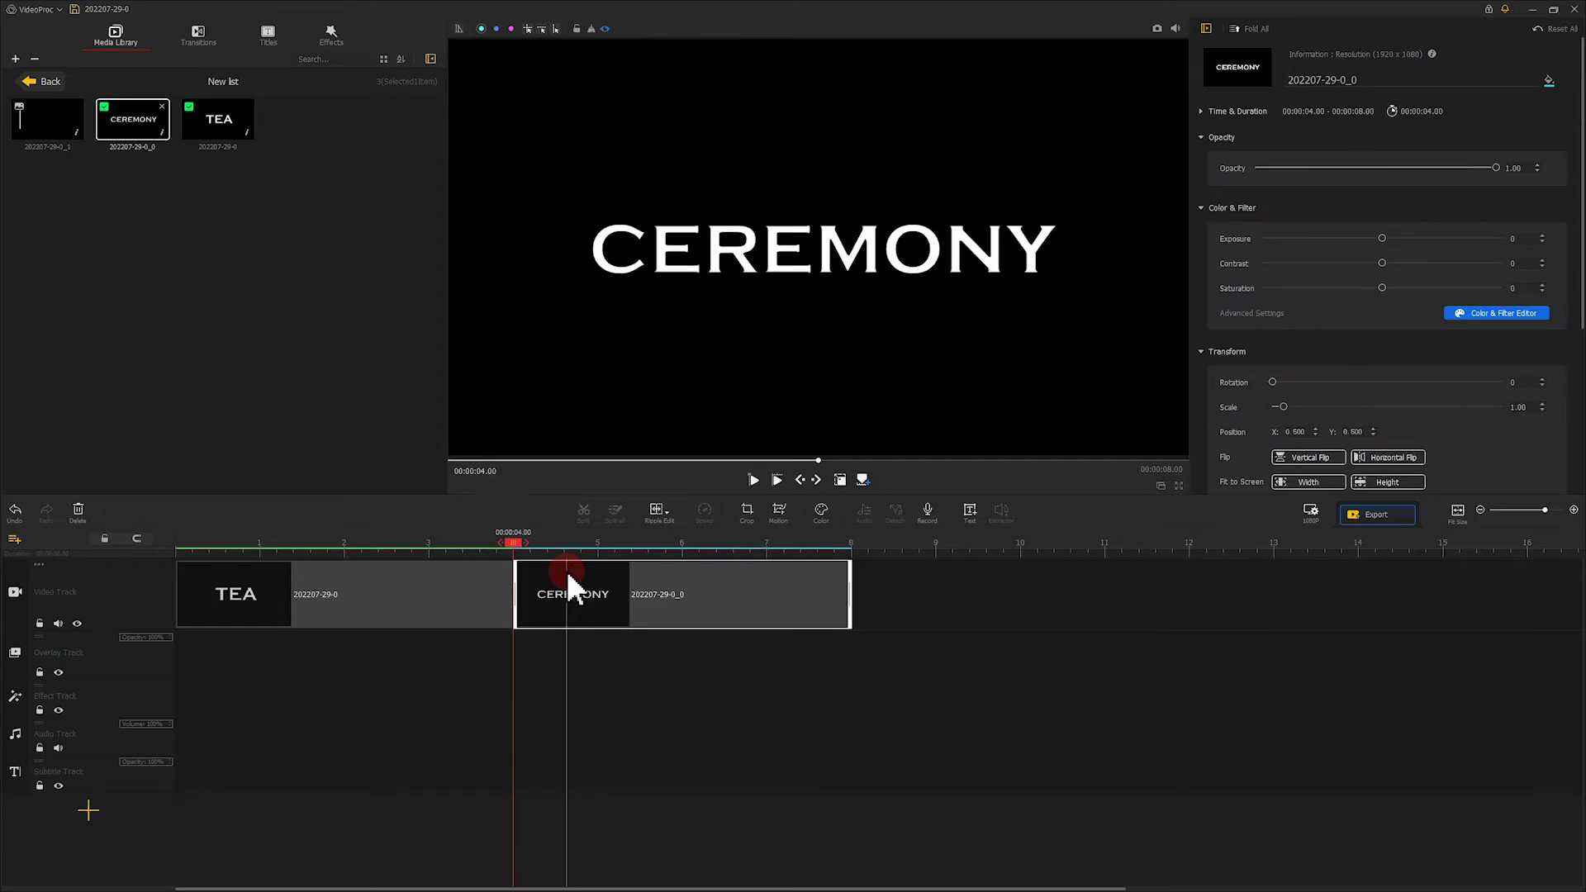
# Step: Trim the TEA clip to 1.5 s and shorten the CEREMONY clip to match
pyautogui.click(481, 595)
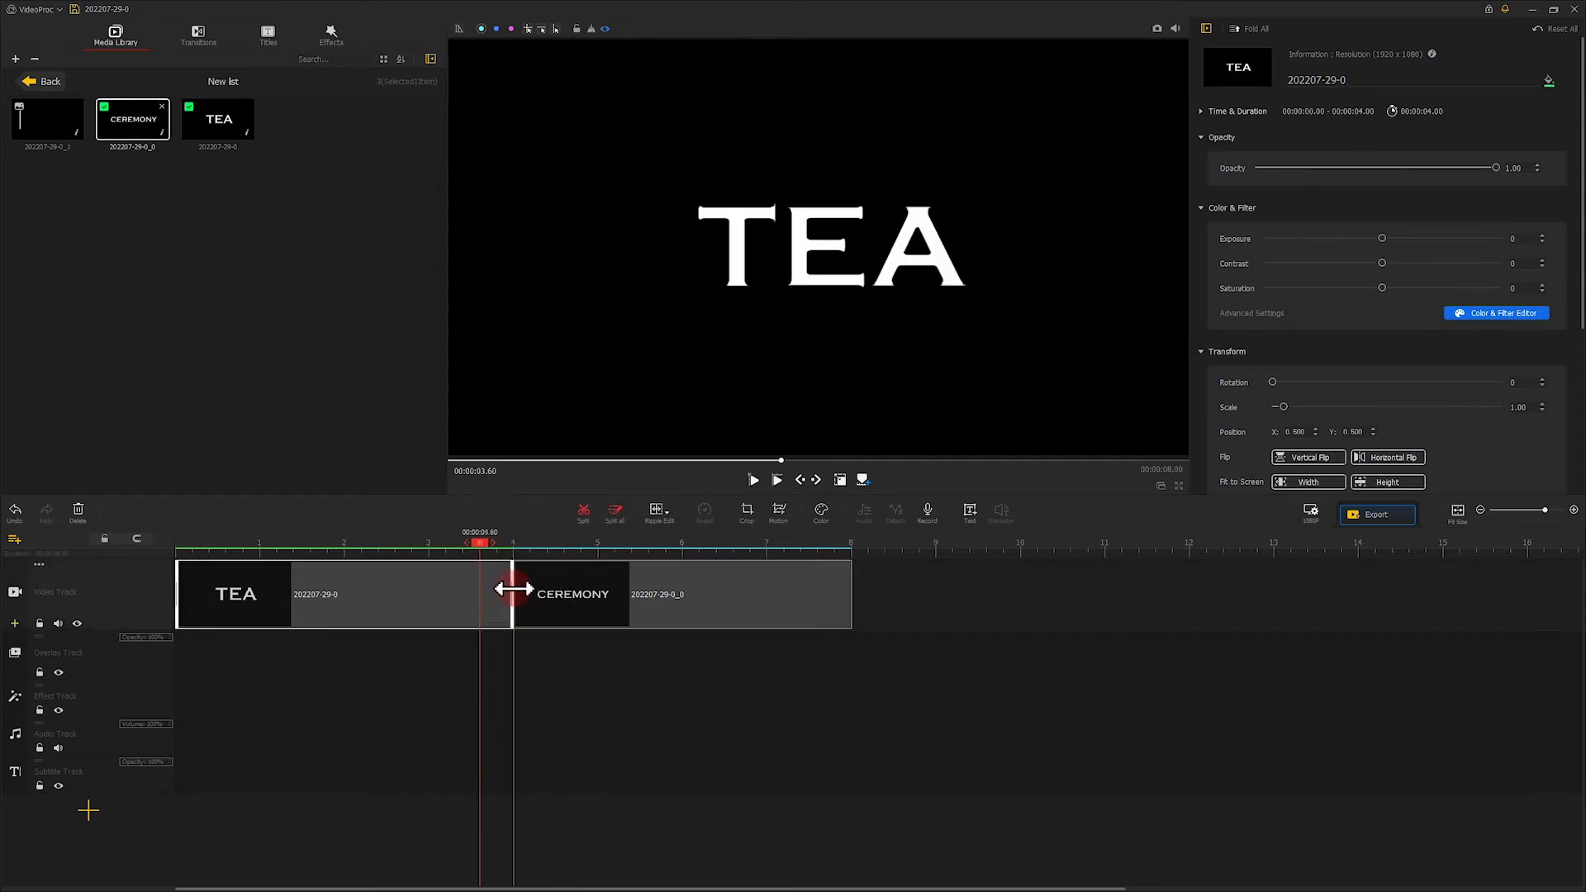
pyautogui.moveTo(512, 588); pyautogui.dragTo(301, 586)
pyautogui.click(610, 598)
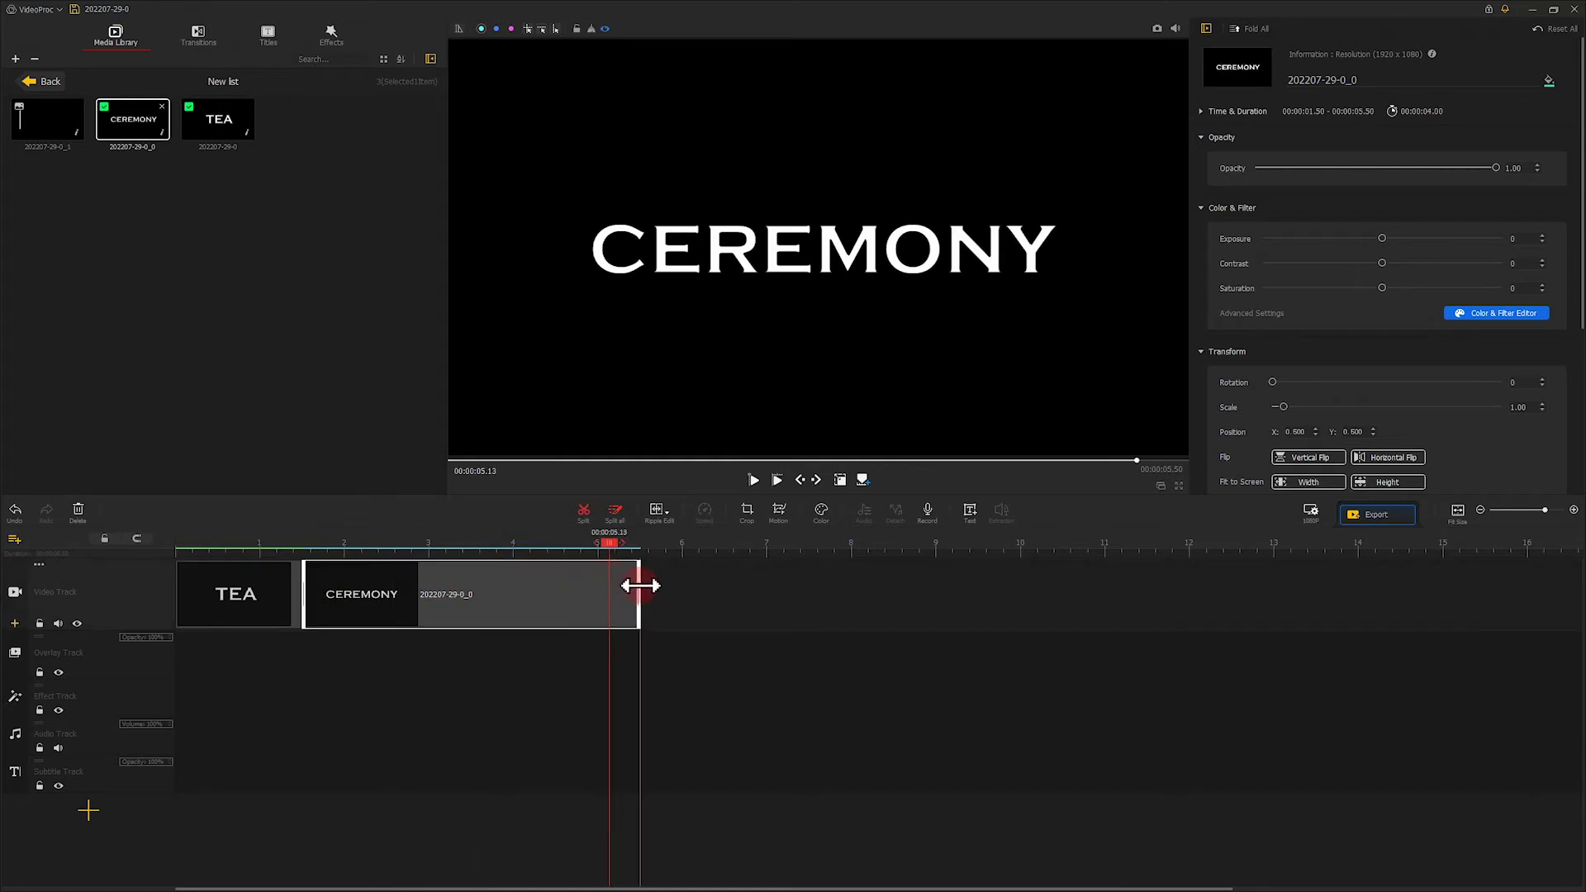
pyautogui.moveTo(640, 586); pyautogui.dragTo(429, 582)
# Step: Copy the TEA clip and paste it after CEREMONY on the video track
pyautogui.click(233, 606)
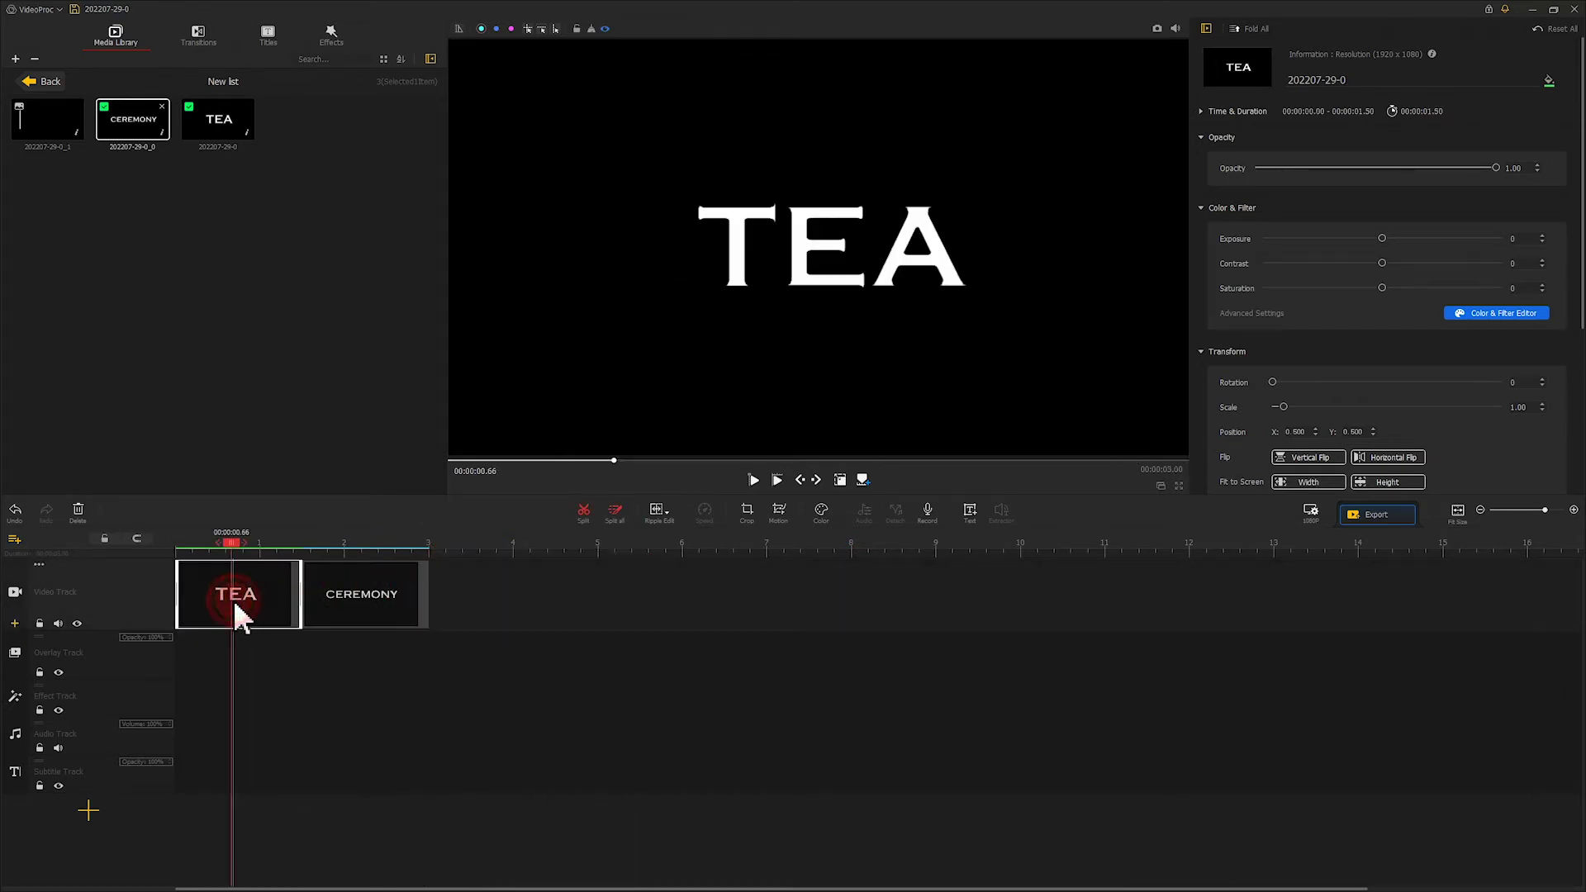
pyautogui.rightClick(239, 616)
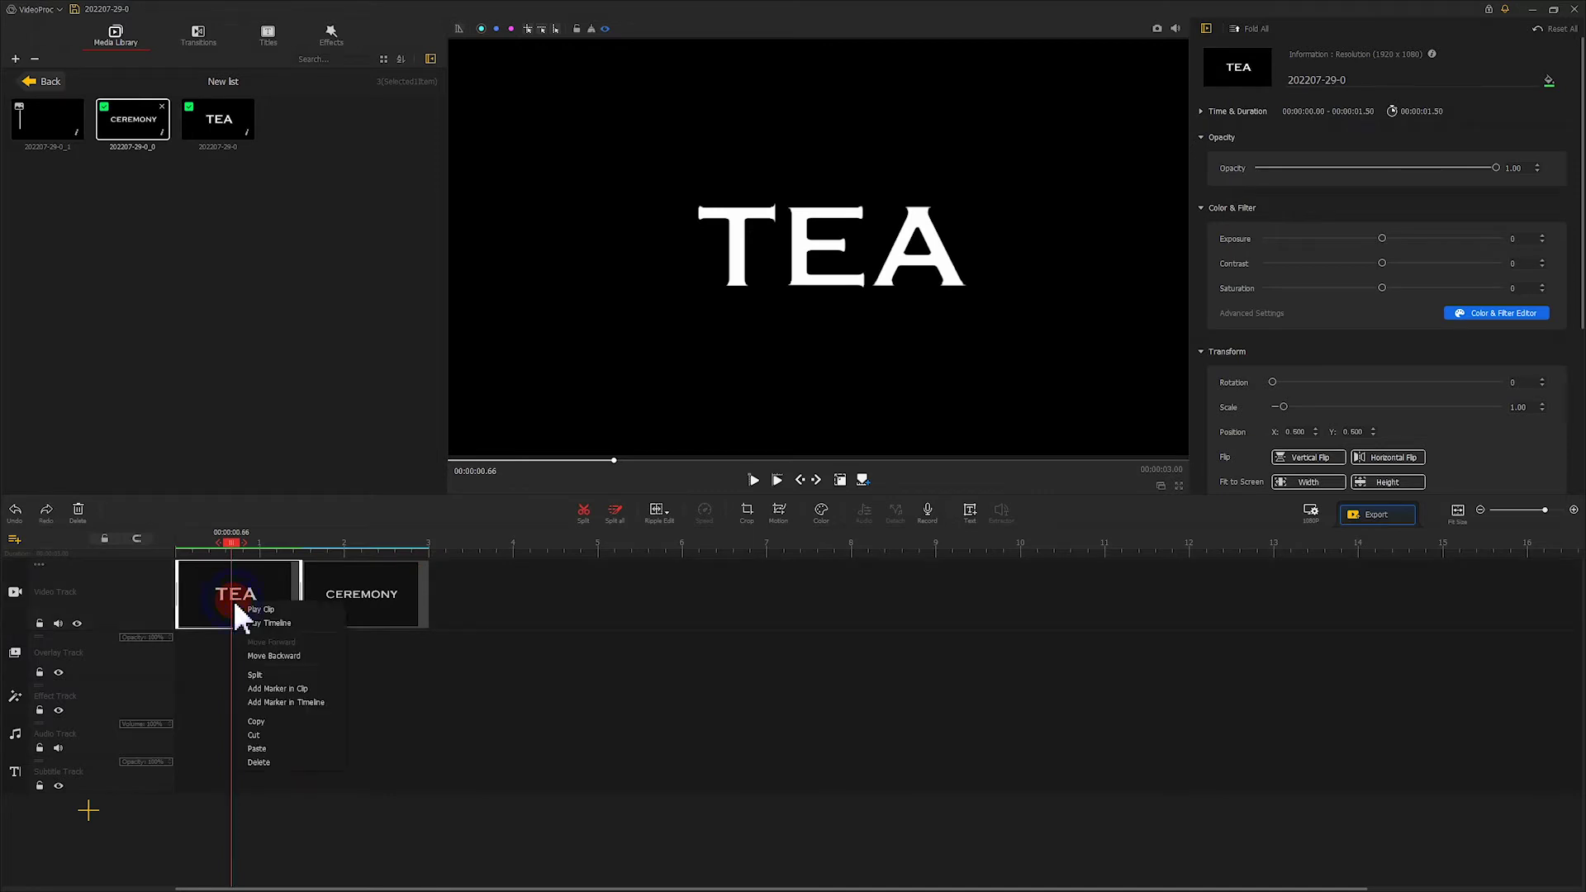
pyautogui.click(256, 721)
pyautogui.click(439, 542)
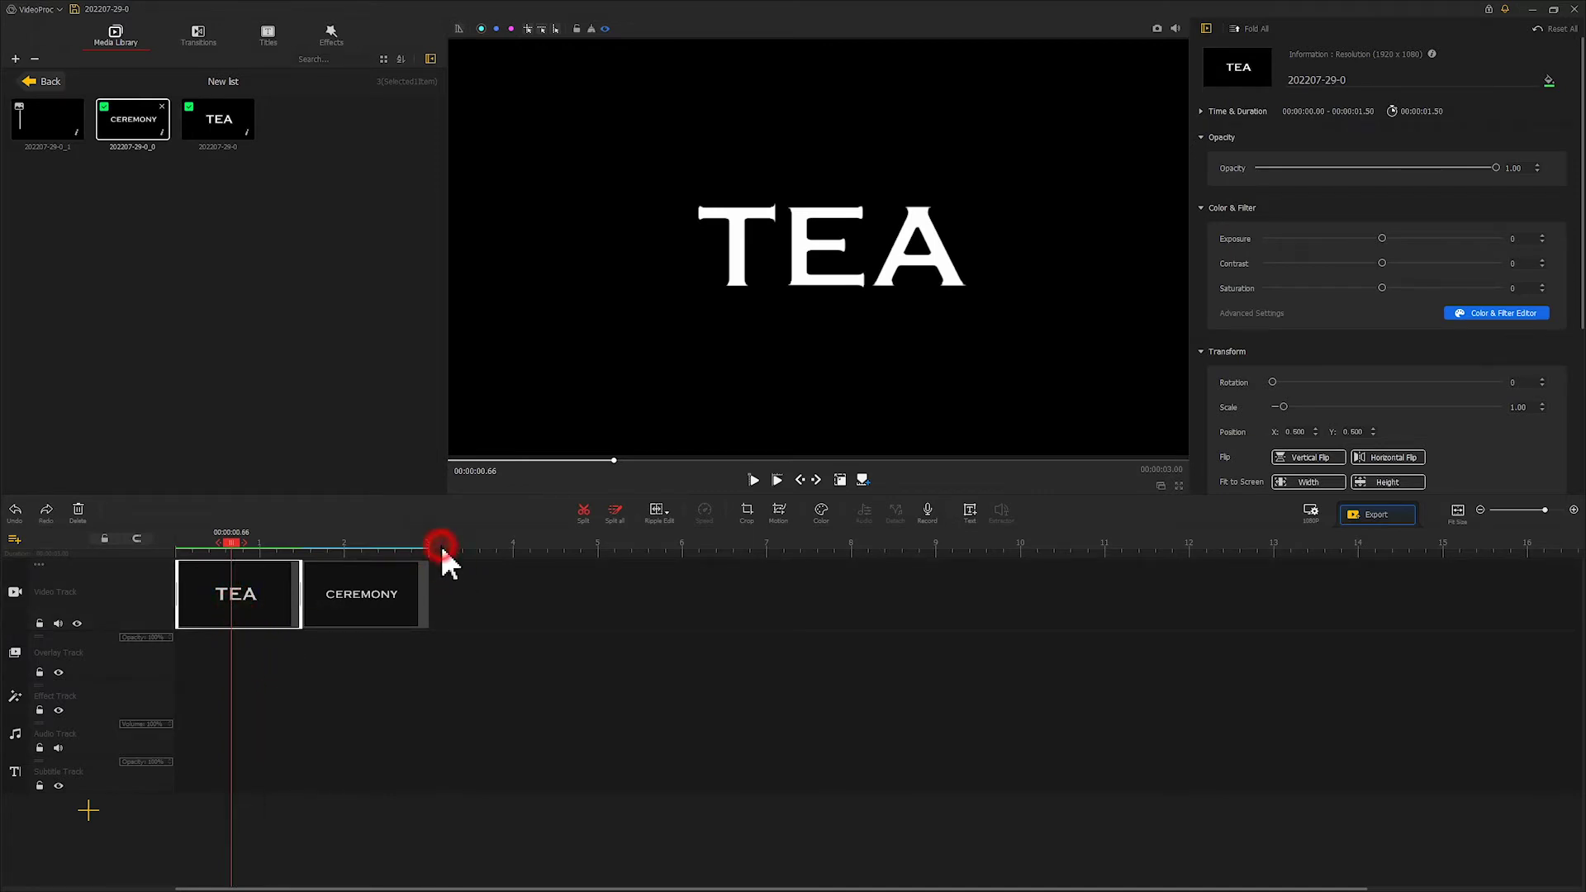
pyautogui.rightClick(456, 600)
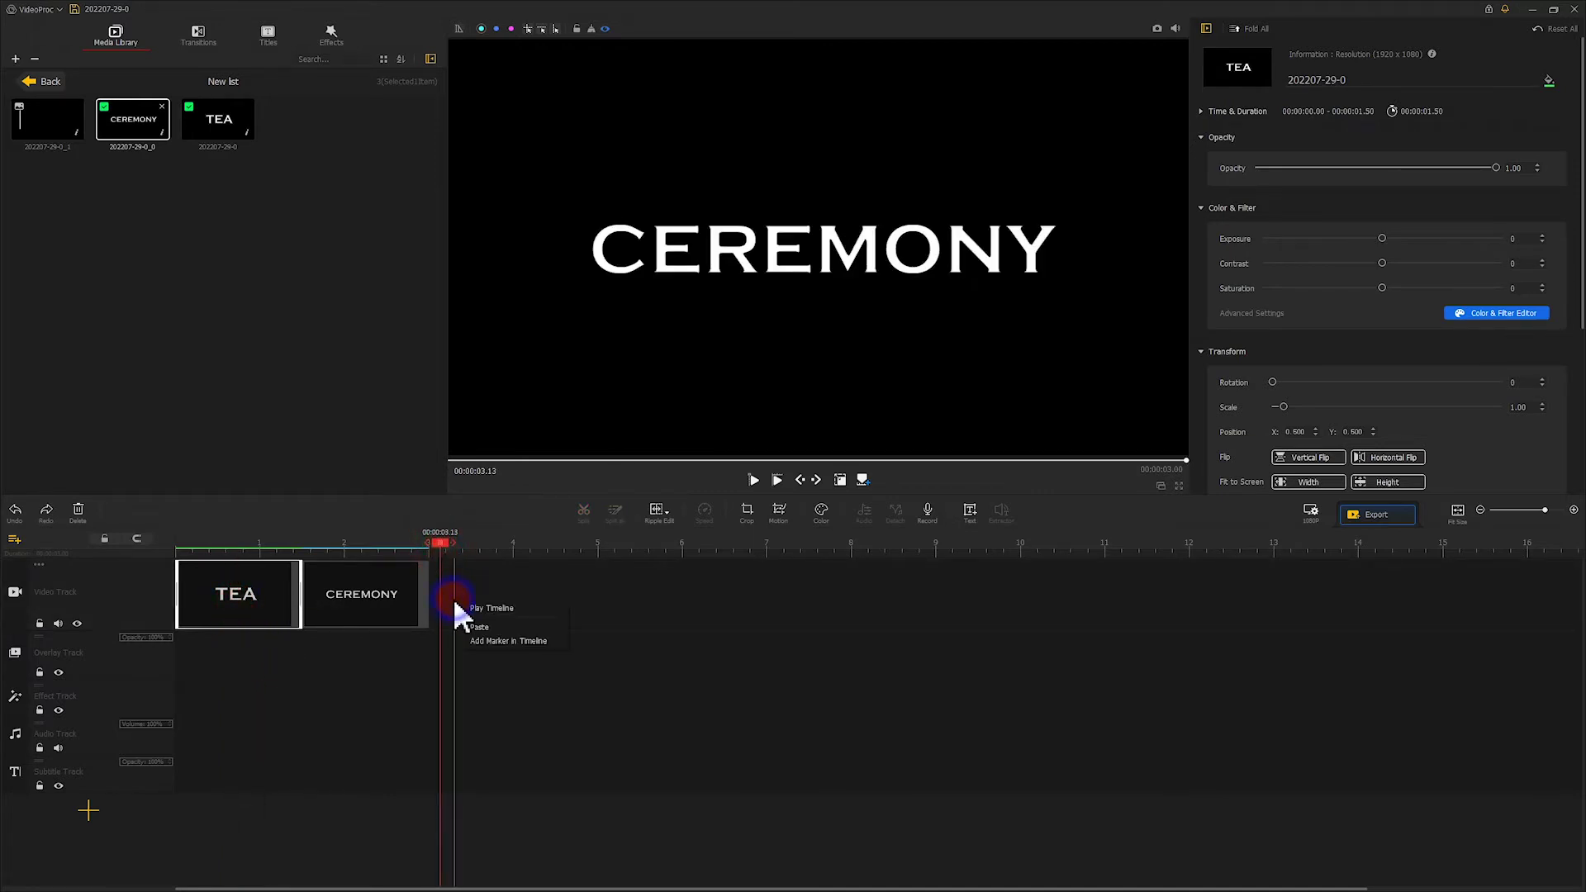
pyautogui.click(493, 625)
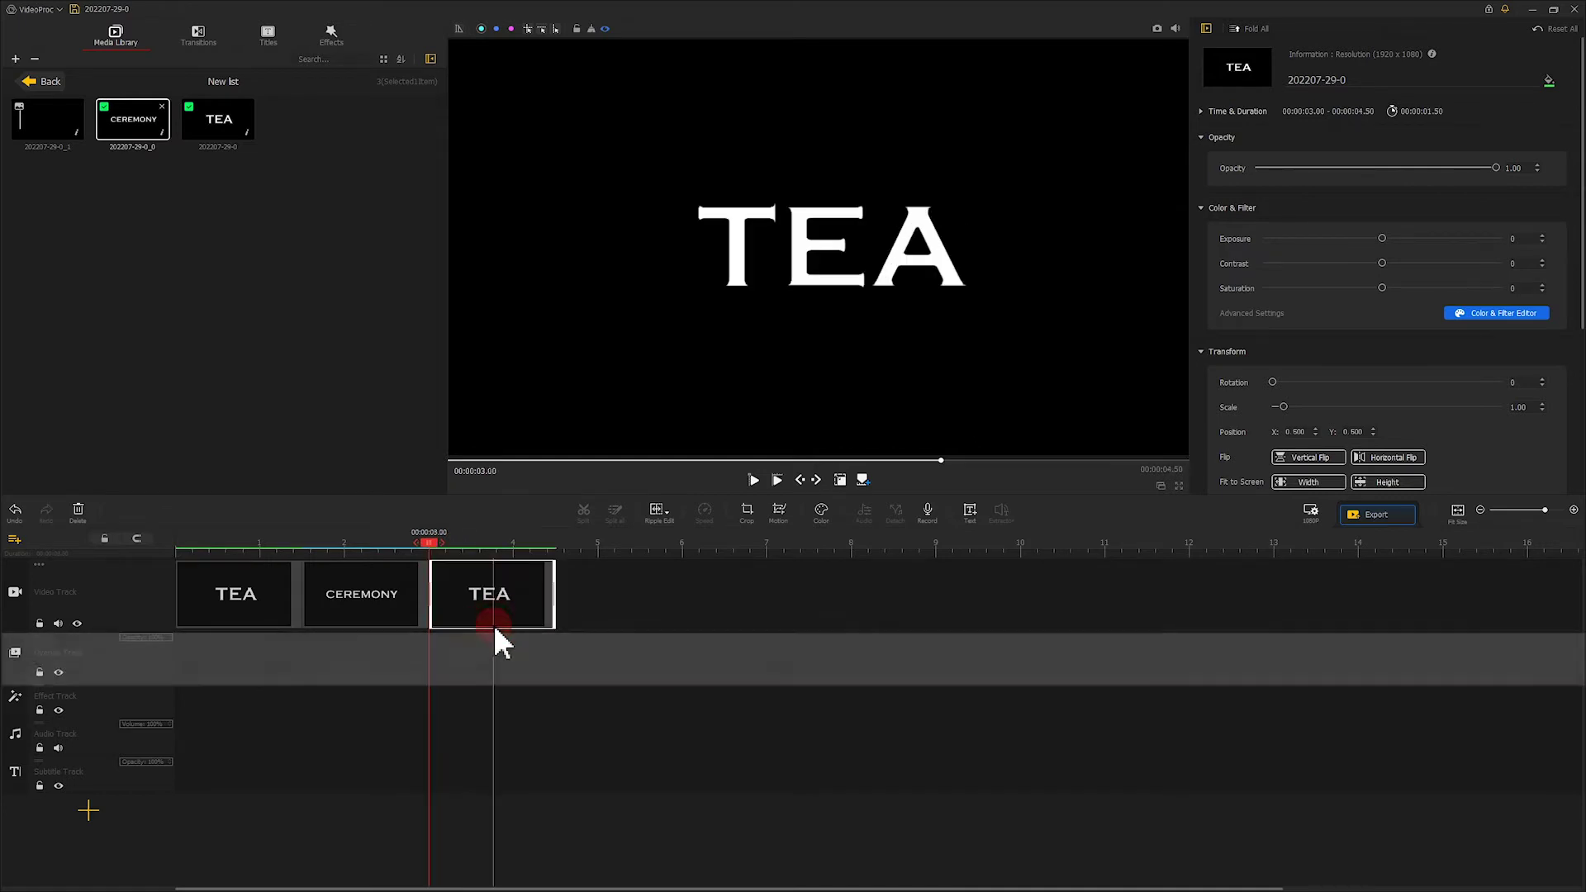
pyautogui.click(51, 83)
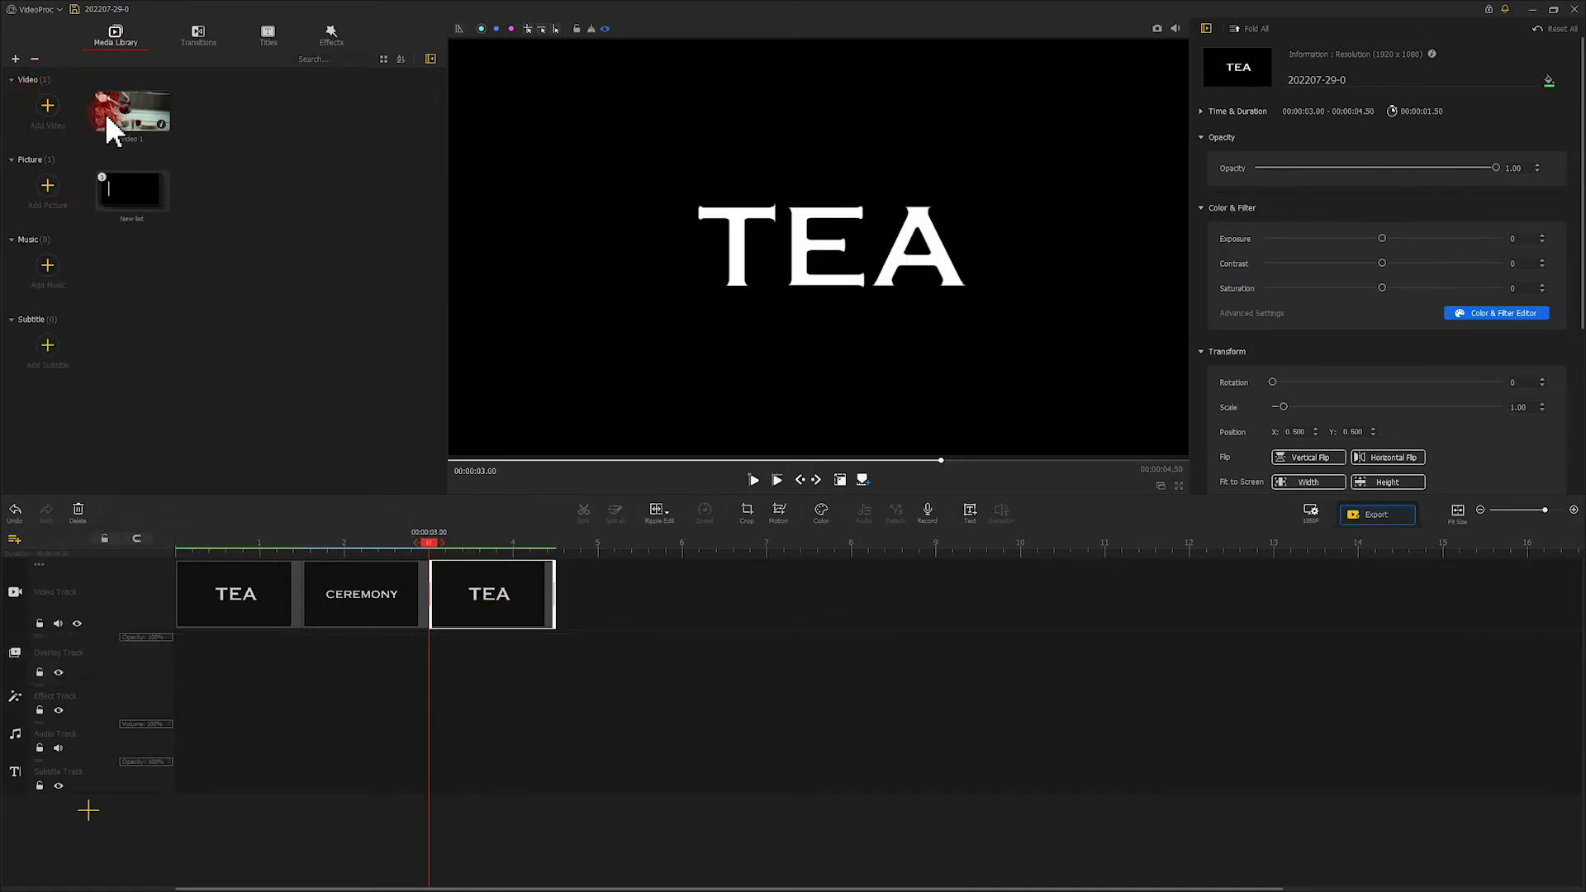
# Step: Add the tea-ceremony video to the overlay track with Darken compositing
pyautogui.moveTo(120, 112); pyautogui.dragTo(160, 658)
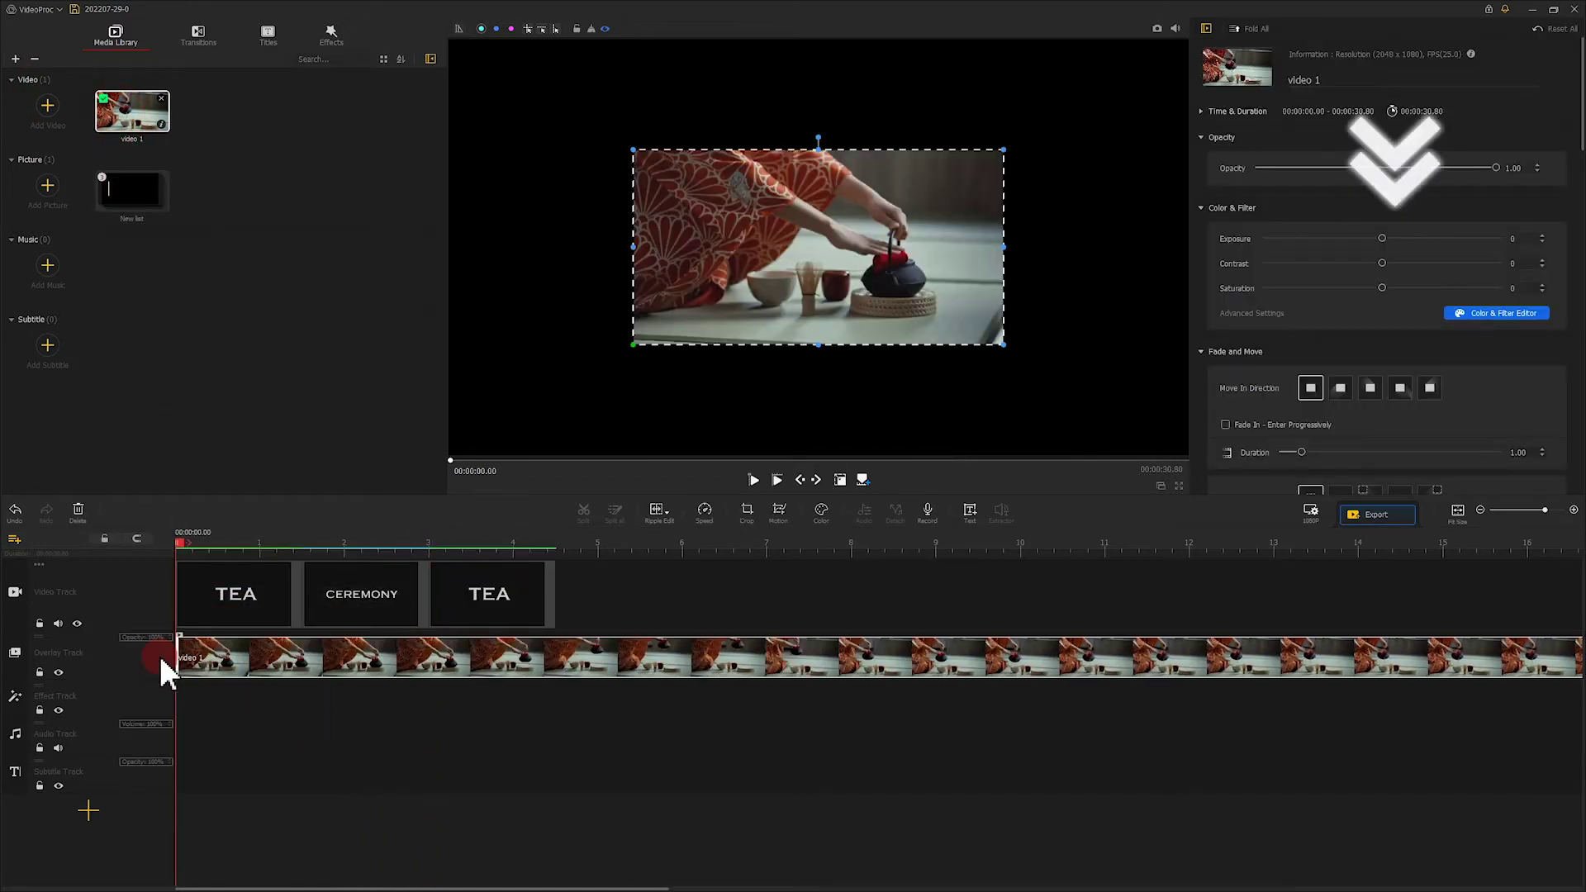
pyautogui.scroll(-10, 1445, 167)
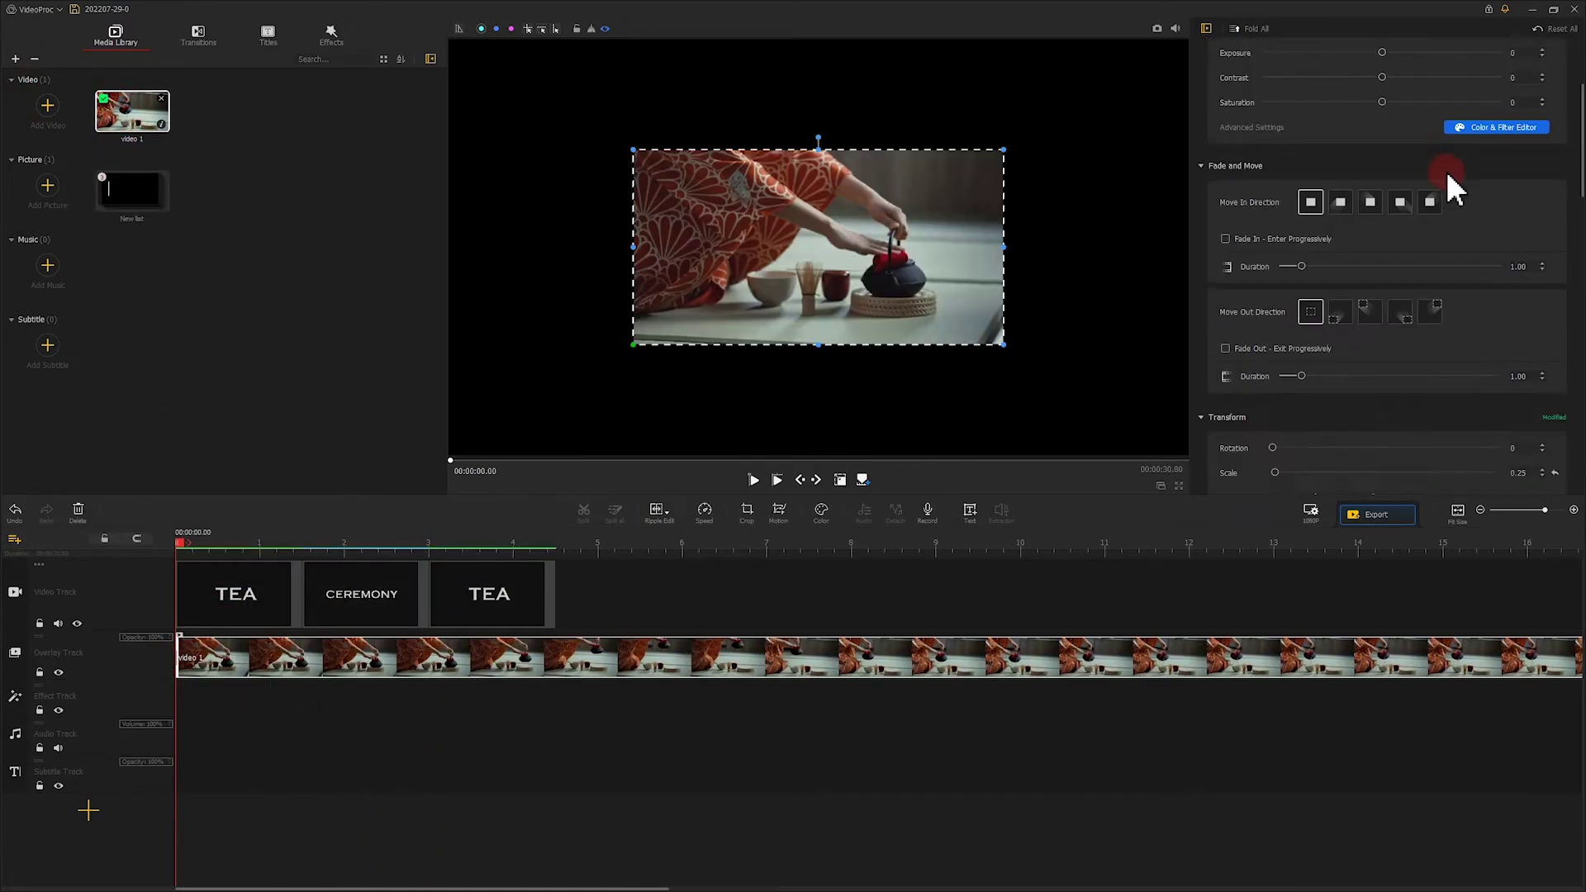
pyautogui.scroll(-4, 1442, 169)
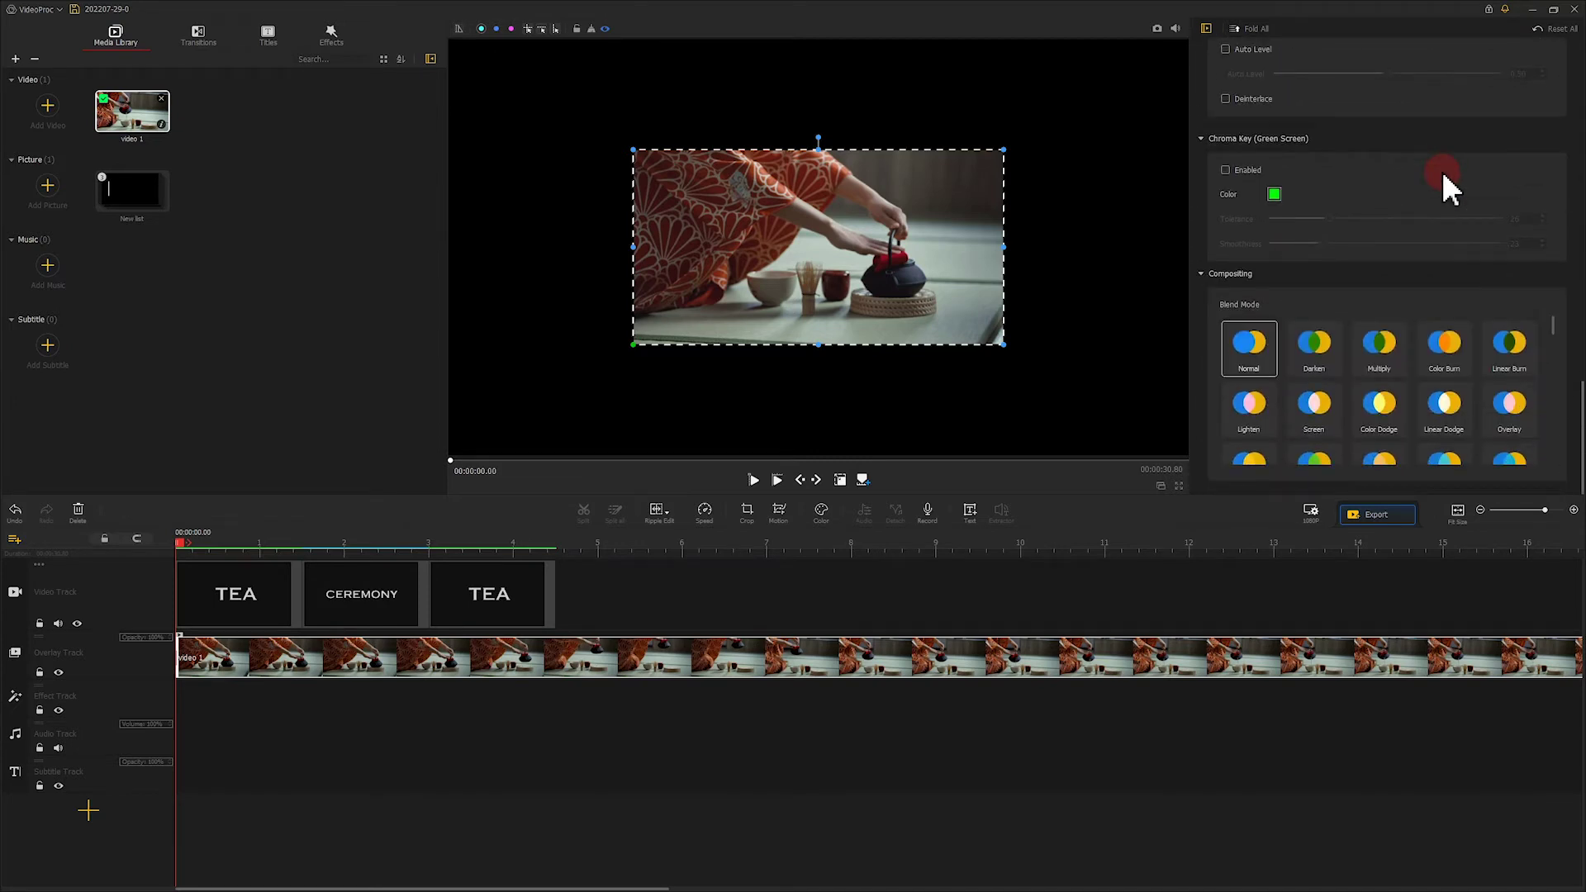
pyautogui.click(1315, 340)
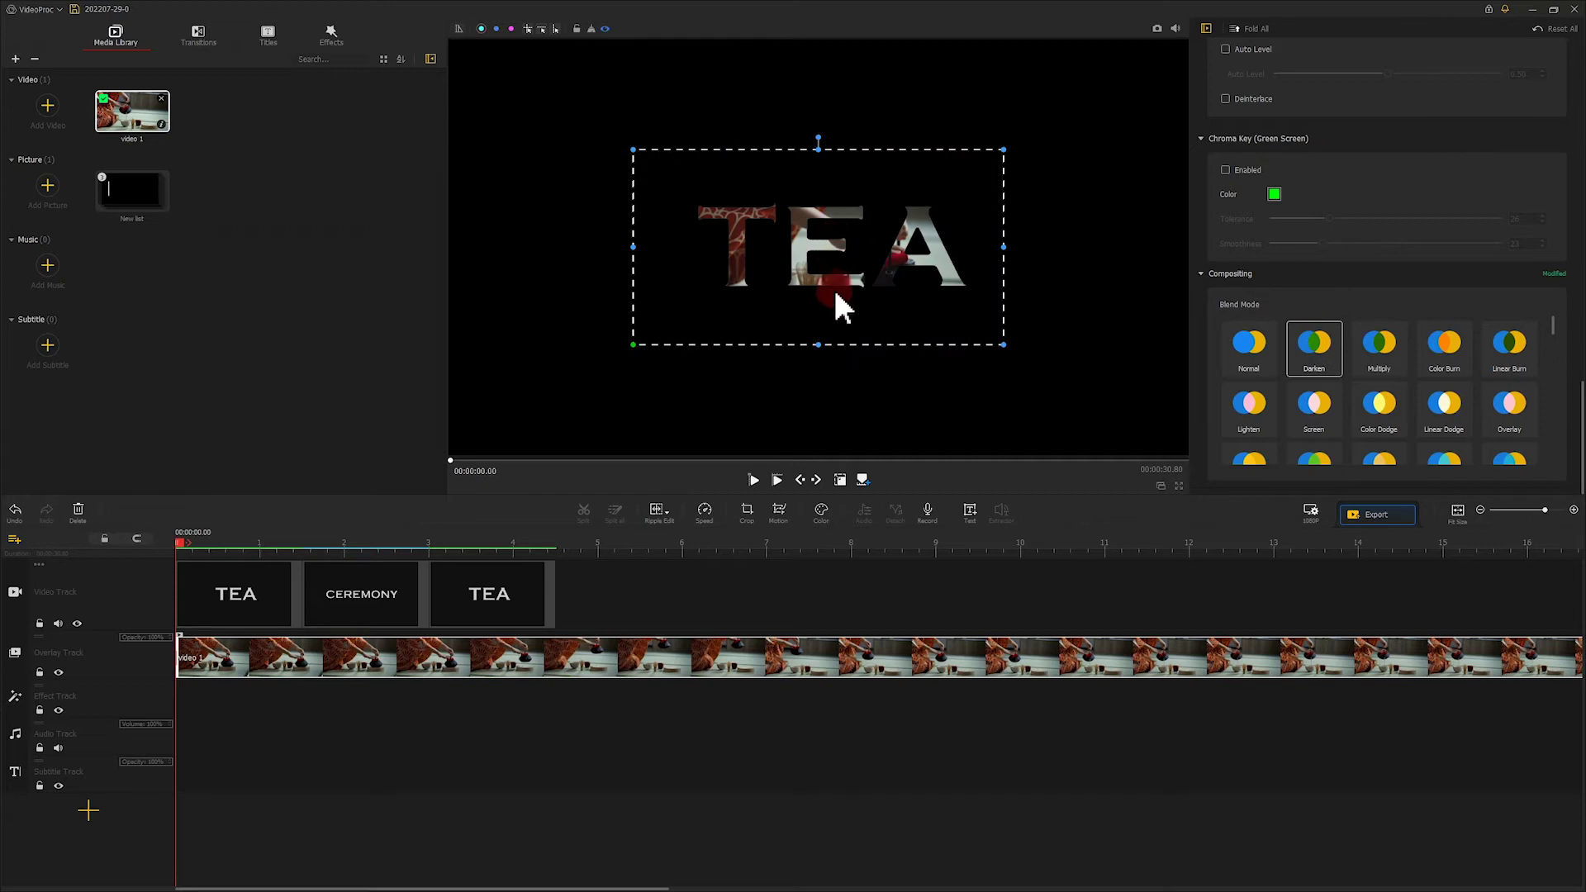
# Step: Reposition and enlarge the overlay video to fill the TEA and CEREMONY letters, then preview
pyautogui.moveTo(834, 304); pyautogui.dragTo(853, 295)
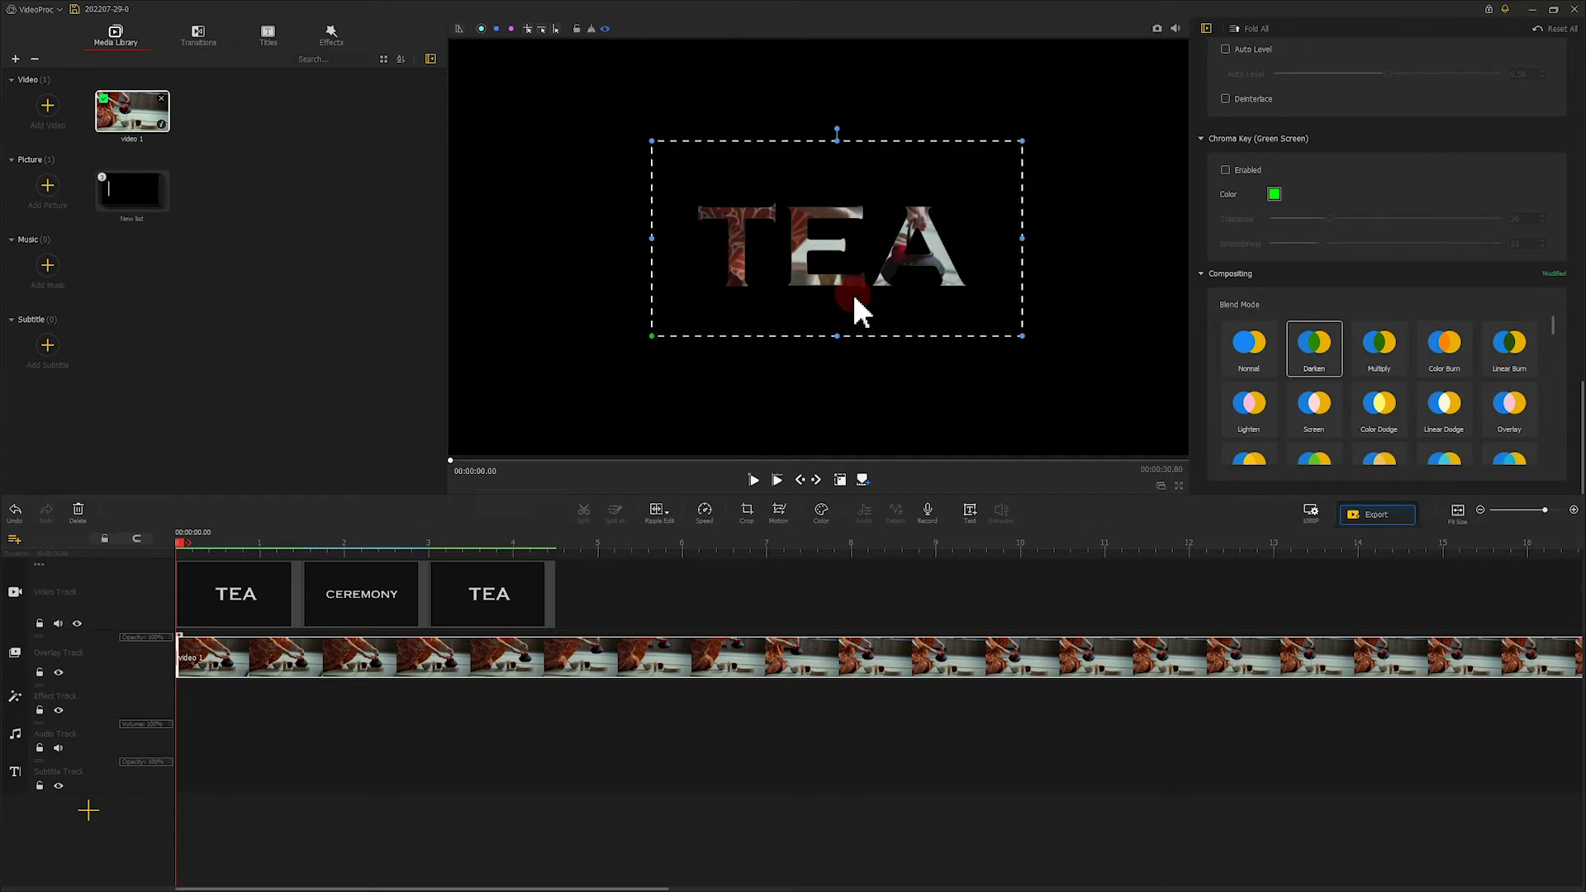
pyautogui.moveTo(182, 545); pyautogui.dragTo(383, 553)
pyautogui.moveTo(712, 218); pyautogui.dragTo(674, 191)
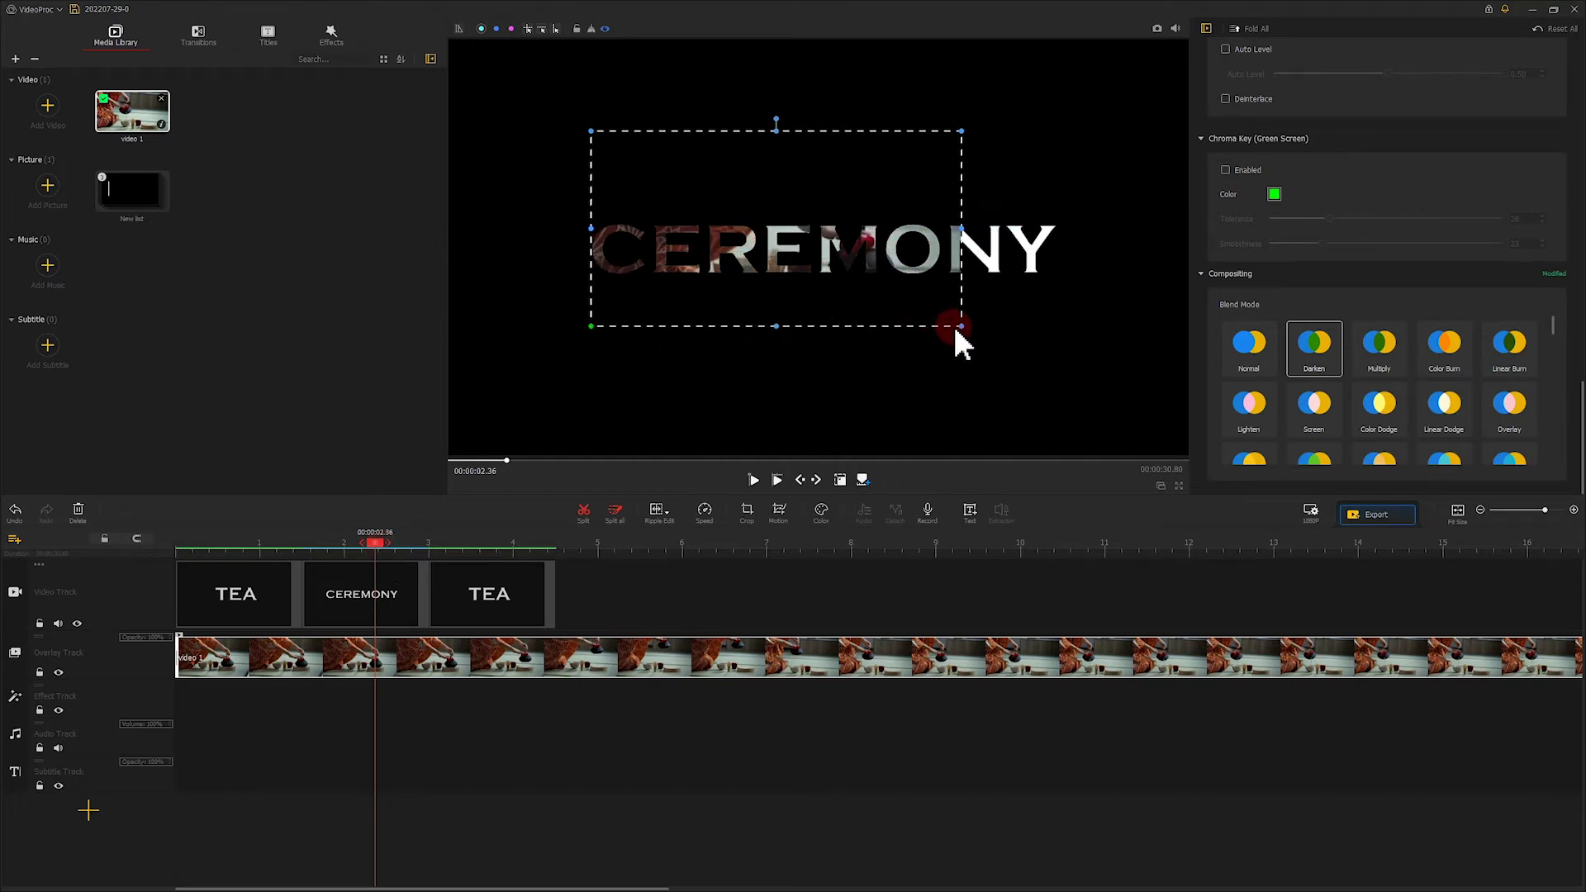
pyautogui.moveTo(958, 325); pyautogui.dragTo(1061, 373)
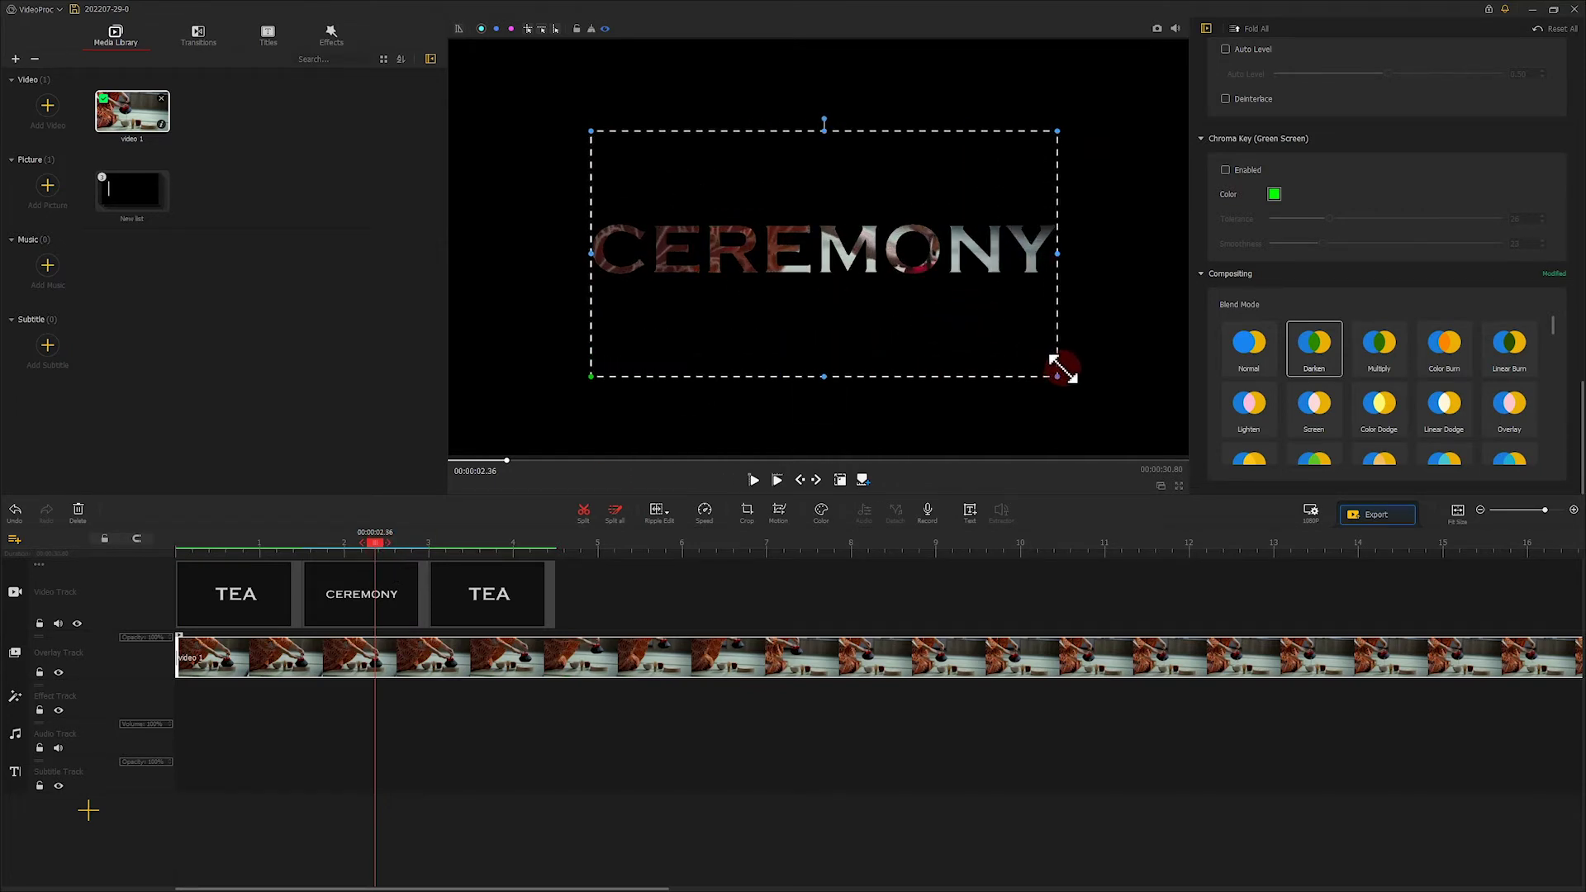
pyautogui.click(753, 480)
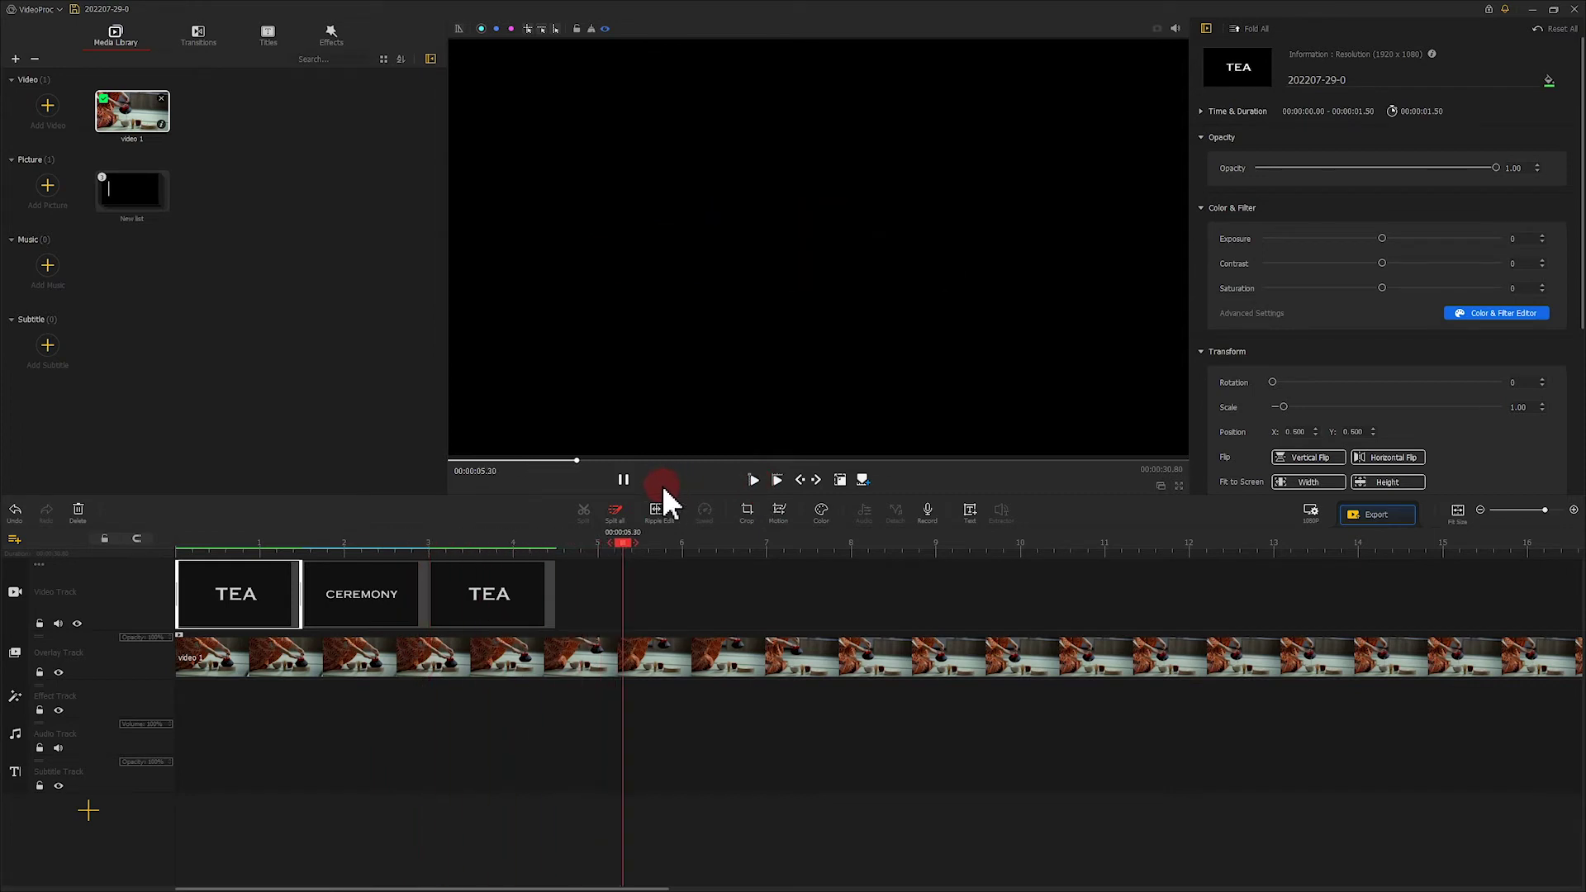
pyautogui.click(626, 479)
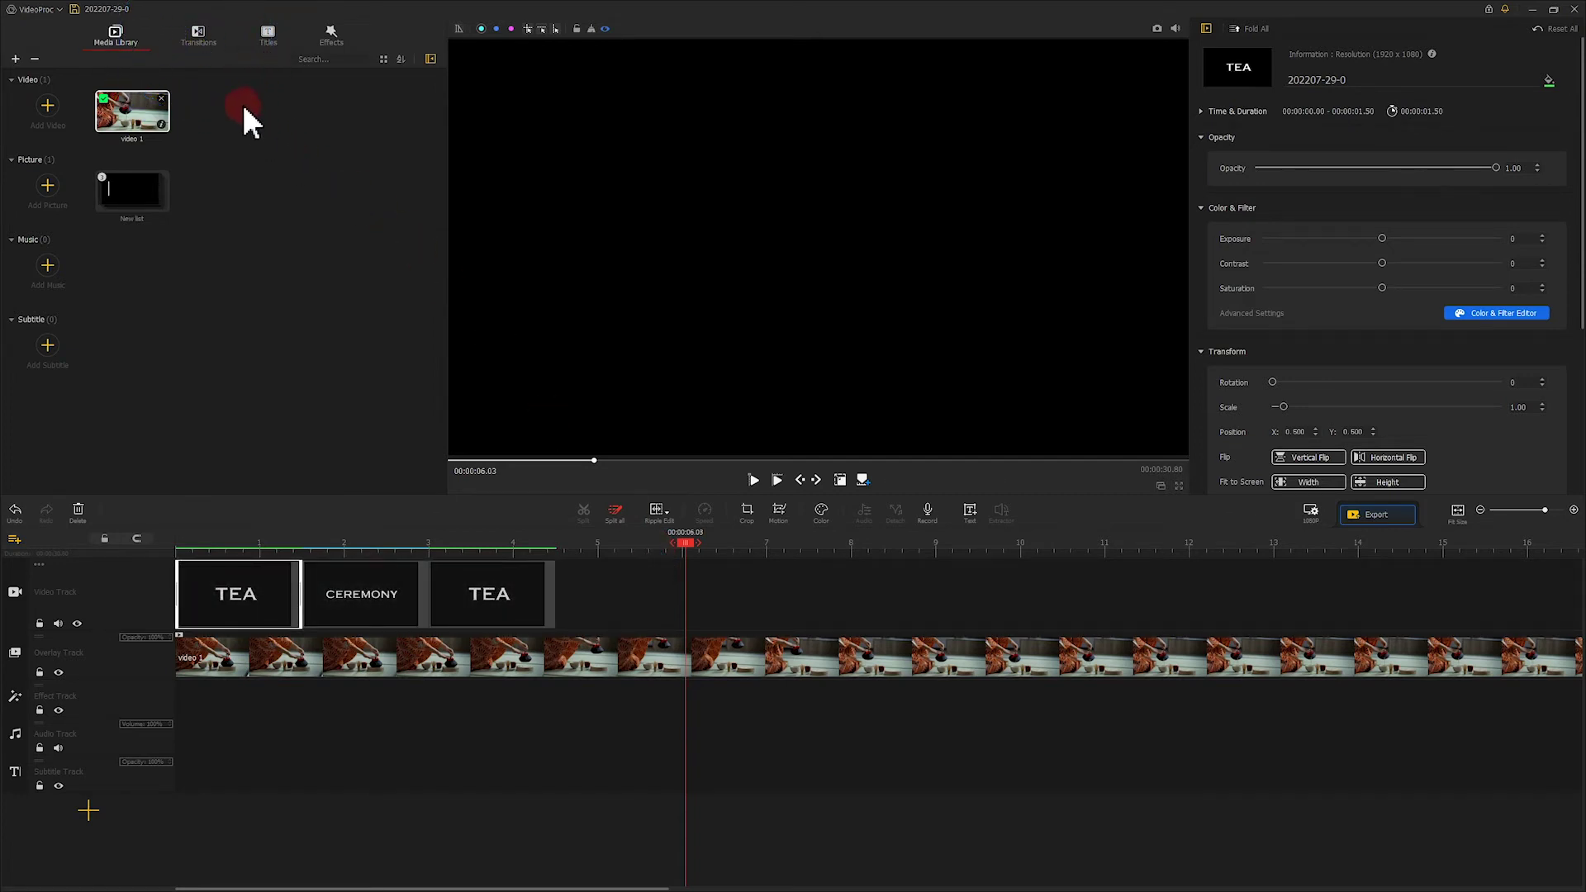
pyautogui.click(202, 41)
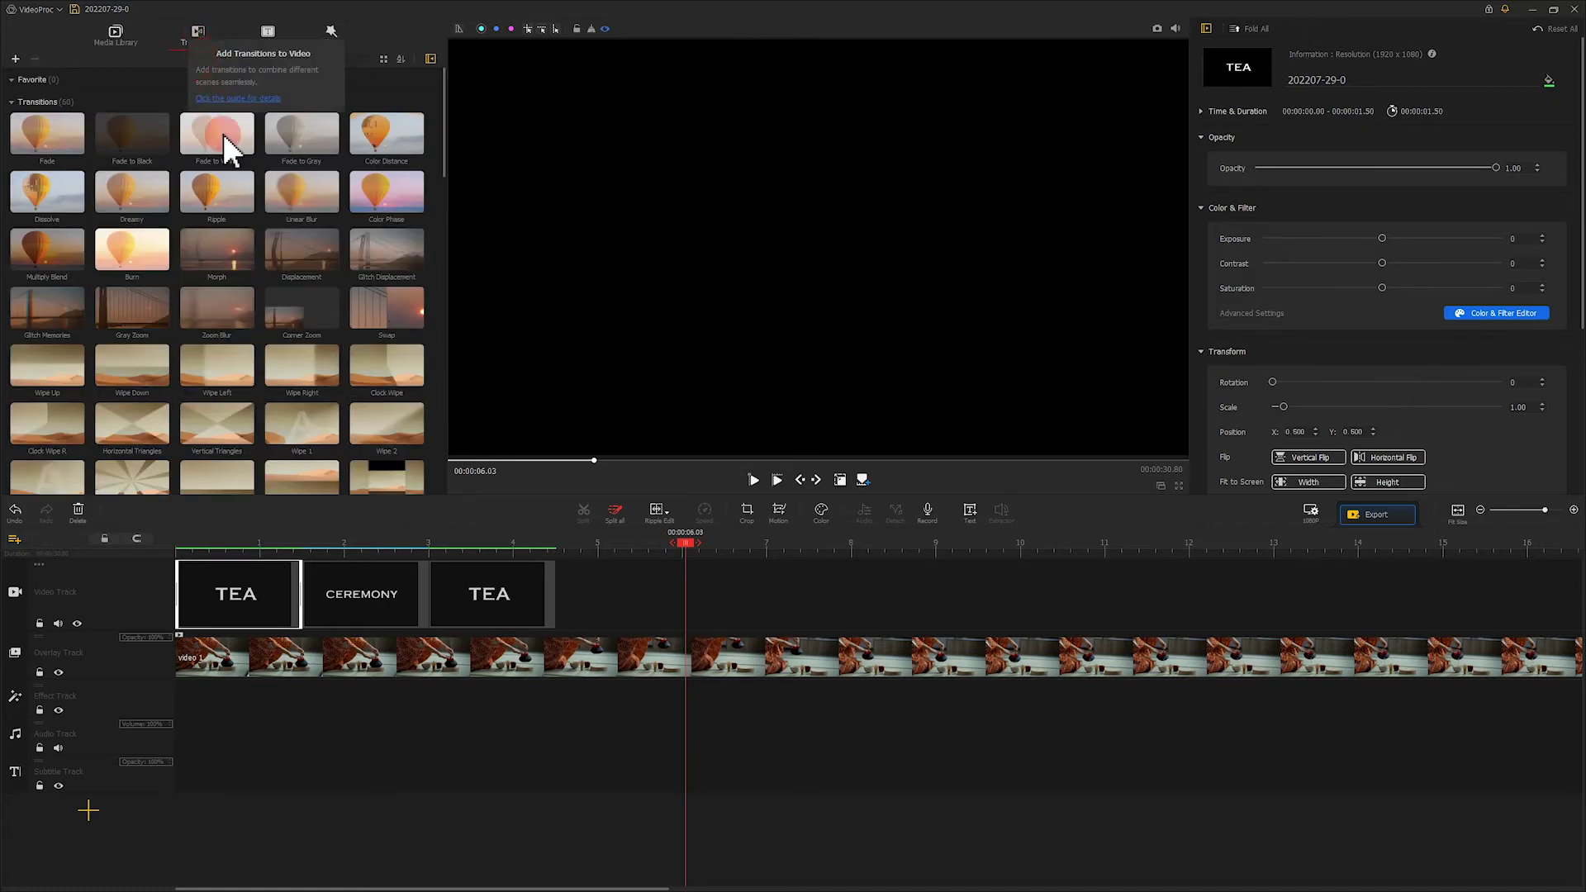
# Step: Insert Wipe Right between TEA and CEREMONY and Wipe Left between CEREMONY and TEA
pyautogui.moveTo(309, 355); pyautogui.dragTo(268, 581)
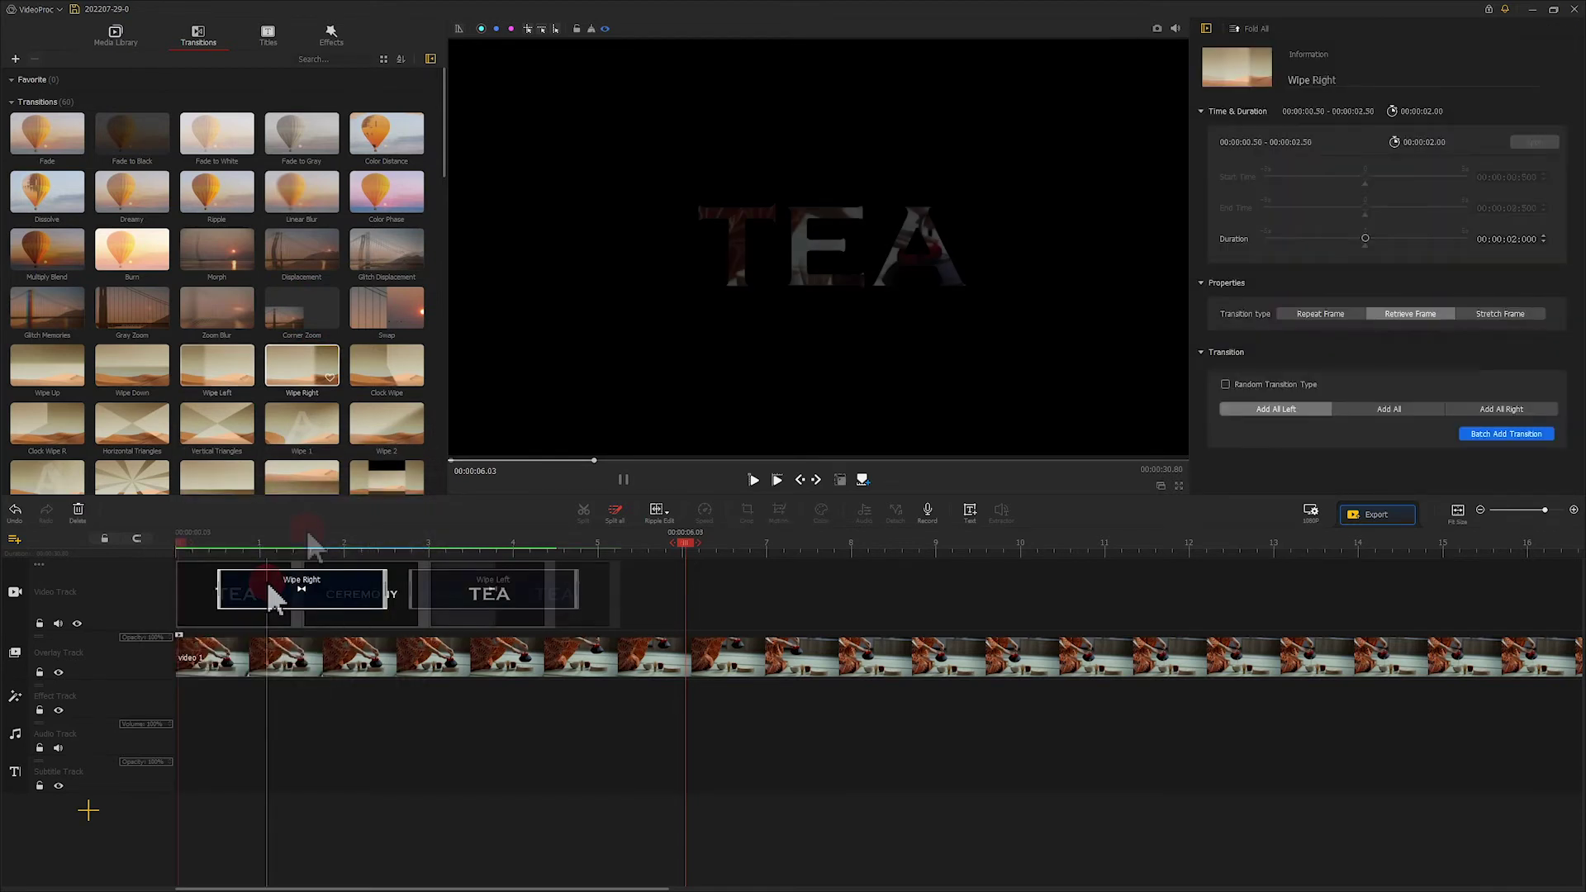
pyautogui.click(305, 528)
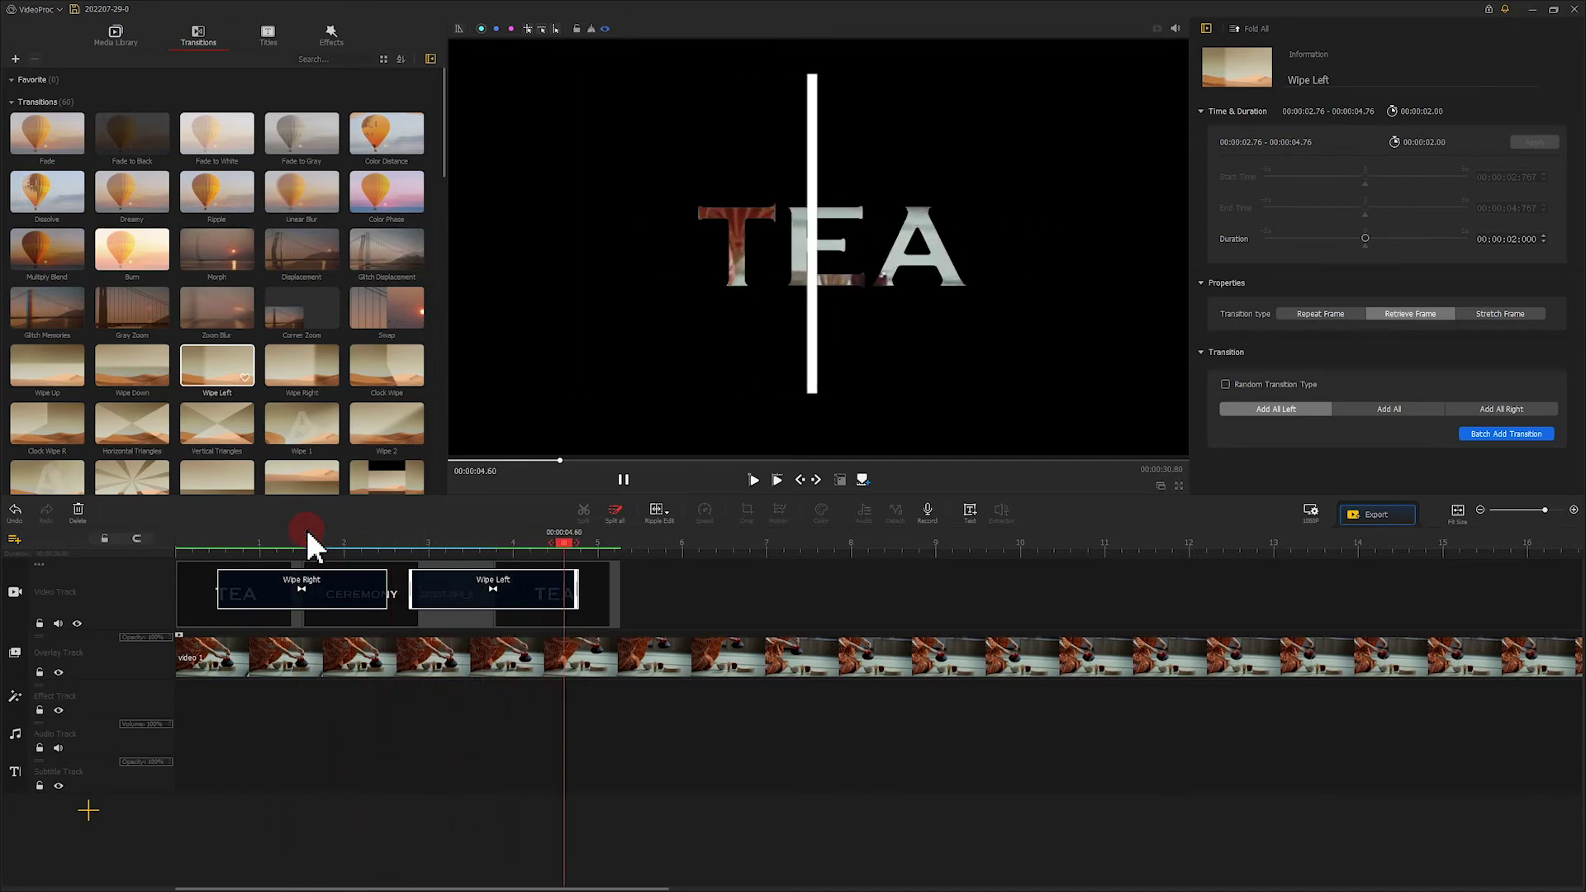
pyautogui.click(314, 705)
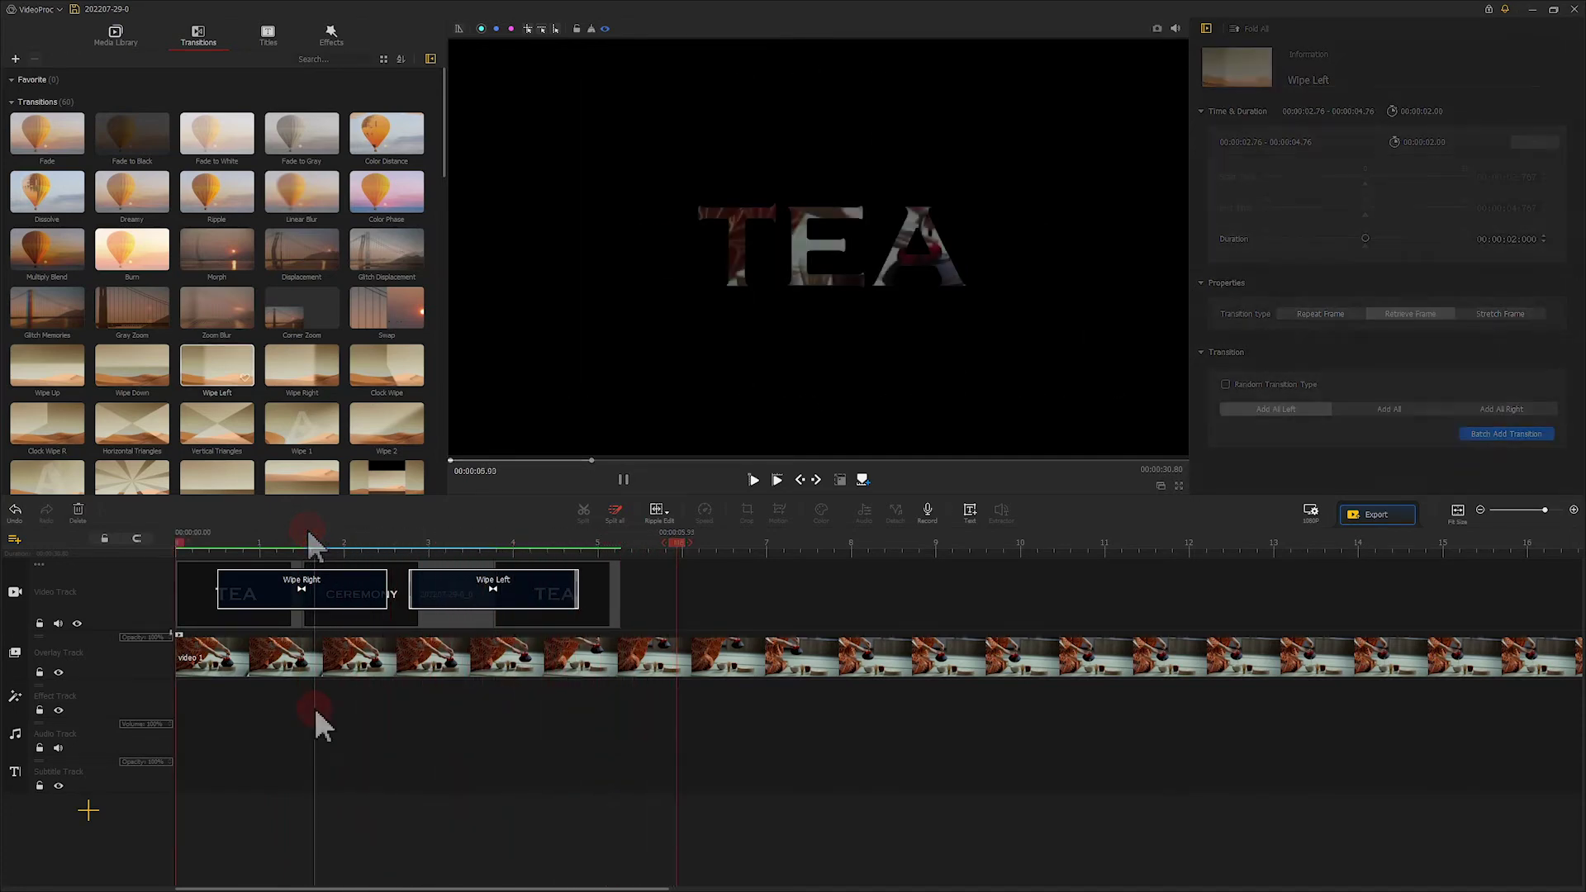
pyautogui.click(120, 666)
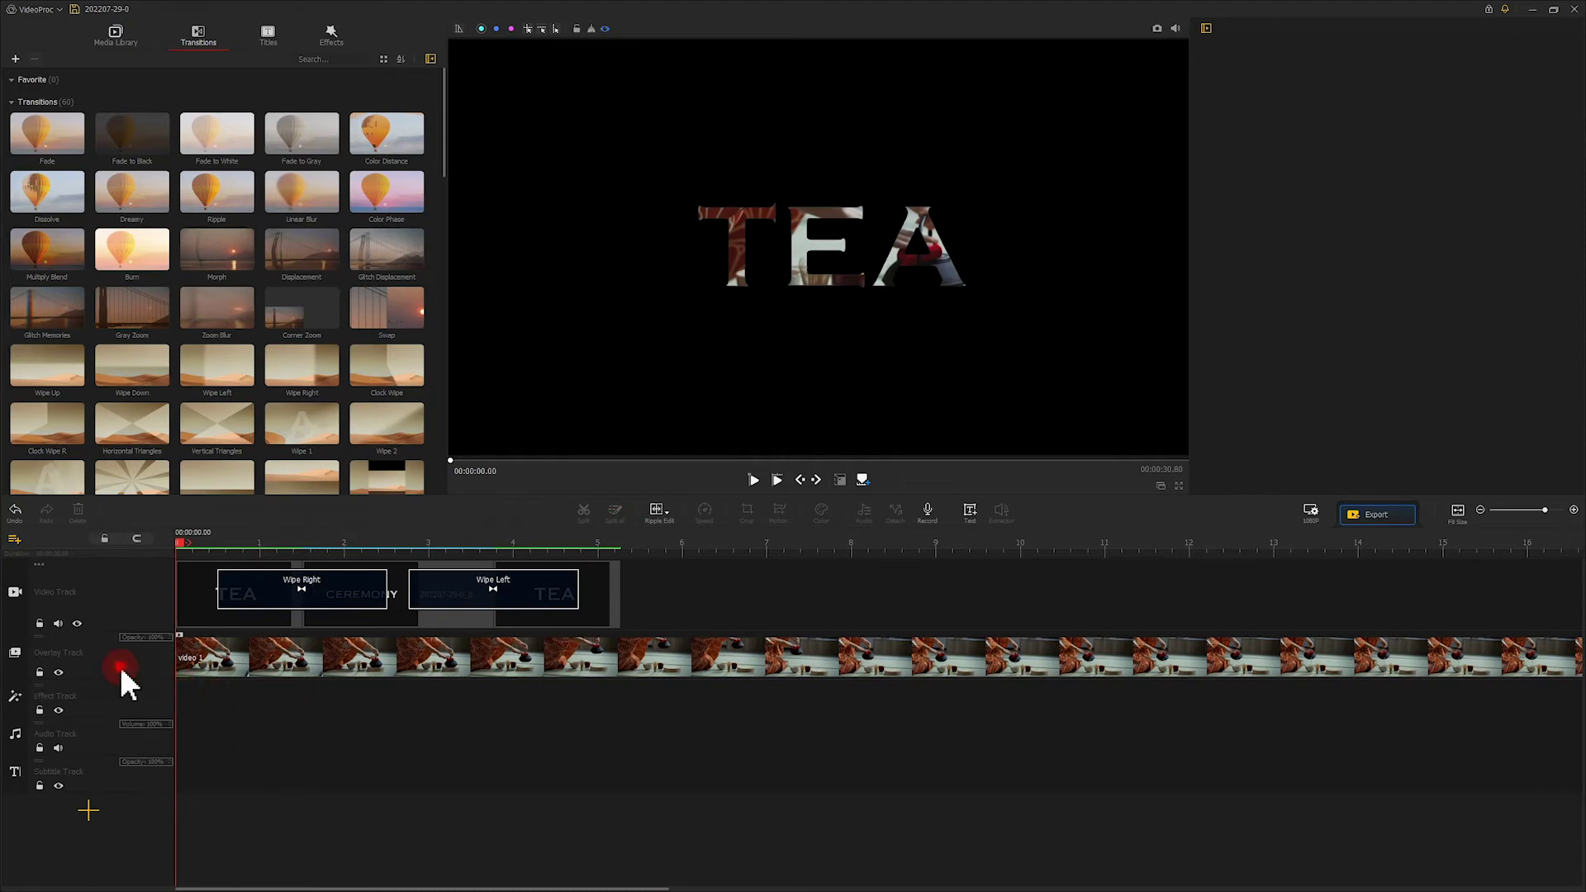
# Step: Put the vertical-line snapshot on a new second overlay track, lengthened to 5.26 s
pyautogui.click(14, 673)
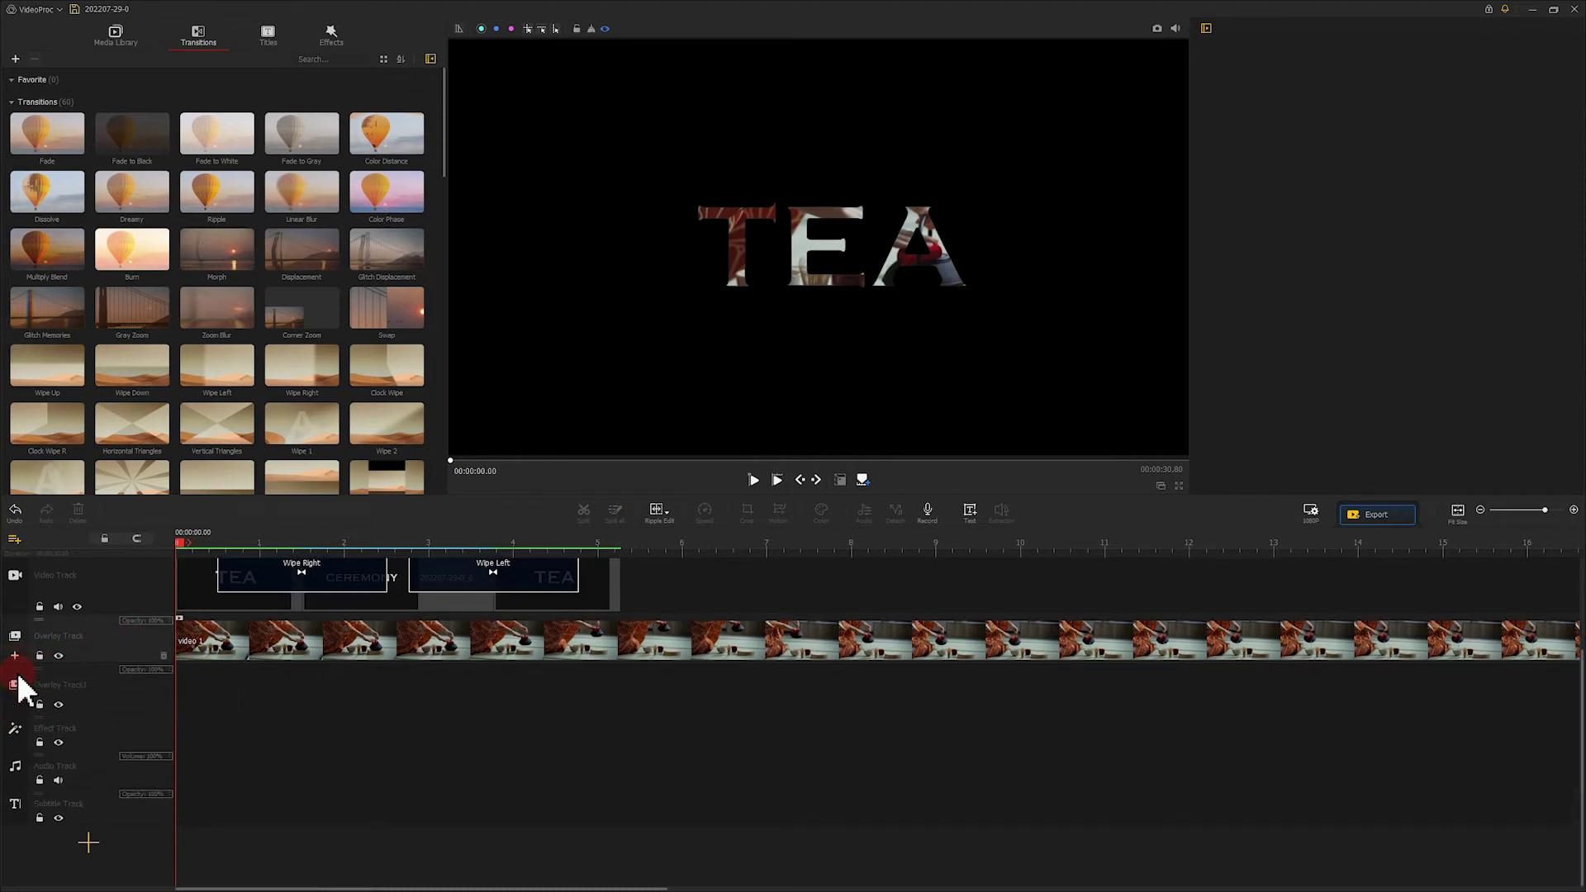
pyautogui.click(130, 38)
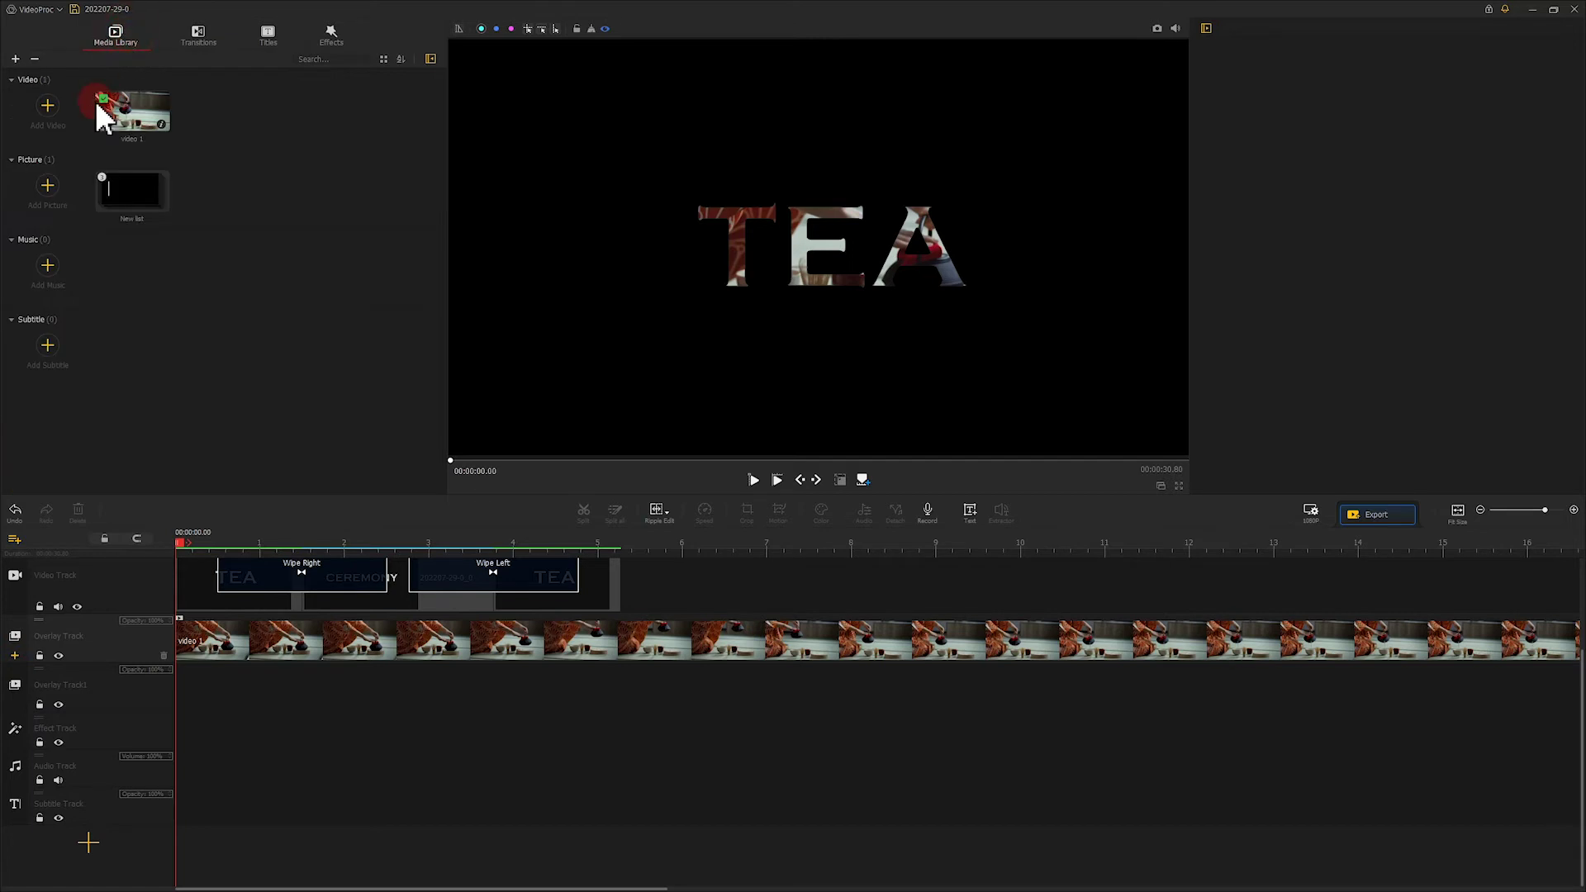
pyautogui.doubleClick(138, 192)
pyautogui.moveTo(53, 131); pyautogui.dragTo(175, 709)
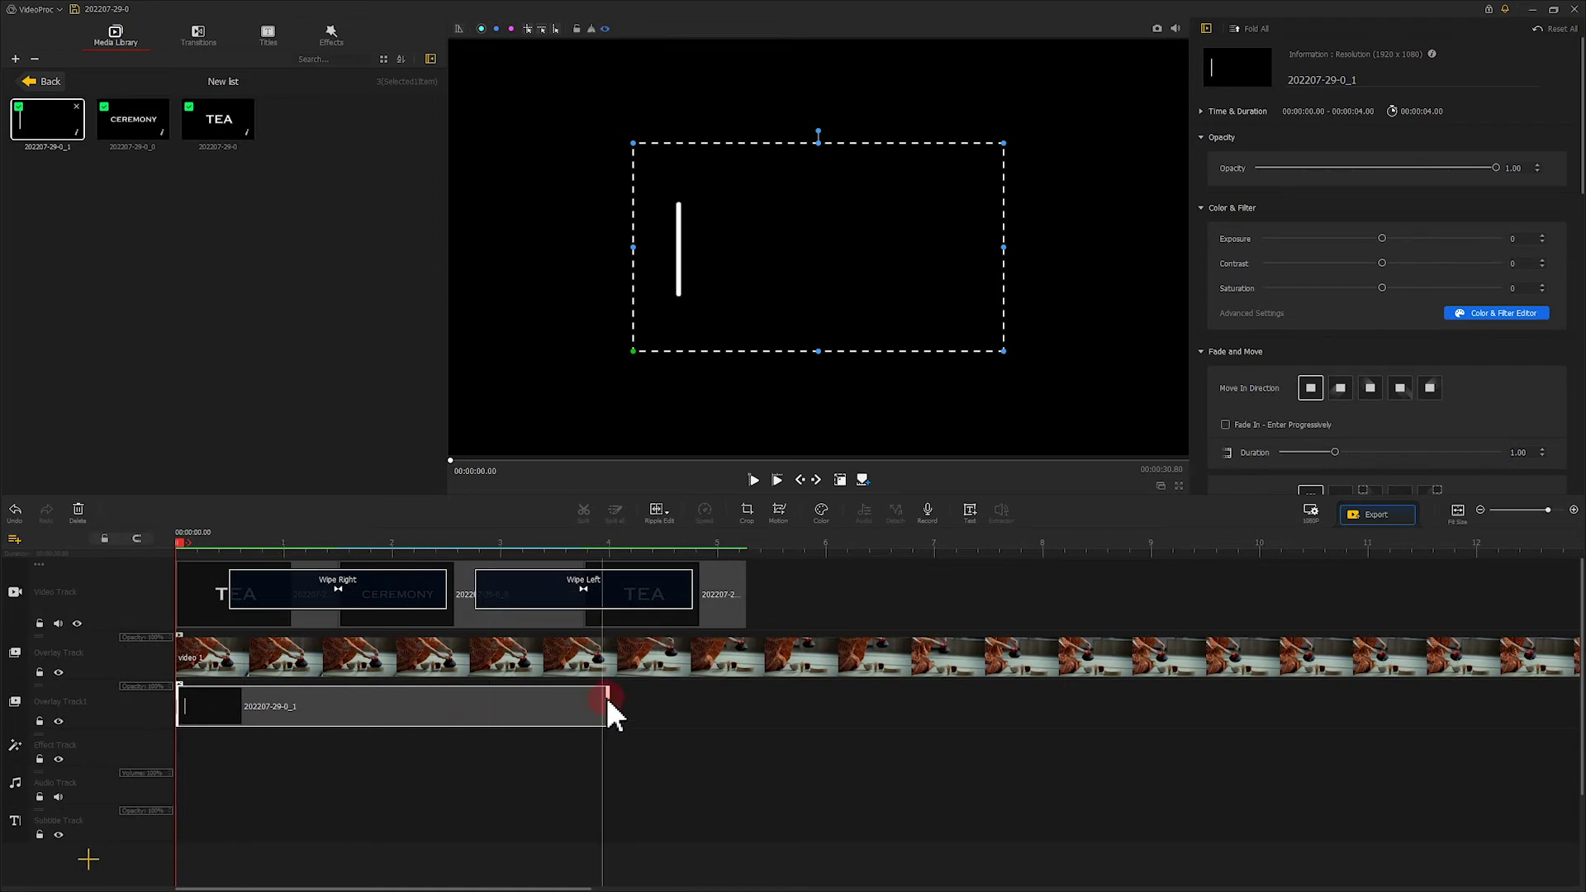
pyautogui.moveTo(607, 694); pyautogui.dragTo(747, 700)
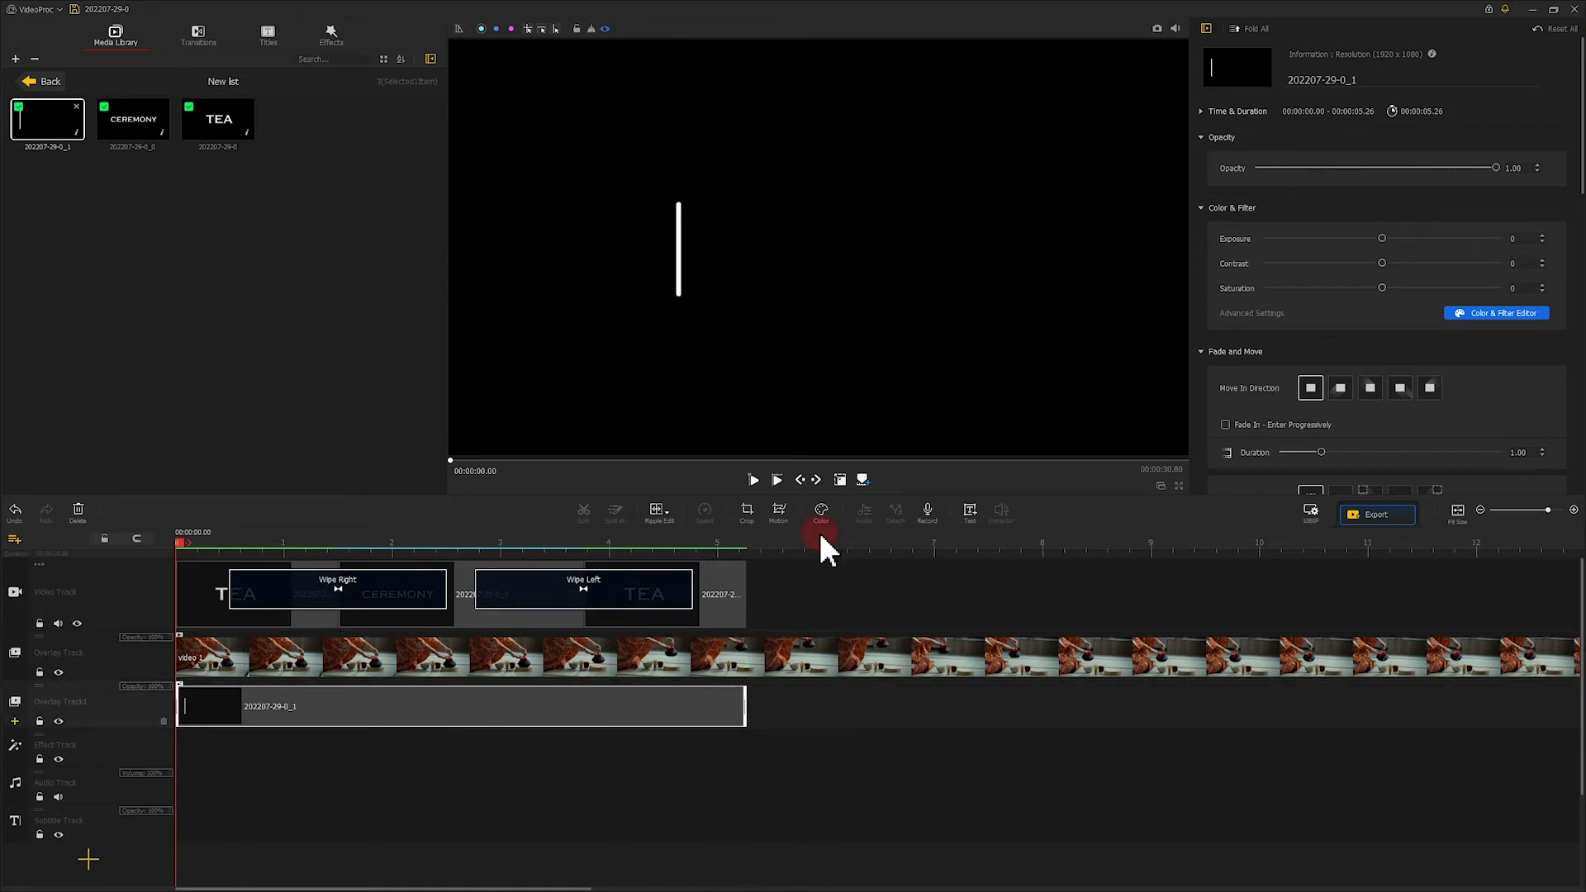
# Step: Move and enlarge the line clip to fill the frame, then open its Motion editor
pyautogui.moveTo(813, 324); pyautogui.dragTo(658, 224)
pyautogui.moveTo(818, 248); pyautogui.dragTo(1200, 414)
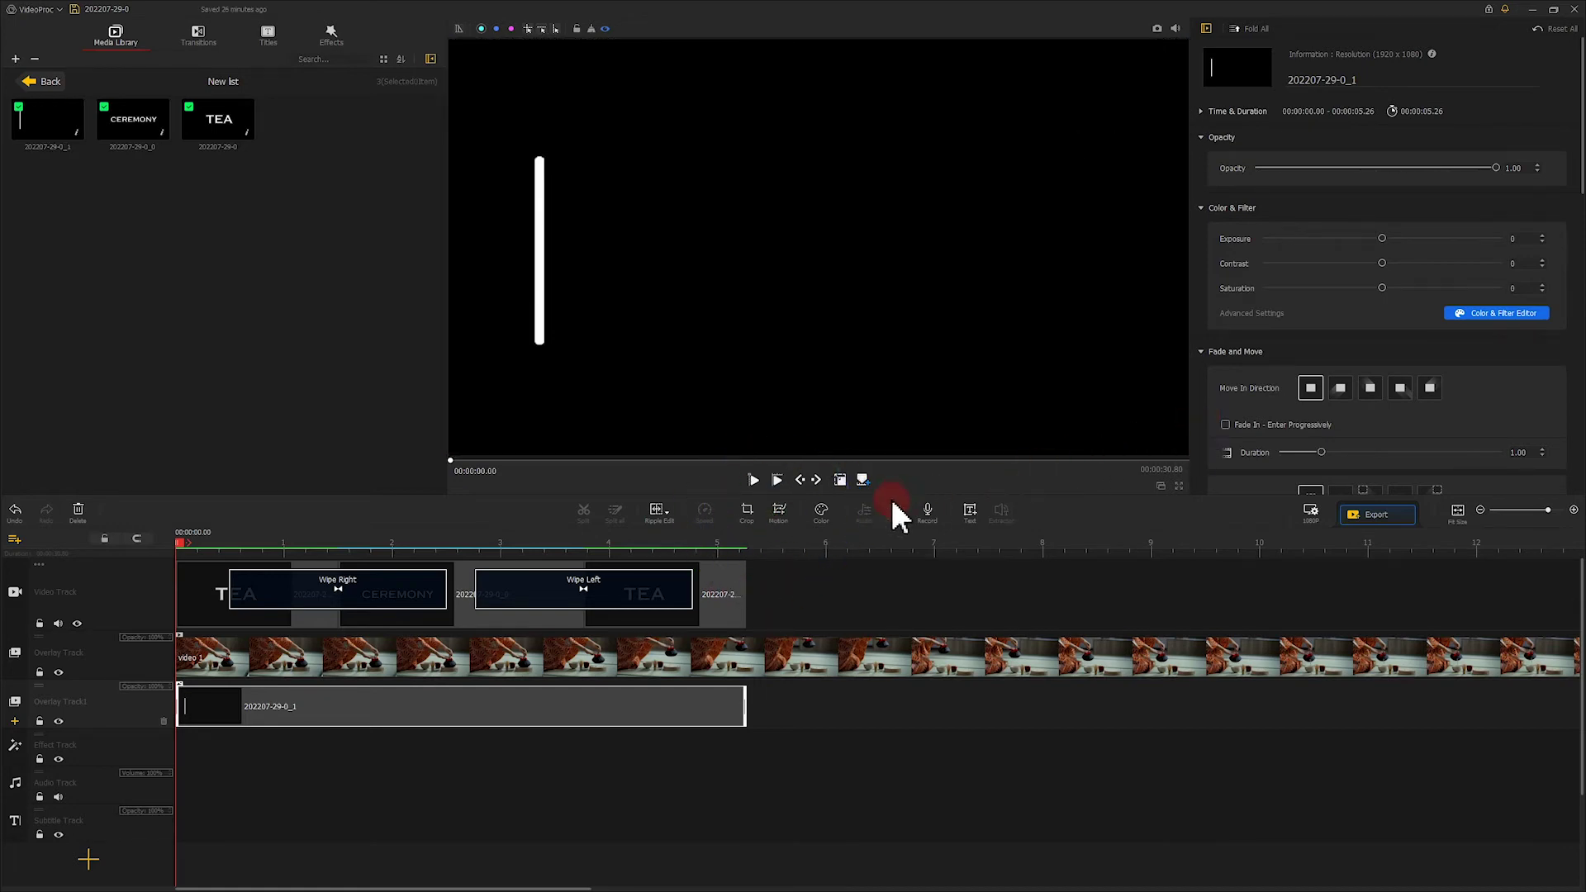
pyautogui.click(778, 520)
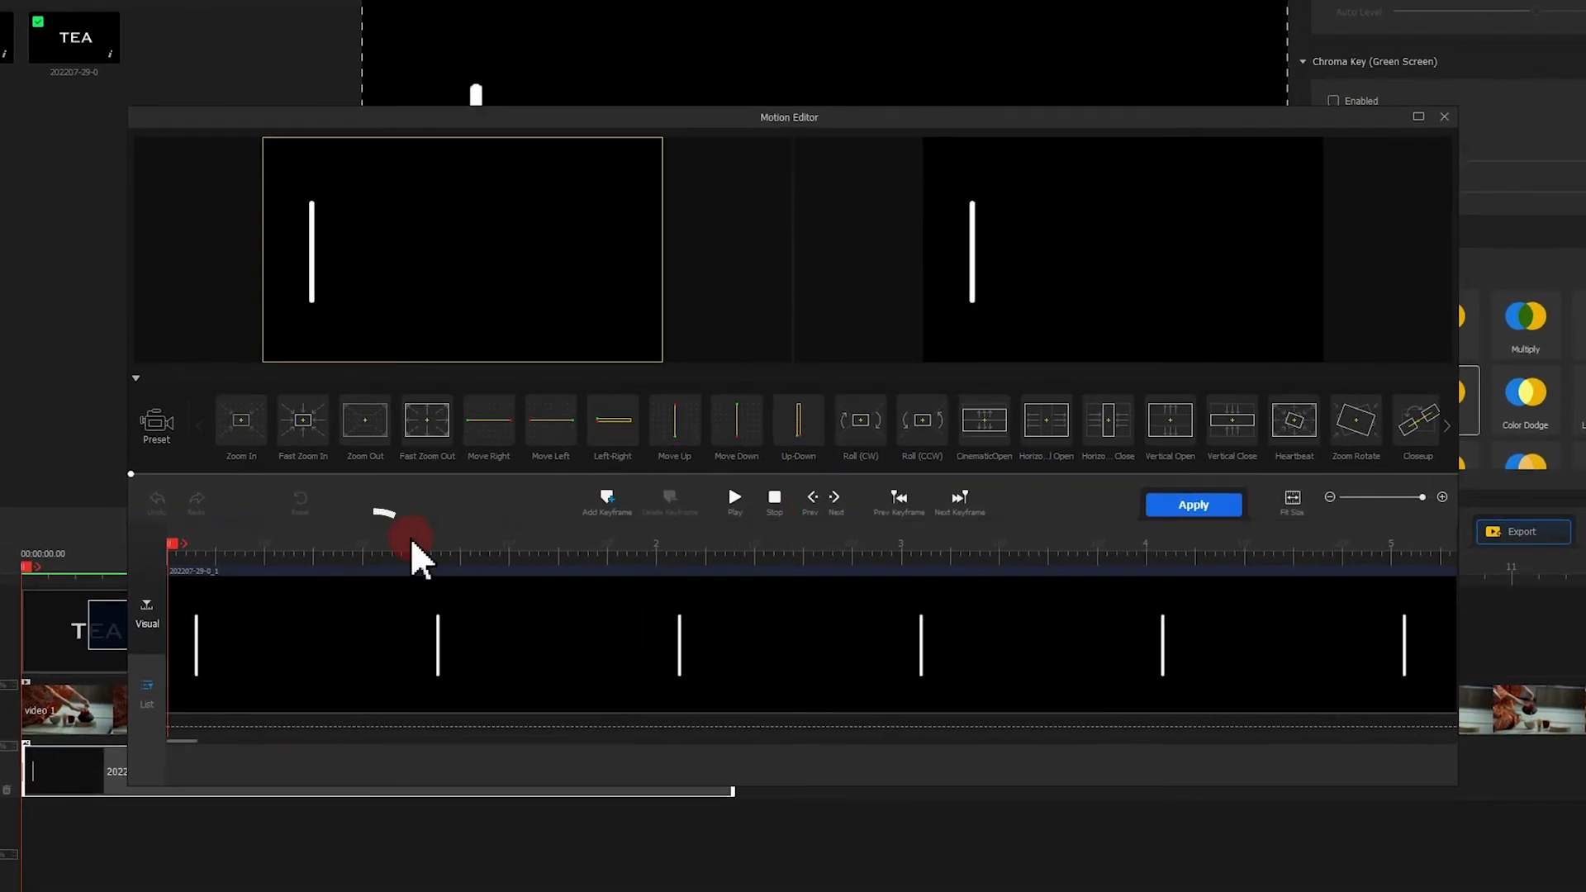
# Step: Add a motion keyframe at 0.80 s with the frame reset to full 1920x1080
pyautogui.moveTo(177, 545); pyautogui.dragTo(376, 556)
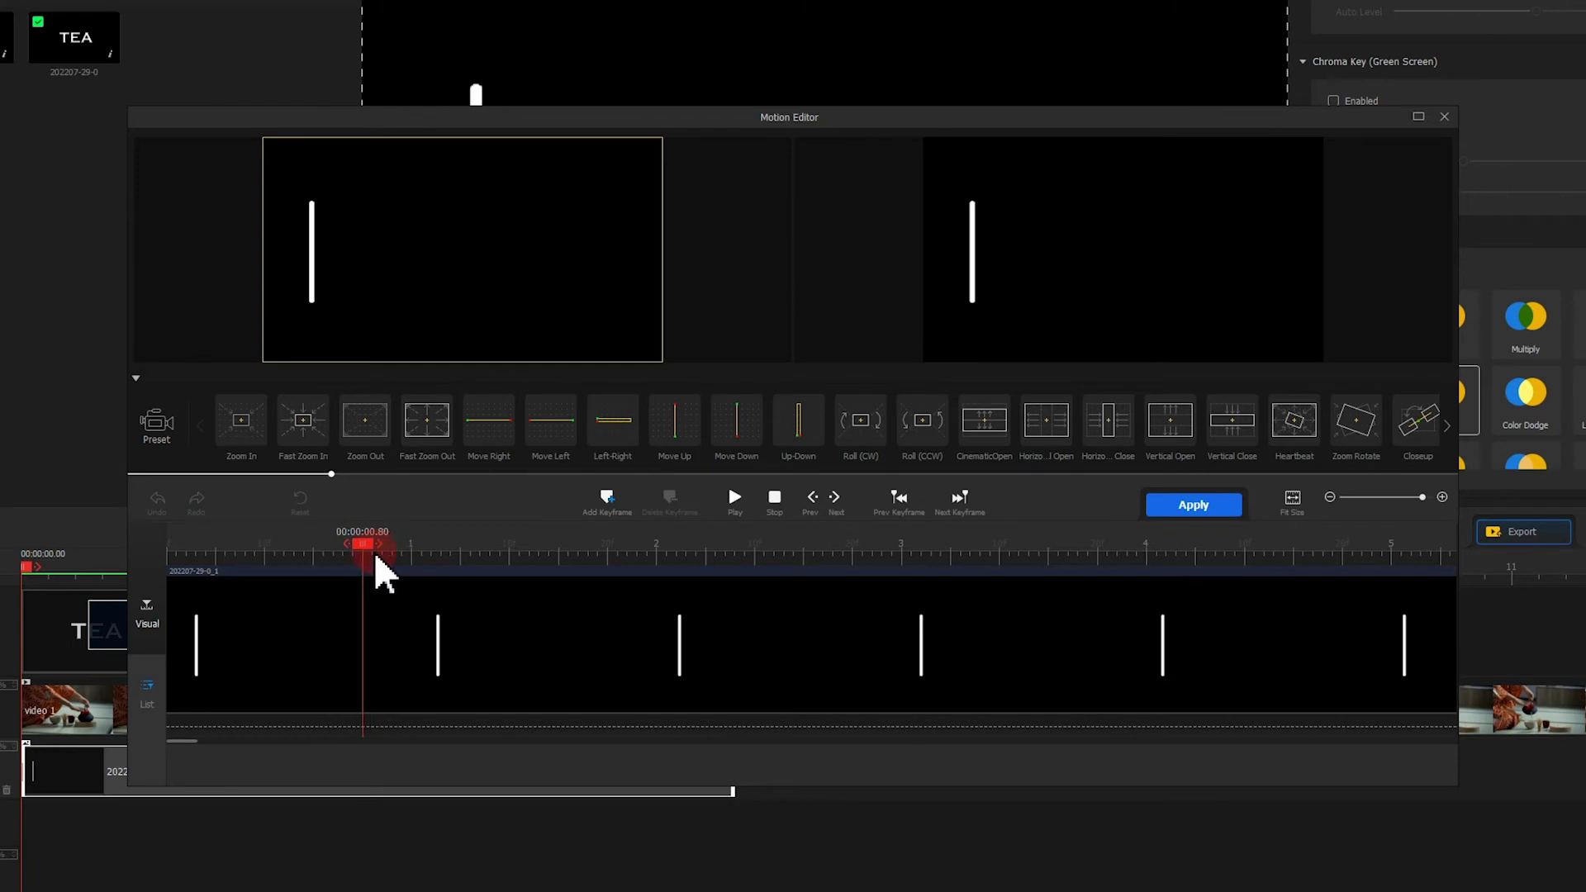
pyautogui.click(611, 517)
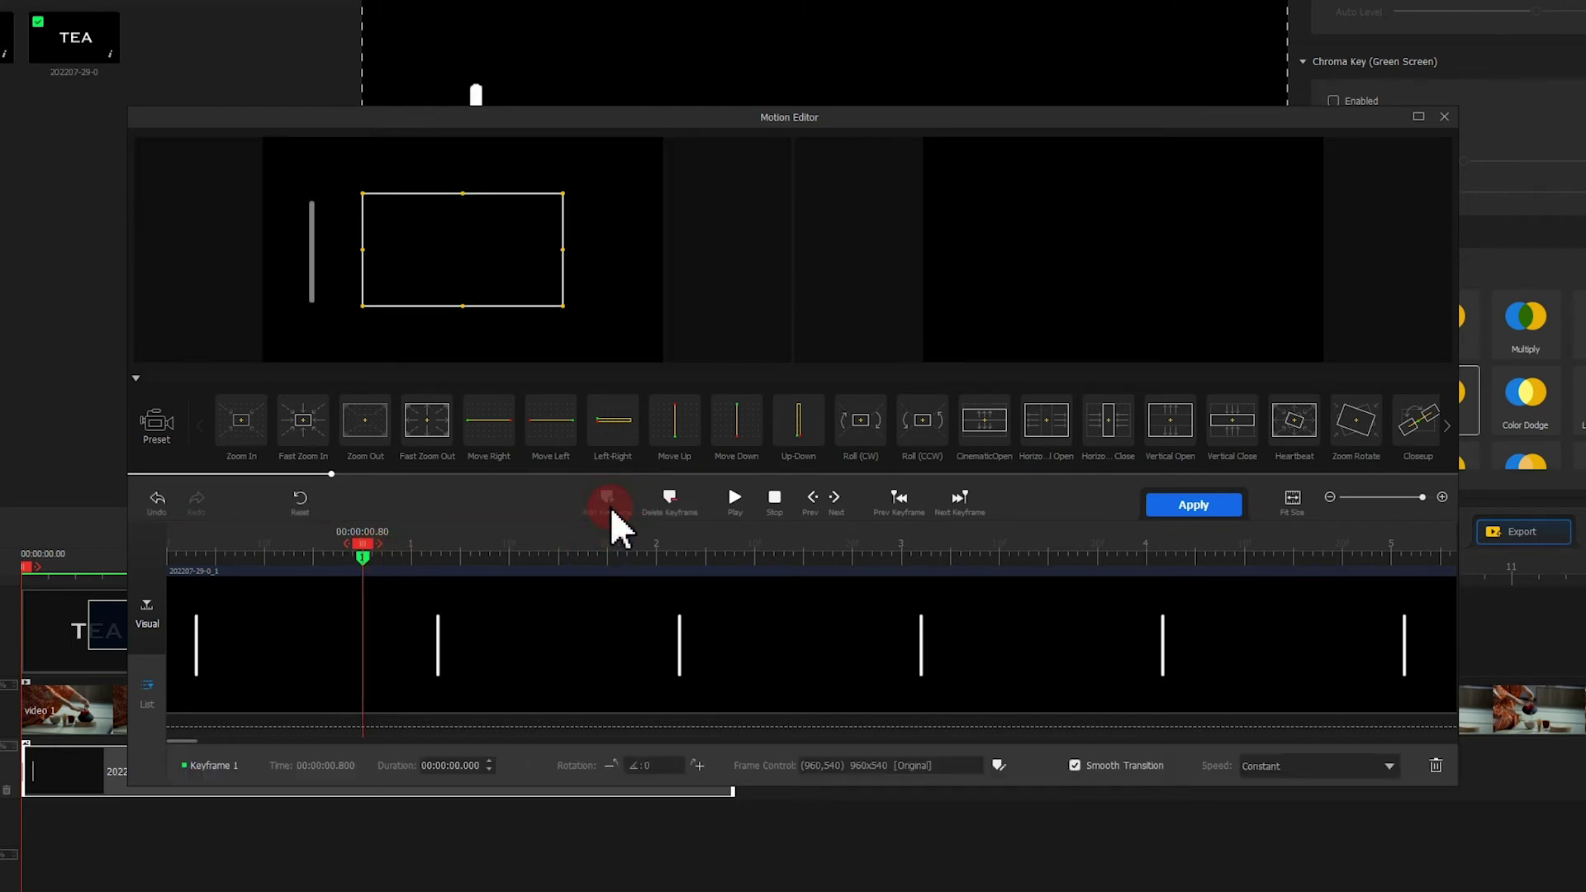
pyautogui.moveTo(410, 276); pyautogui.dragTo(310, 219)
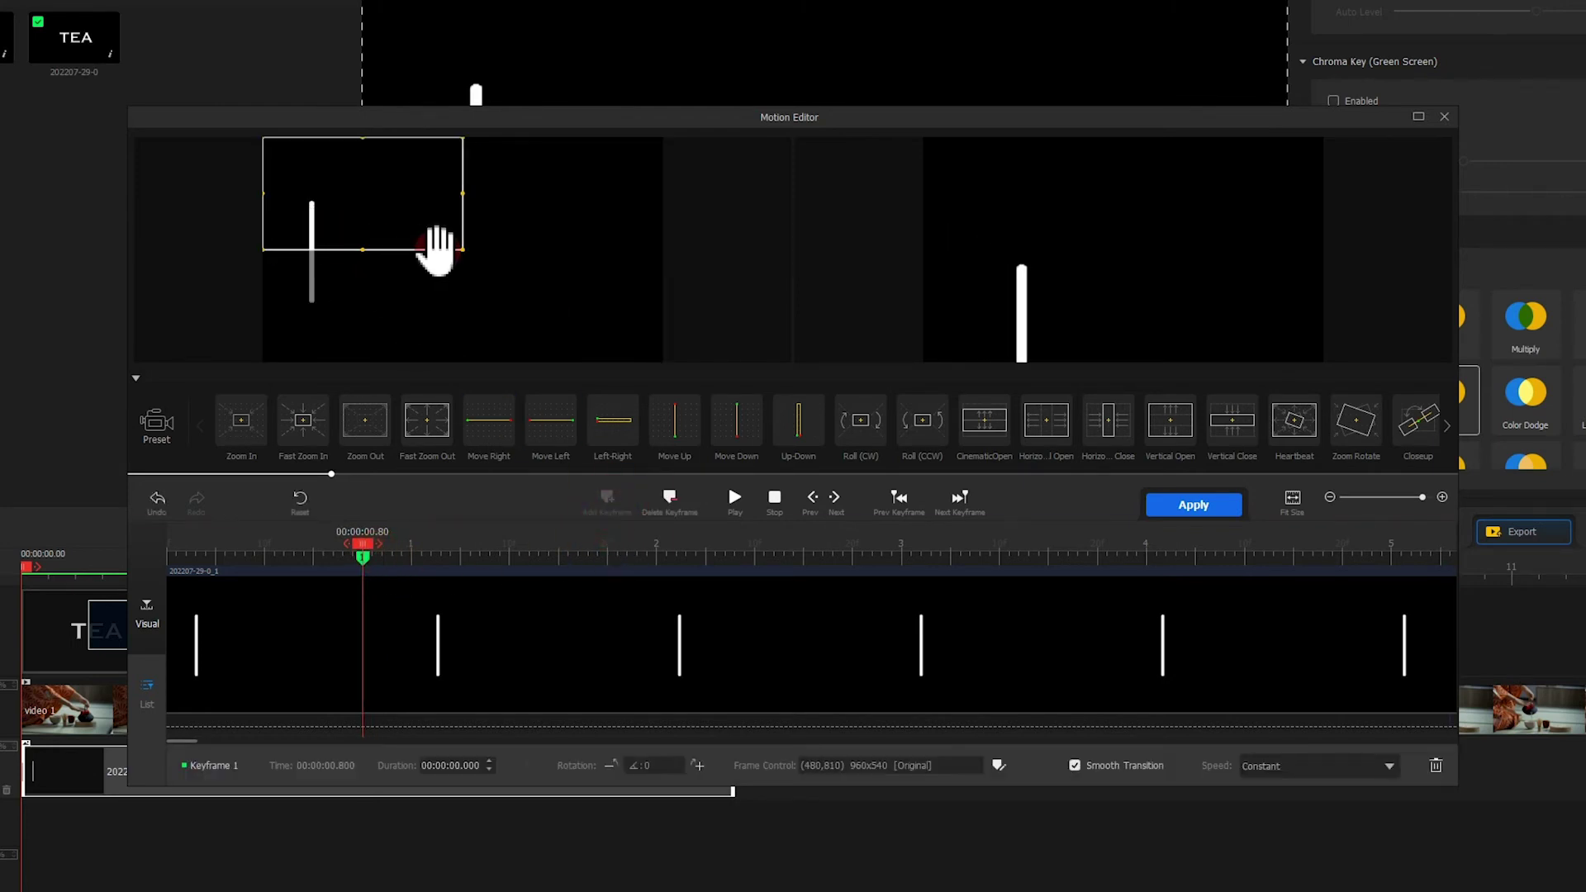
pyautogui.moveTo(464, 252); pyautogui.dragTo(621, 368)
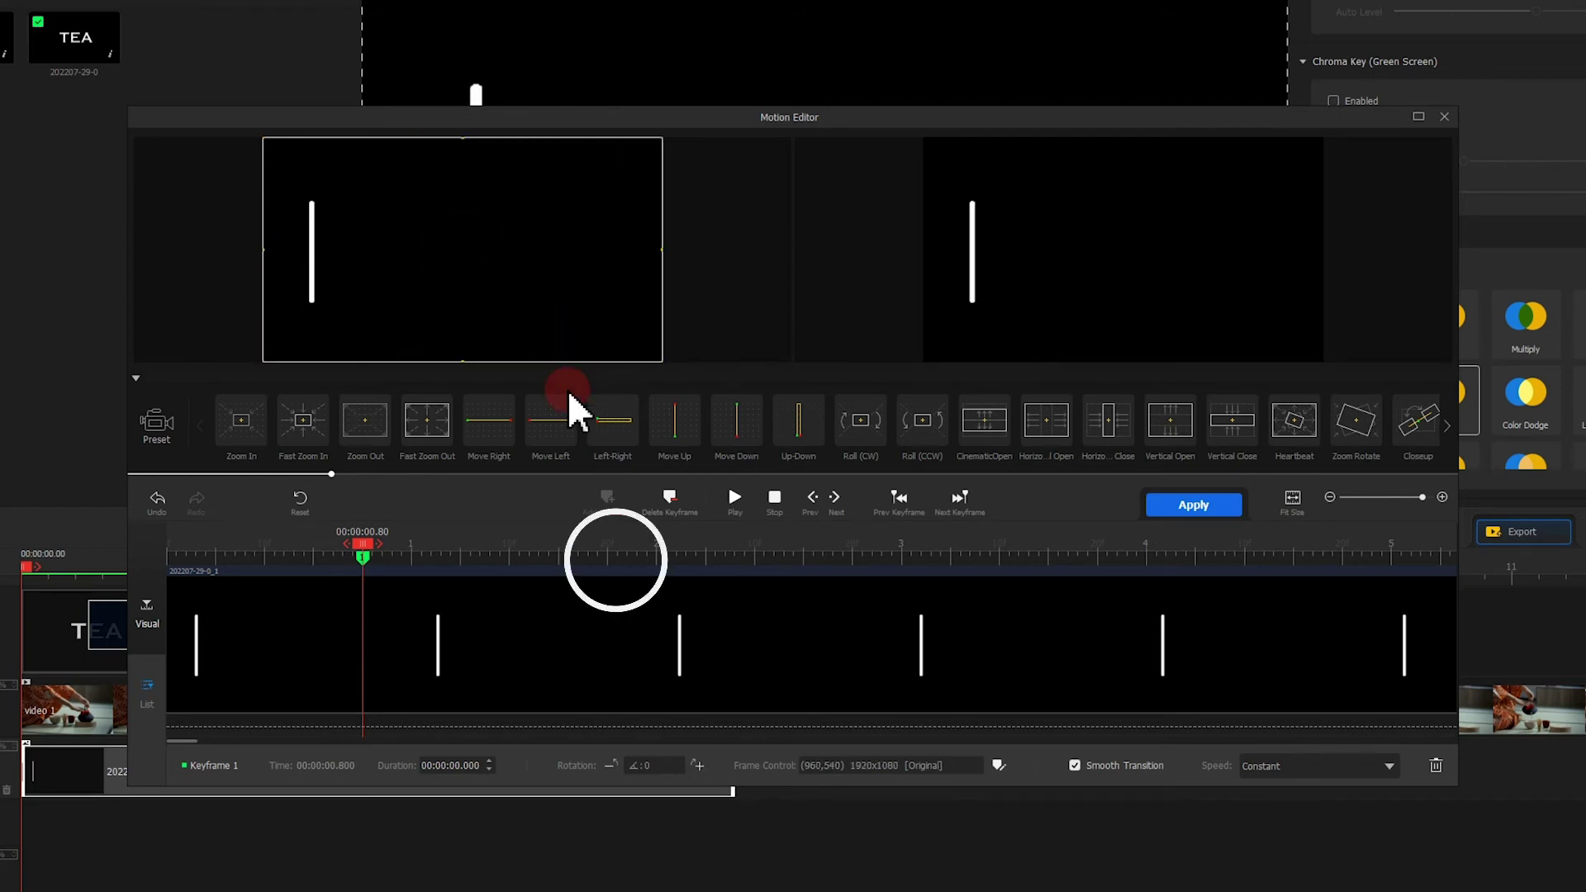
# Step: Add a keyframe at 1.96 s shifting the frame to -506,540 so the line moves right
pyautogui.click(367, 547)
pyautogui.moveTo(368, 550); pyautogui.dragTo(661, 575)
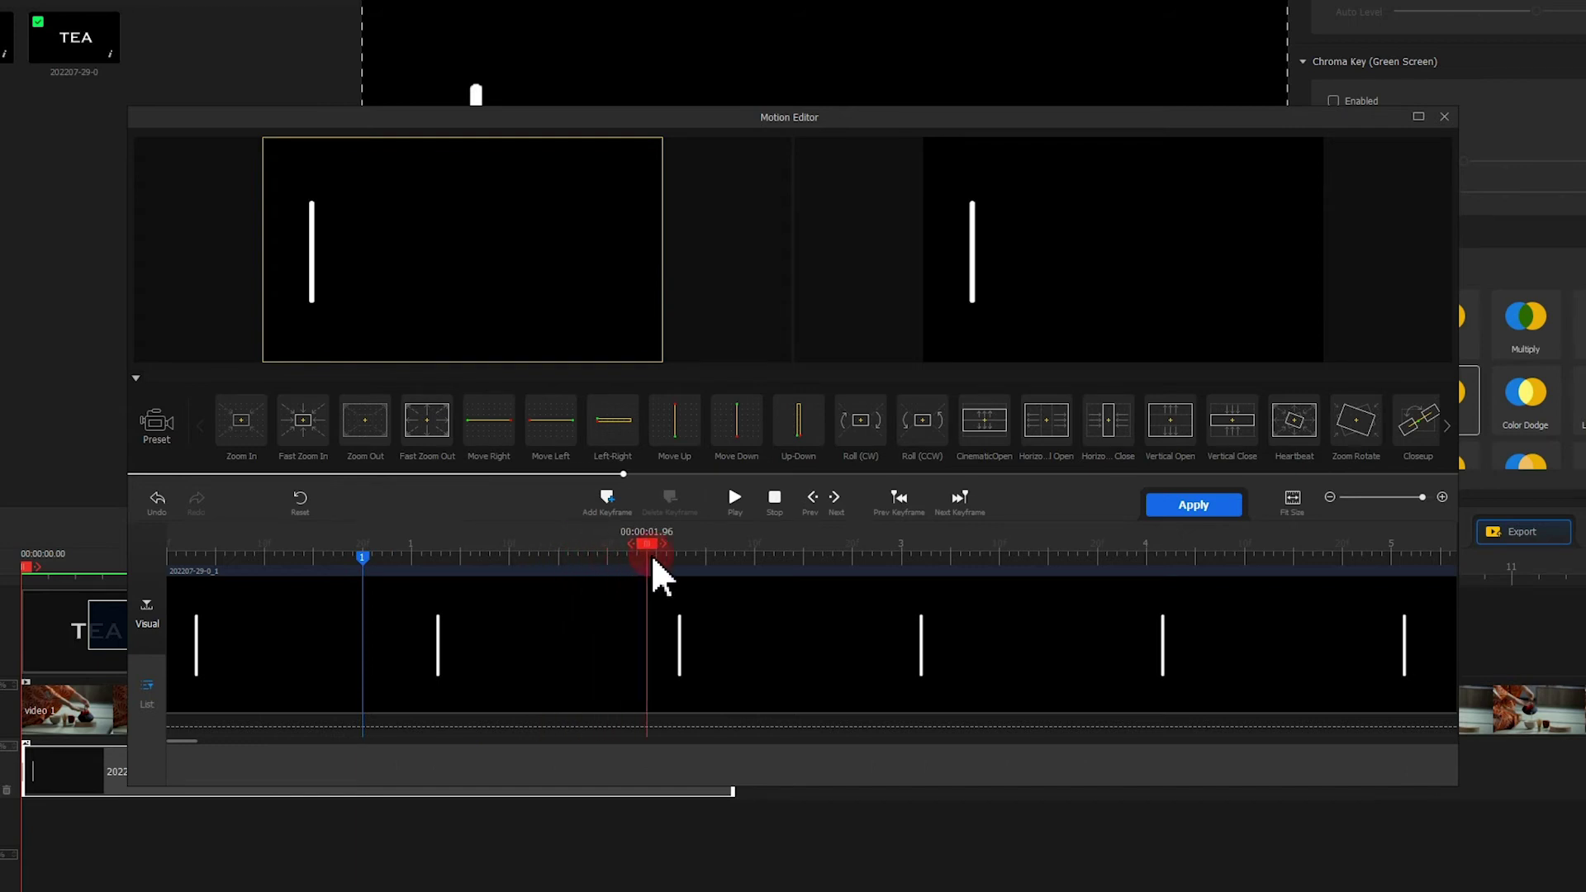
pyautogui.click(608, 505)
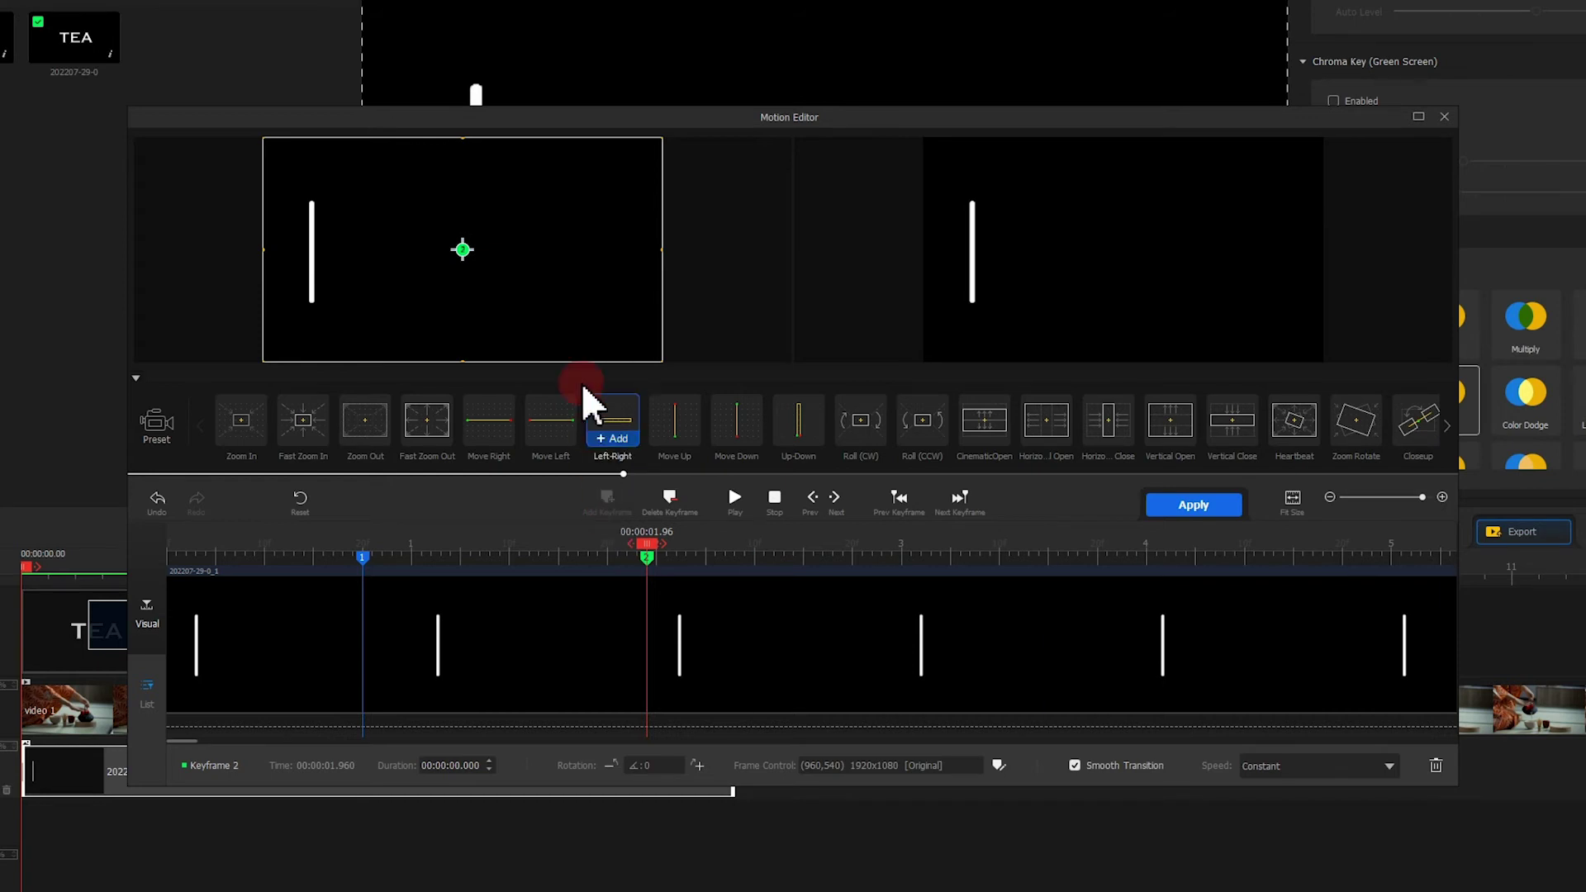
pyautogui.click(526, 305)
pyautogui.moveTo(526, 304); pyautogui.dragTo(222, 317)
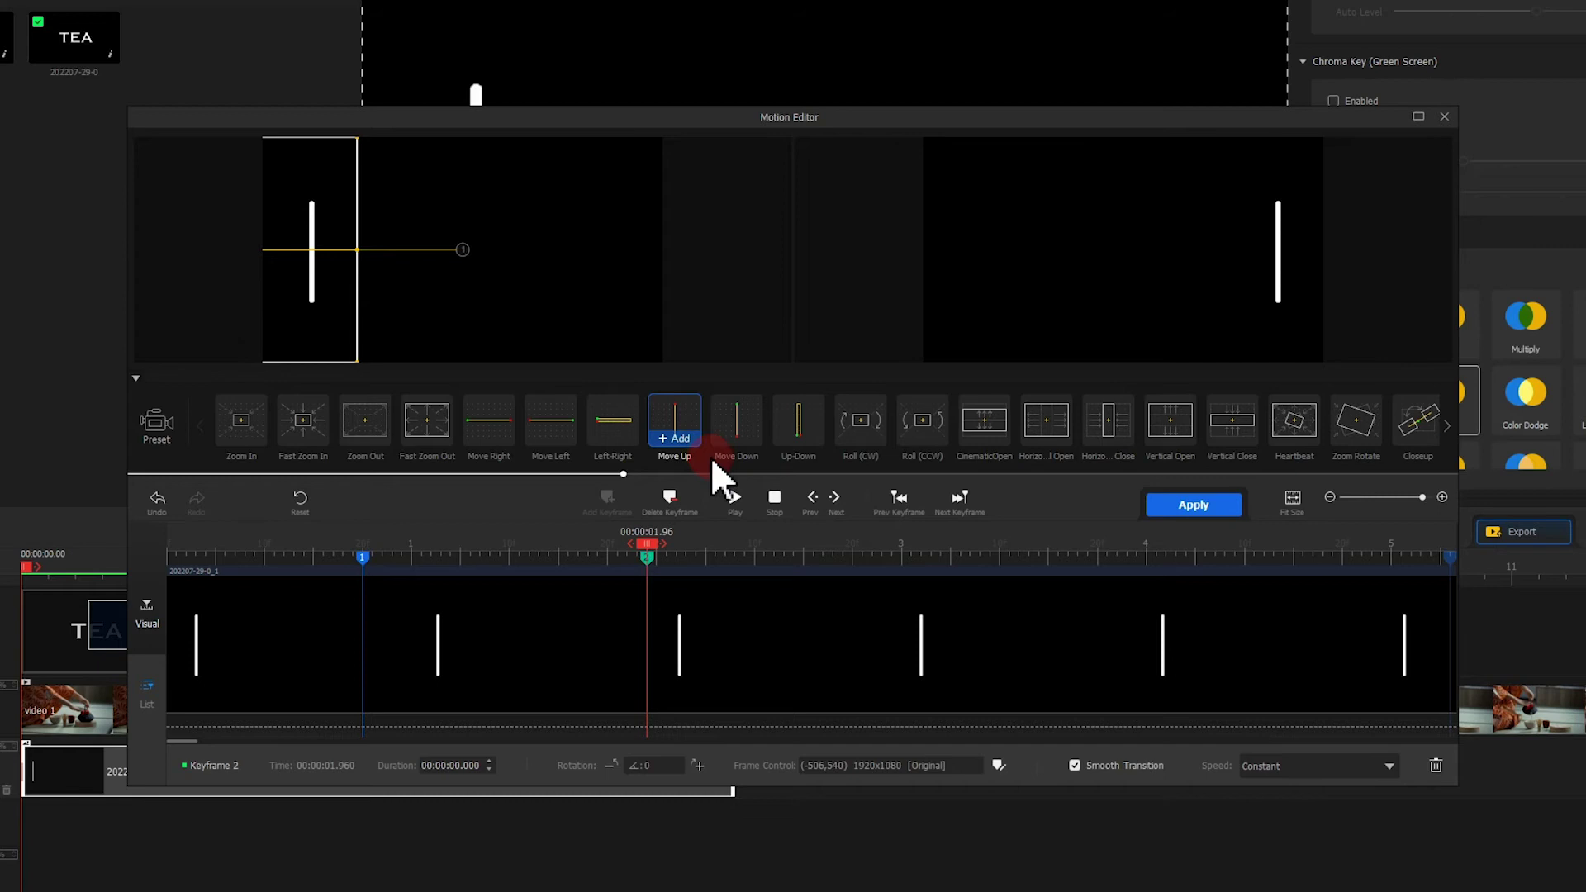
# Step: Add keyframes at 3.12 s and 4.44 s, recentring the frame at 4.44 s
pyautogui.moveTo(660, 547); pyautogui.dragTo(732, 550)
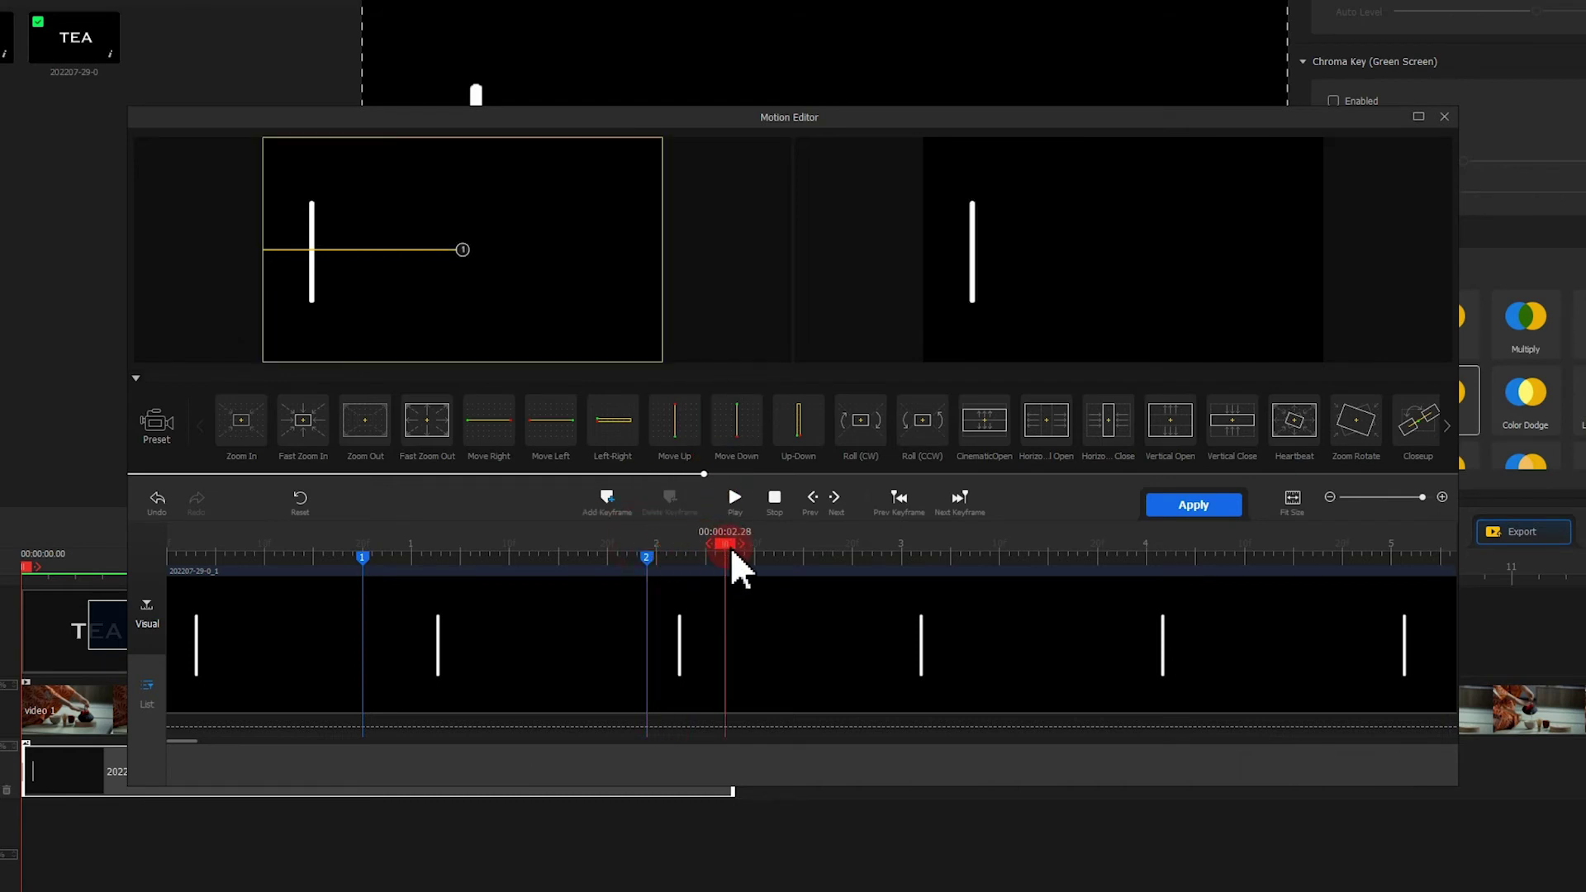
pyautogui.moveTo(912, 558); pyautogui.dragTo(937, 558)
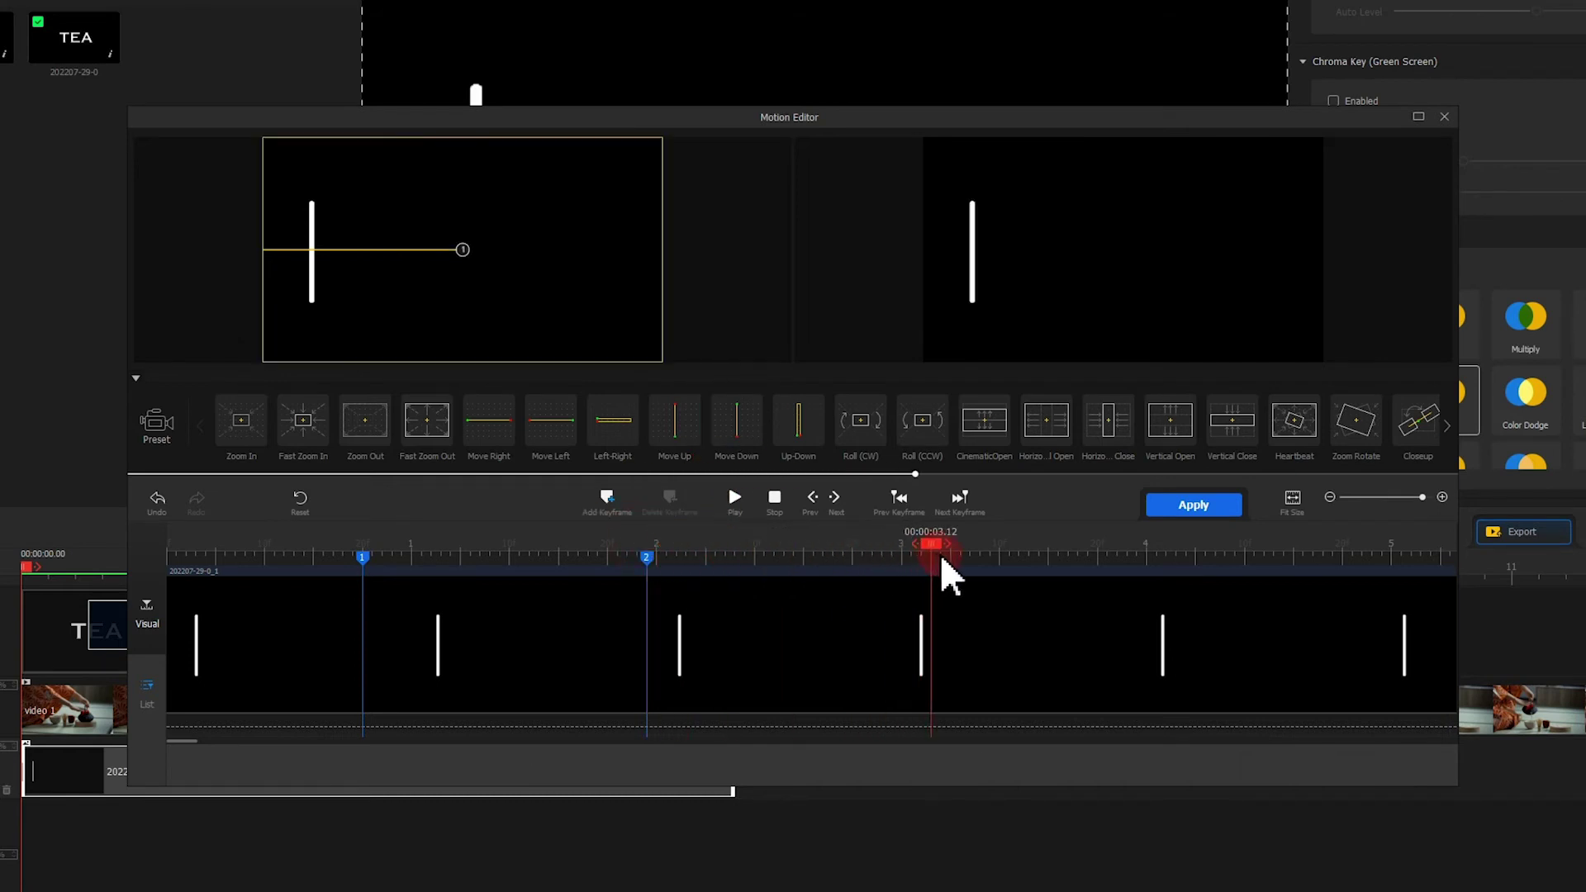
pyautogui.click(614, 504)
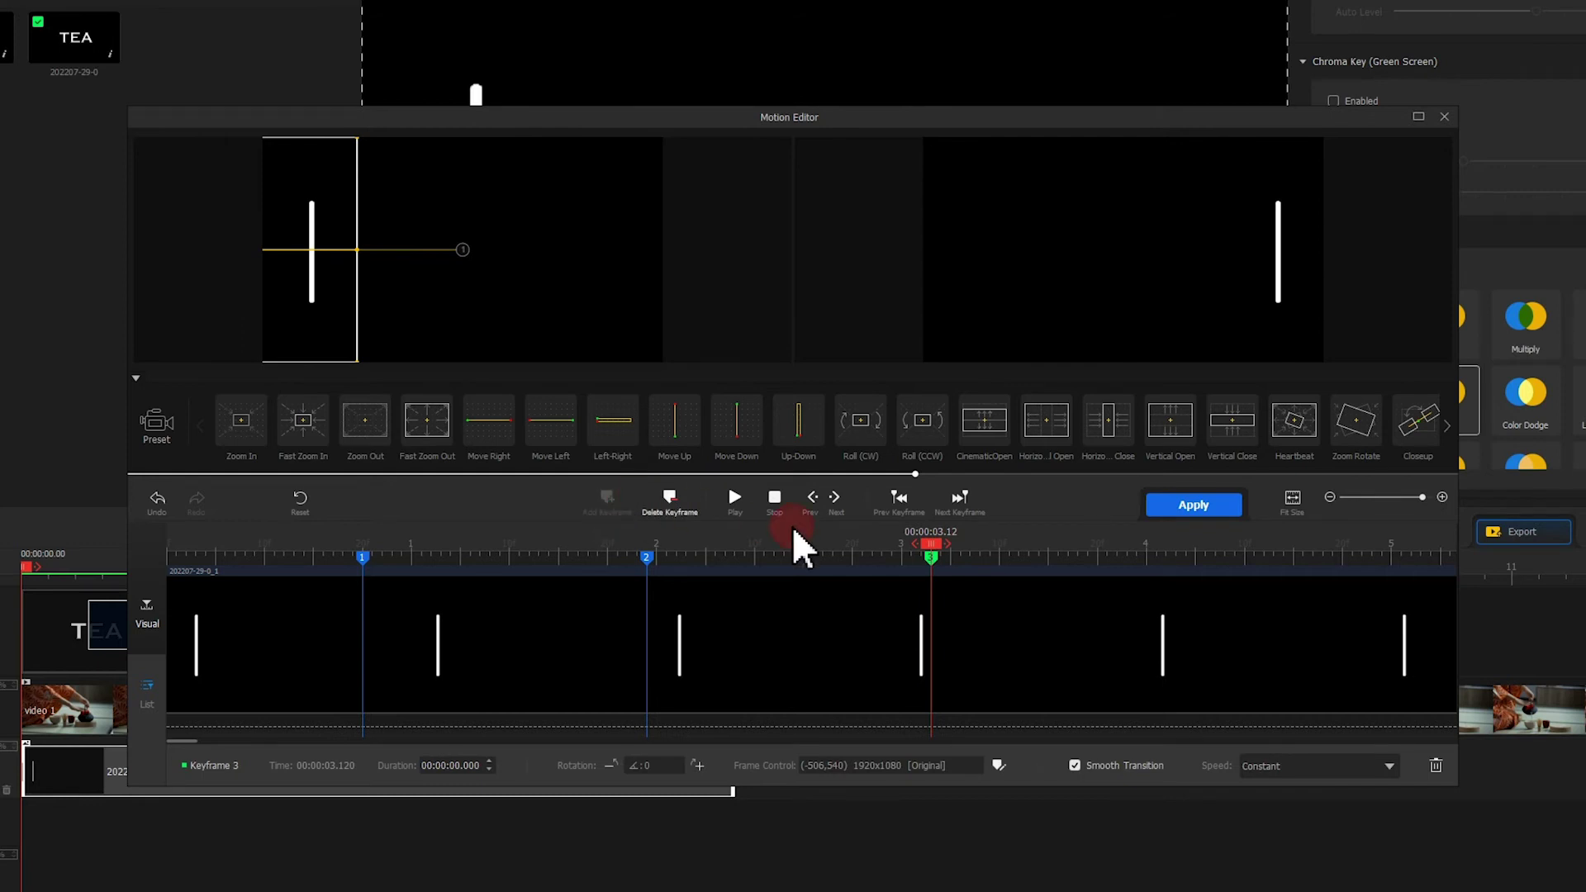
pyautogui.click(930, 548)
pyautogui.moveTo(935, 562); pyautogui.dragTo(1260, 550)
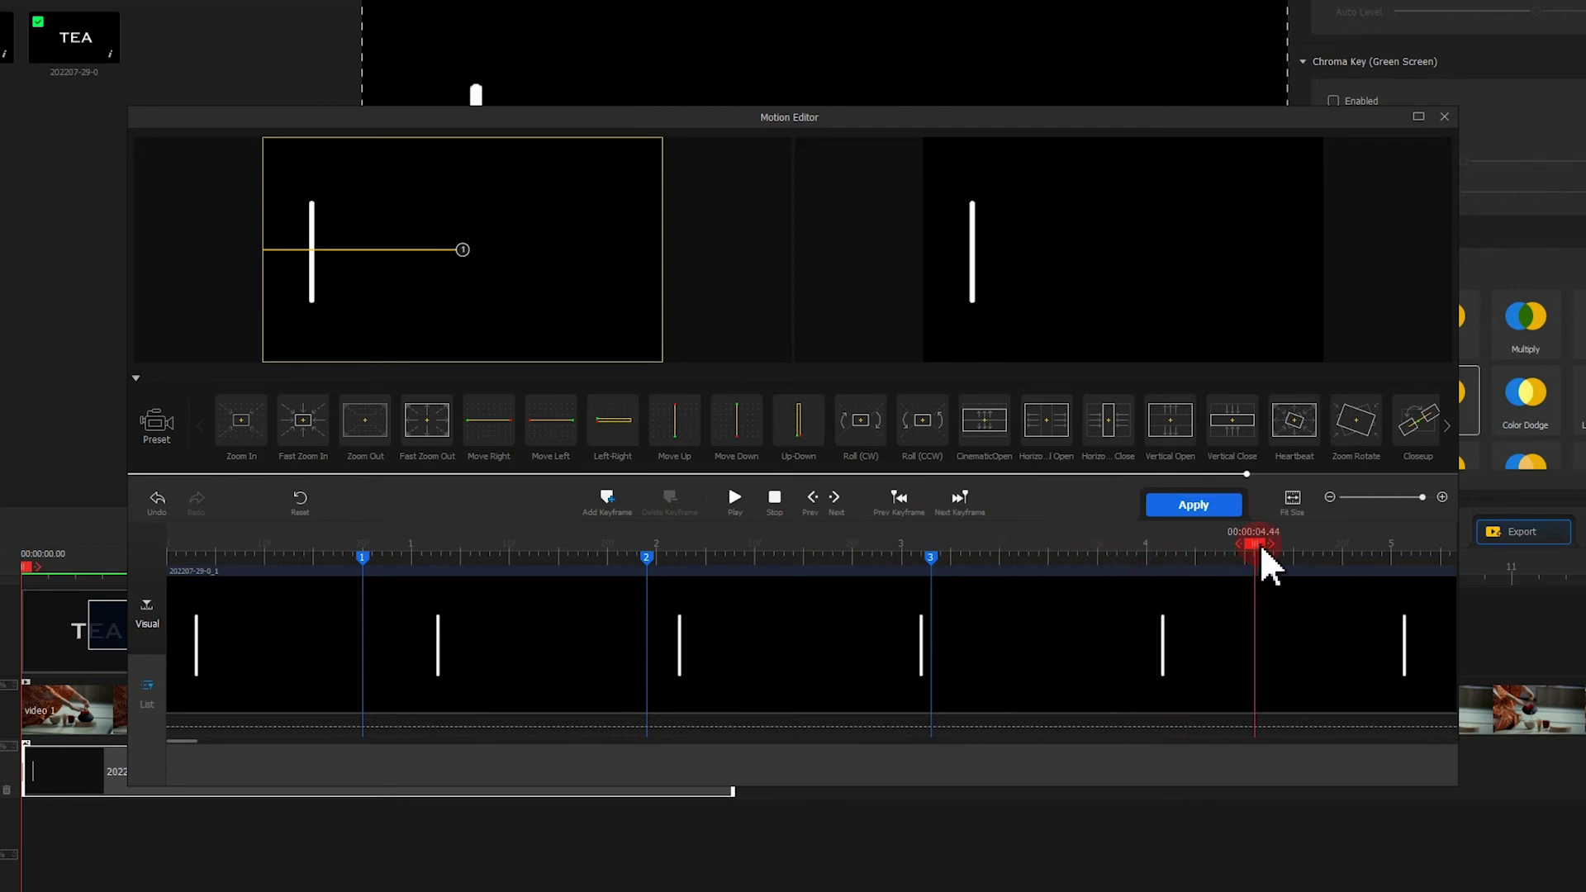
pyautogui.click(608, 504)
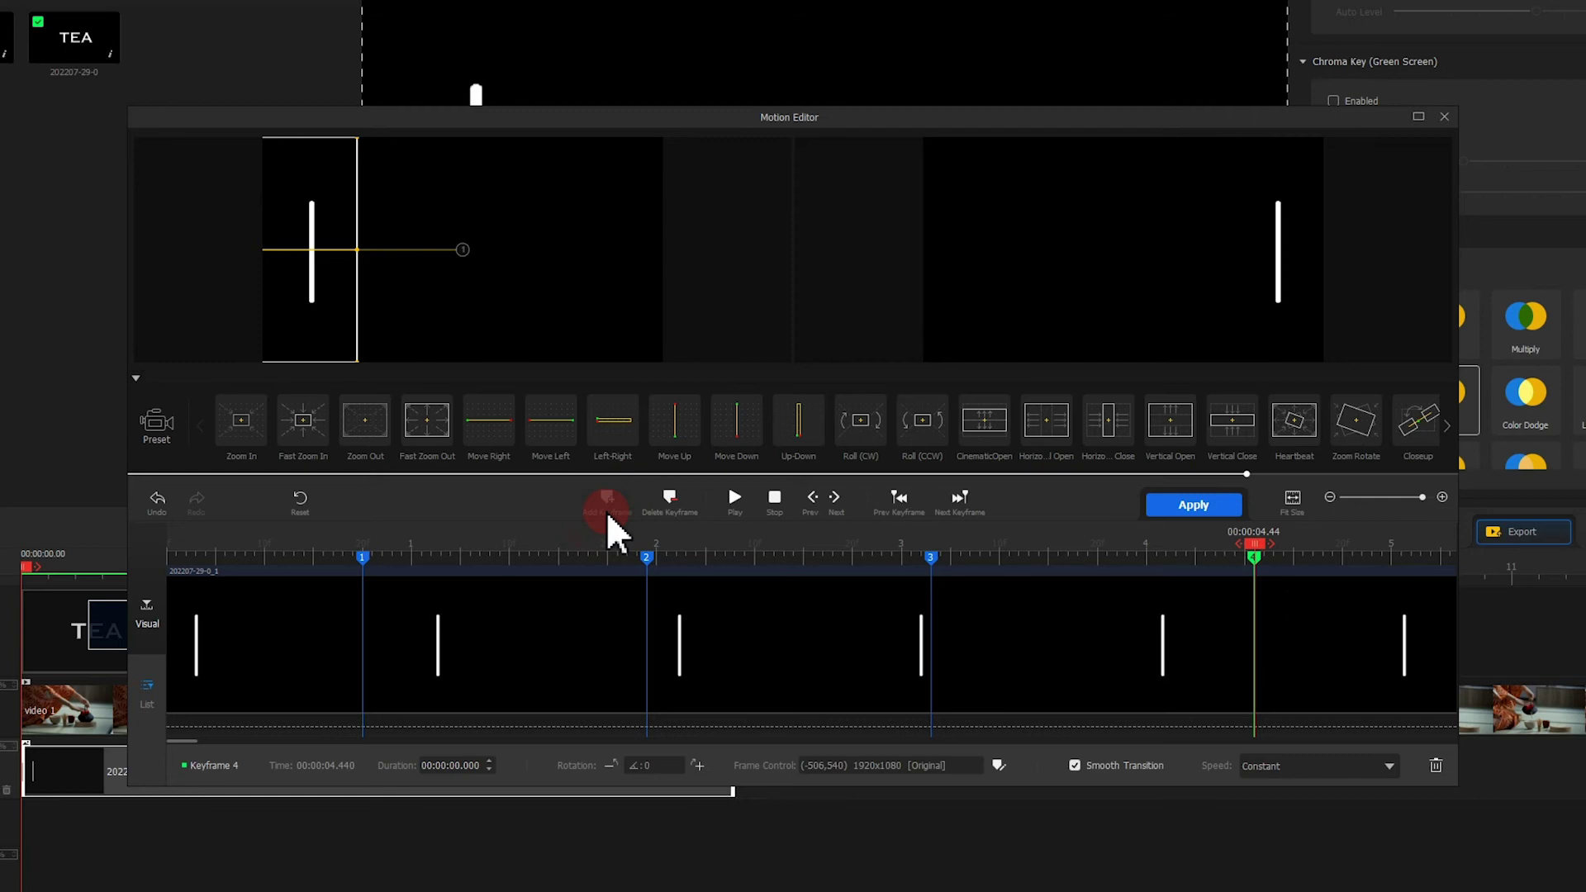
pyautogui.moveTo(308, 319); pyautogui.dragTo(610, 327)
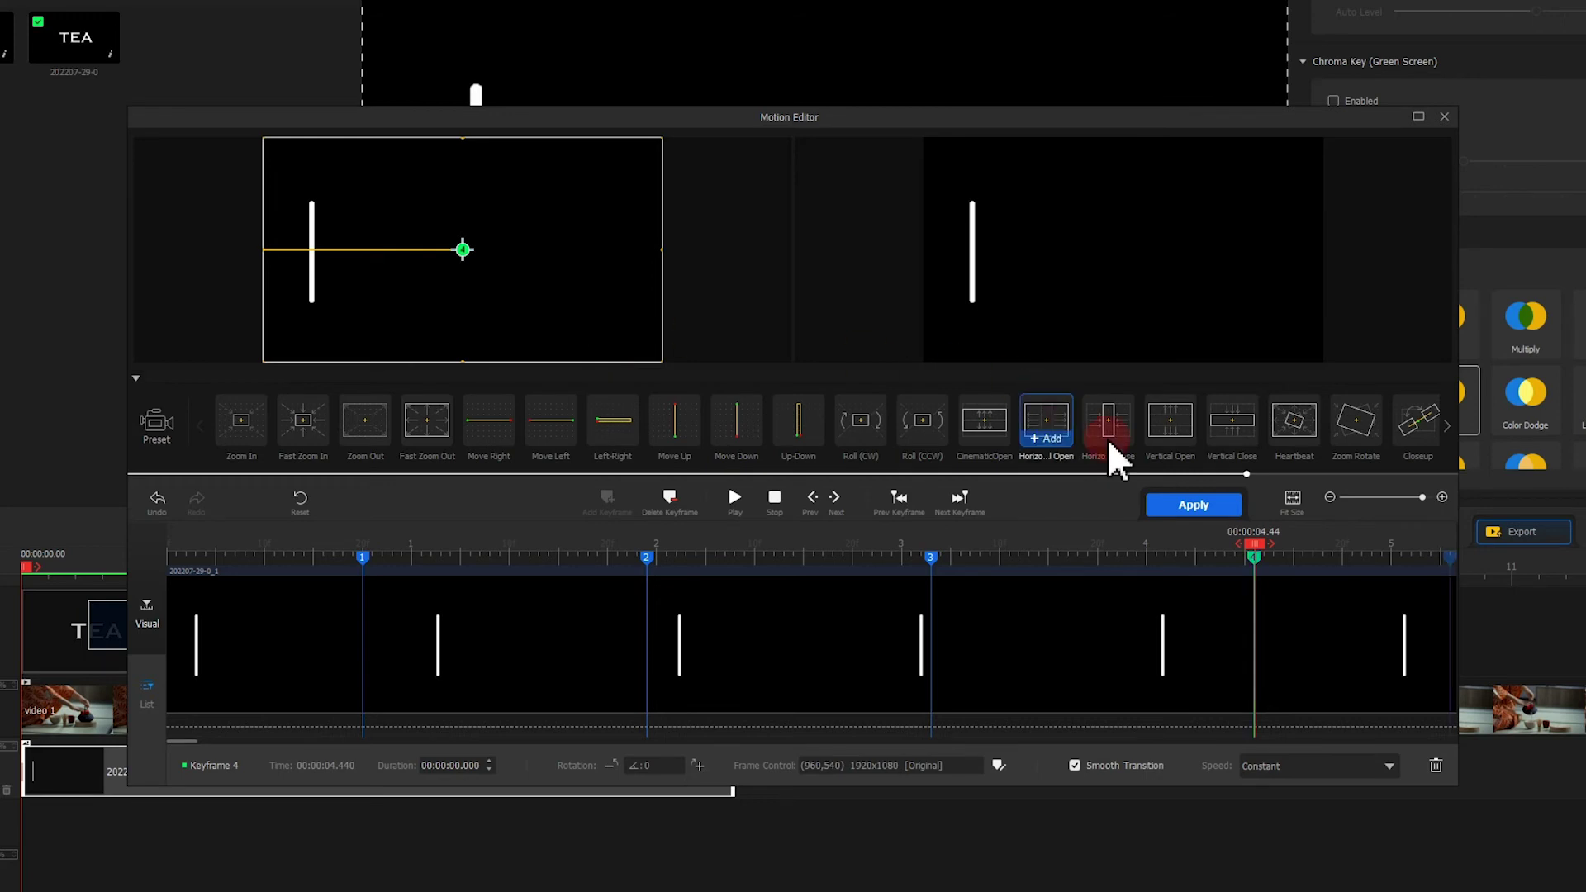
# Step: Add keyframes at 4.52 s and 5.26 s, shifting the last to 1590,540, then preview
pyautogui.click(1237, 537)
pyautogui.moveTo(1261, 545); pyautogui.dragTo(1282, 546)
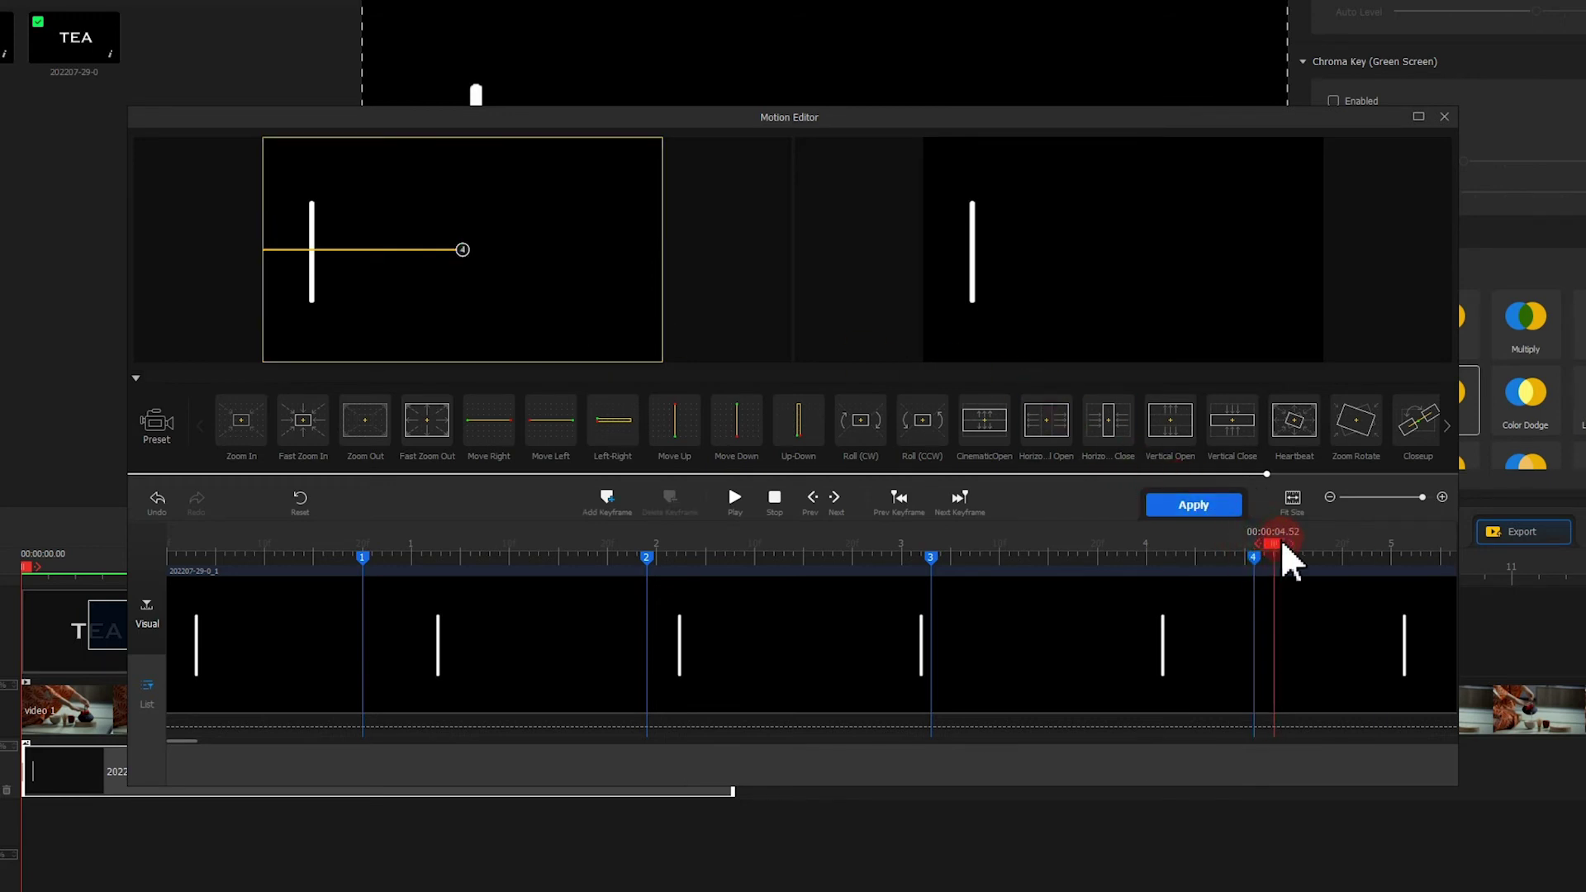
pyautogui.click(614, 508)
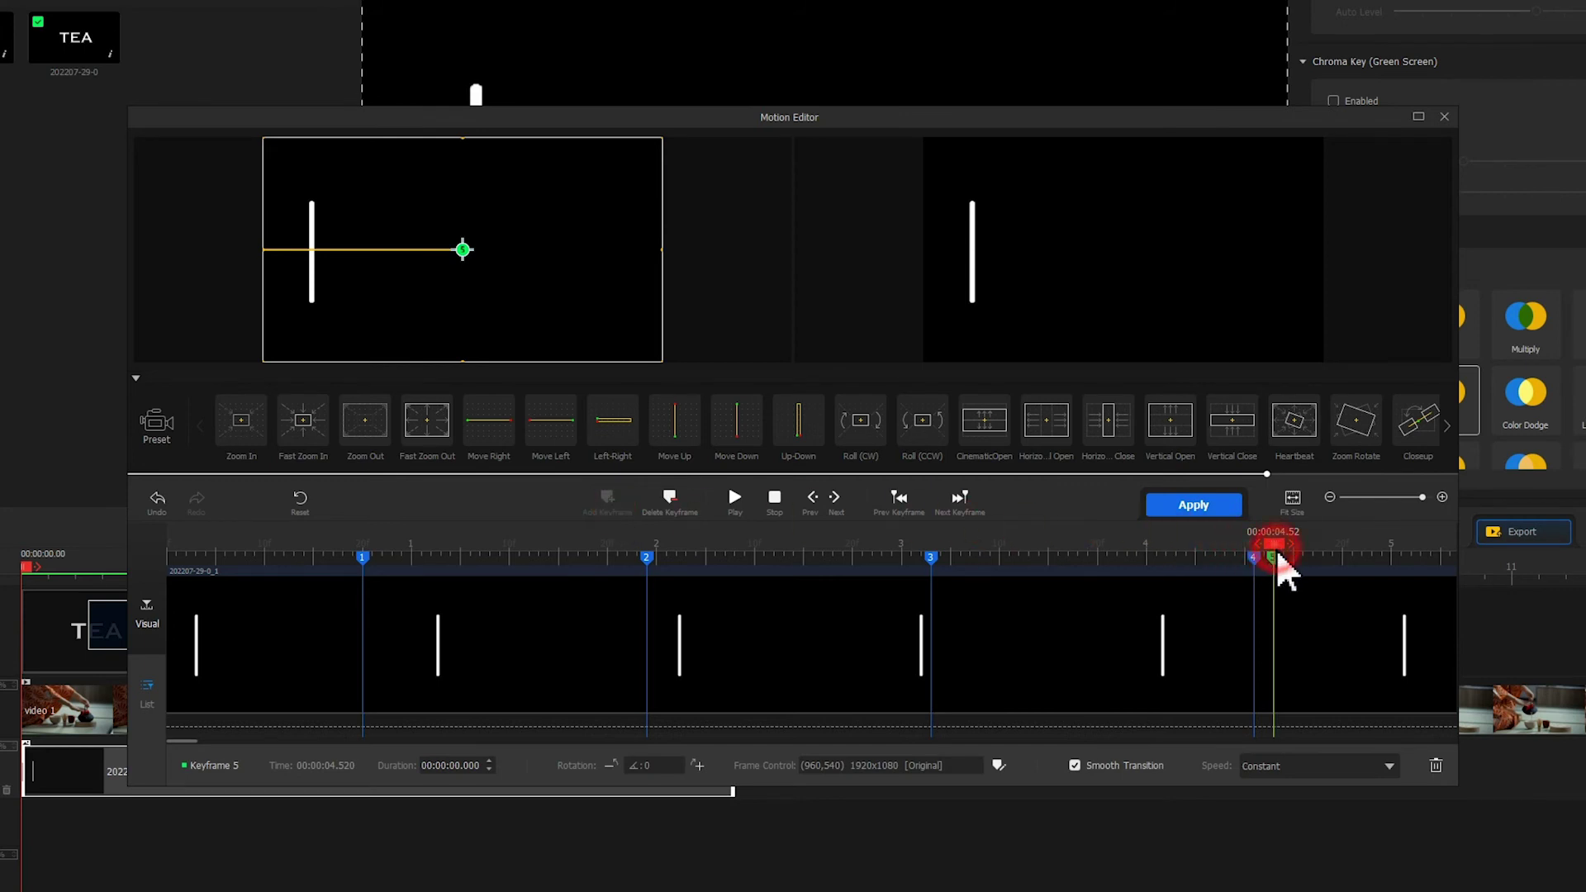
pyautogui.moveTo(1278, 550); pyautogui.dragTo(1476, 567)
pyautogui.click(609, 498)
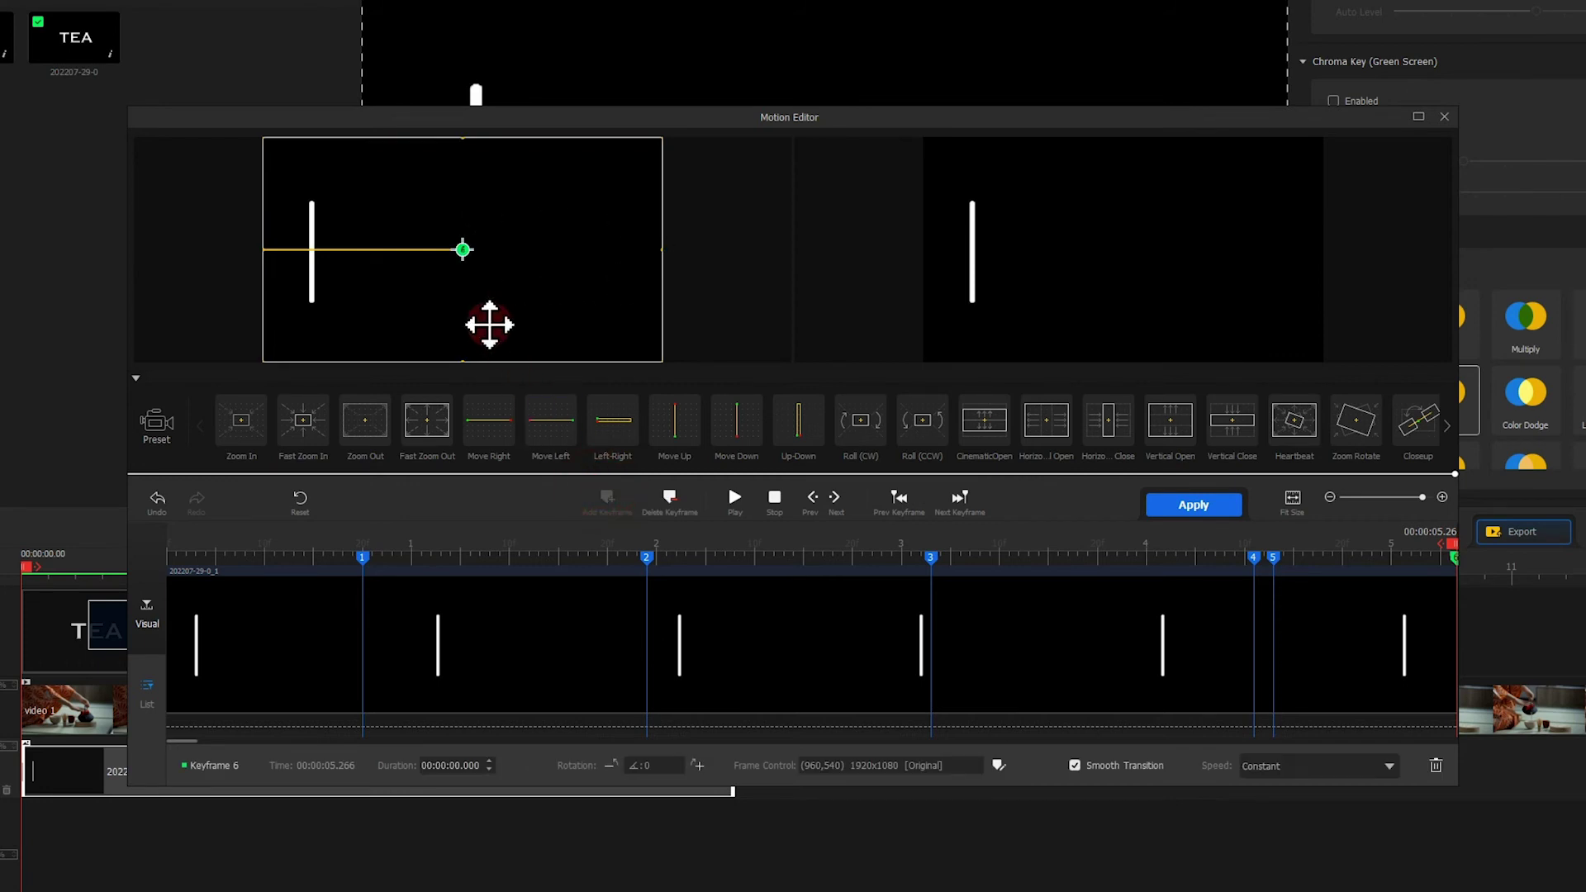
pyautogui.moveTo(485, 319); pyautogui.dragTo(621, 340)
pyautogui.click(799, 507)
pyautogui.click(736, 502)
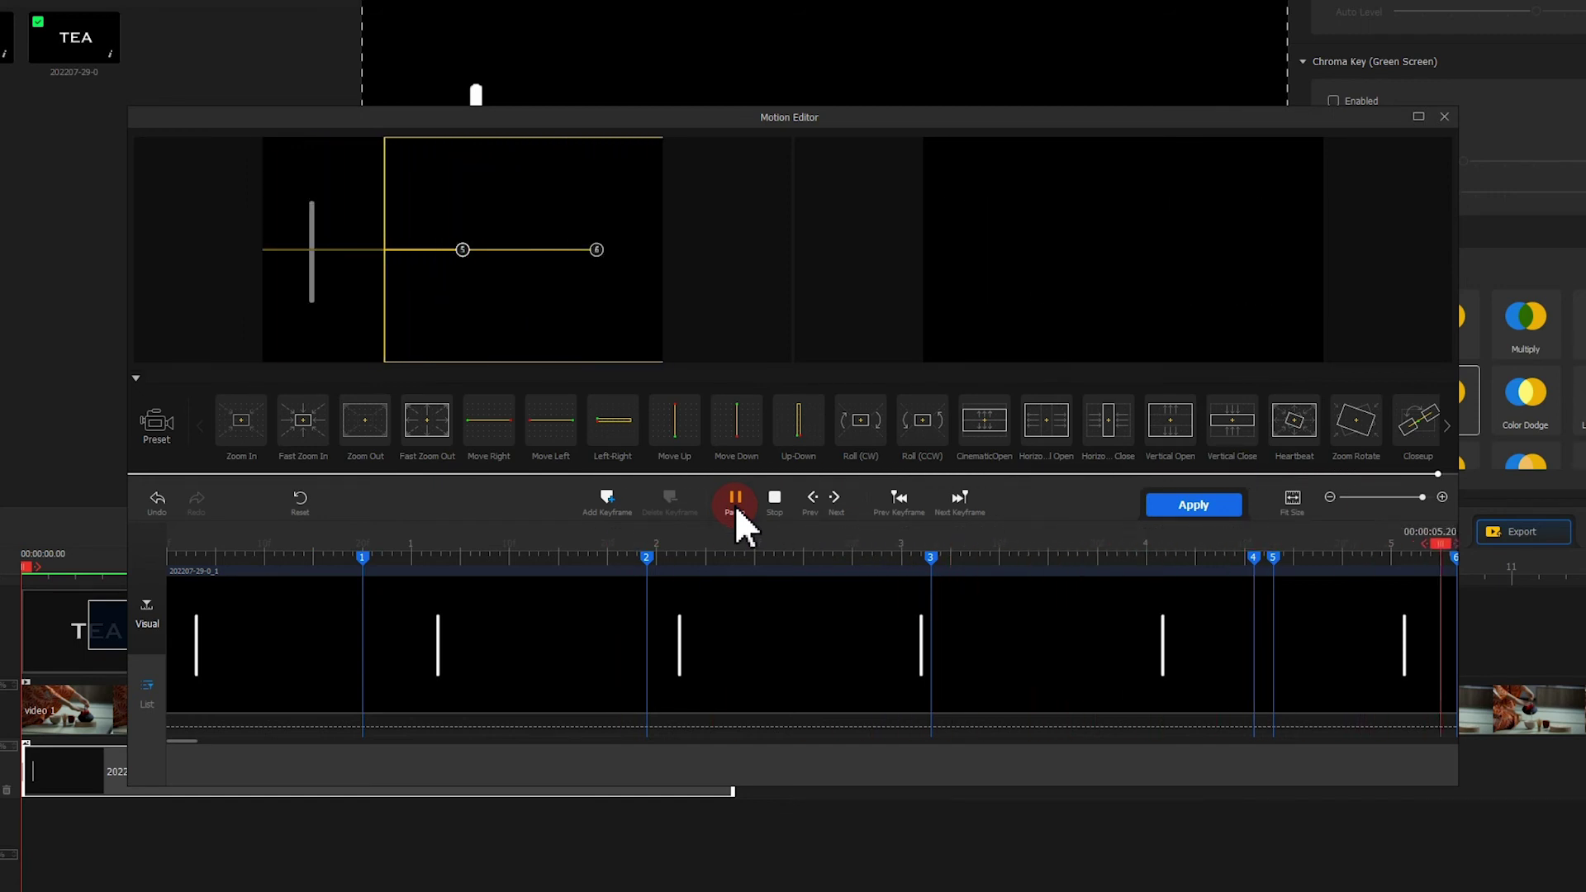
# Step: Apply the line motion and preview it on the timeline
pyautogui.click(1193, 505)
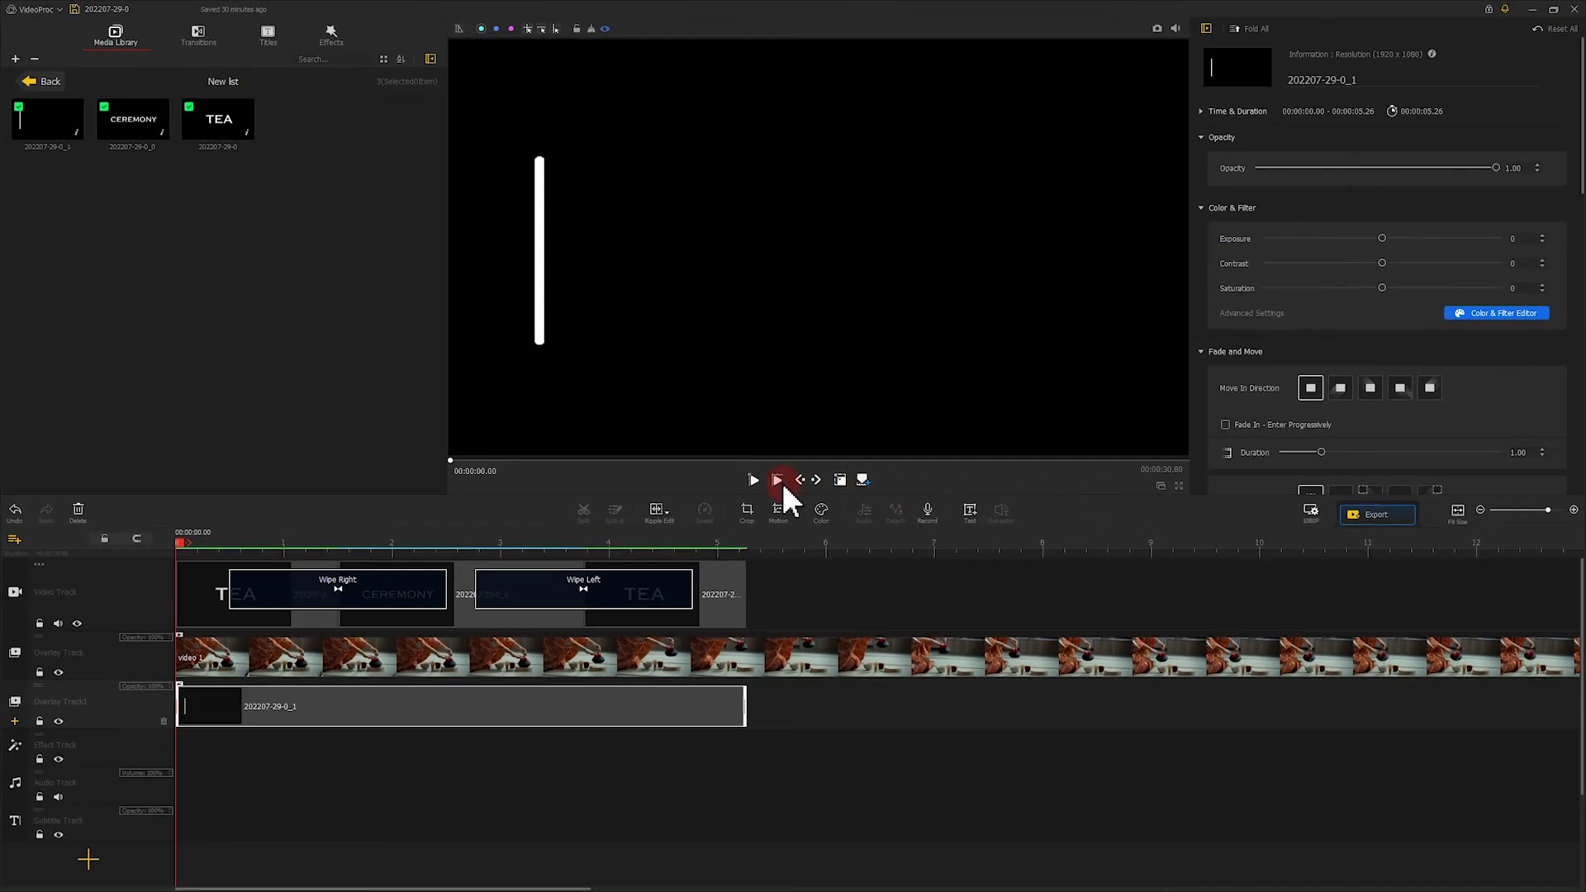
pyautogui.click(757, 483)
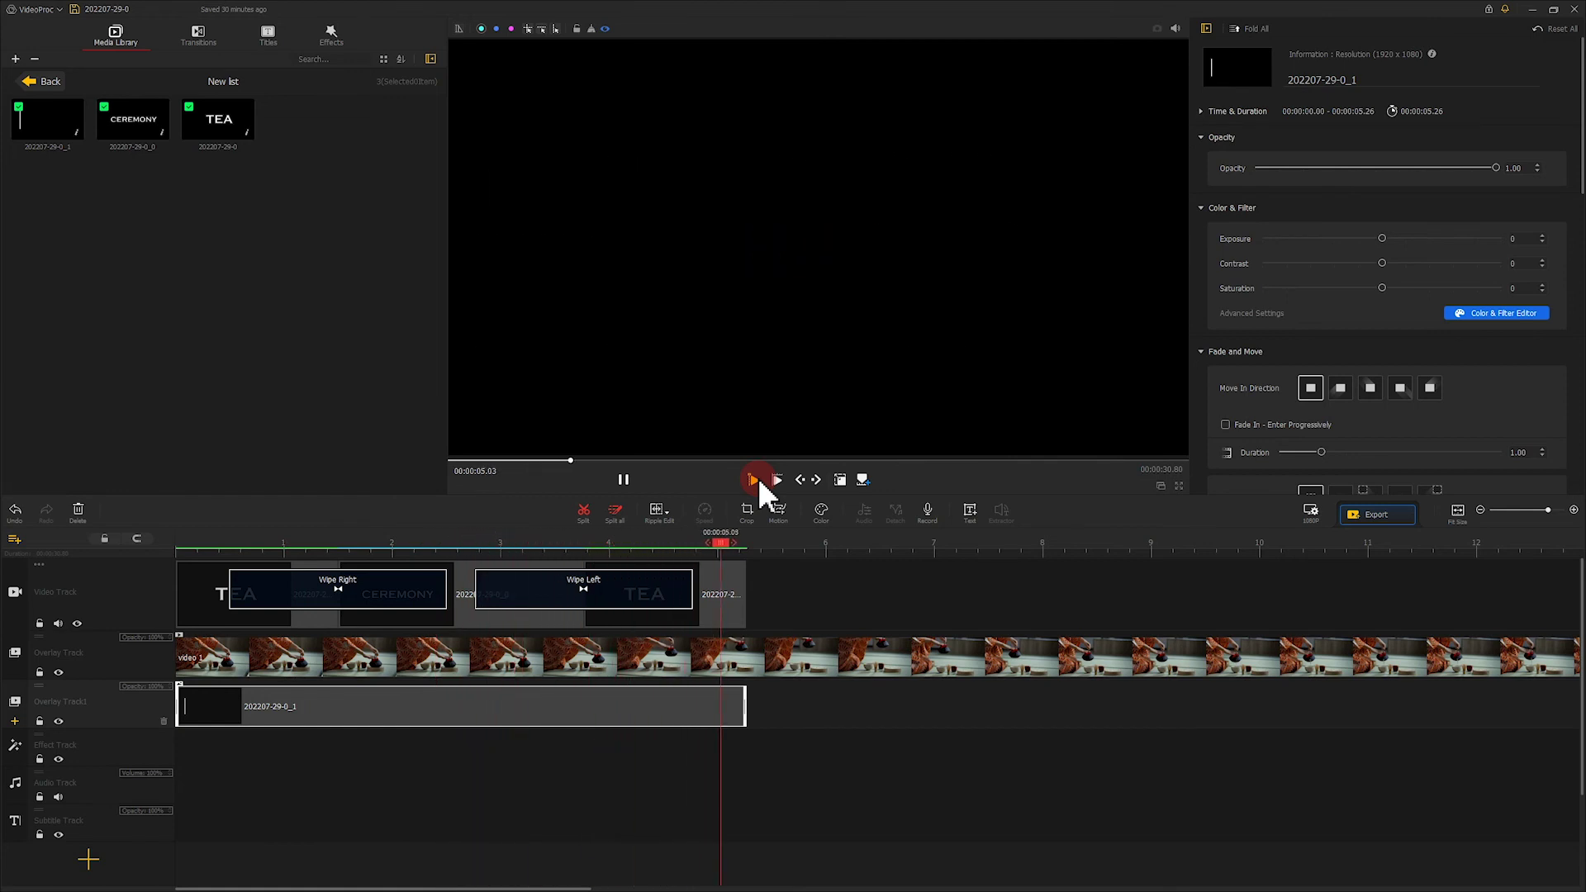
pyautogui.click(623, 480)
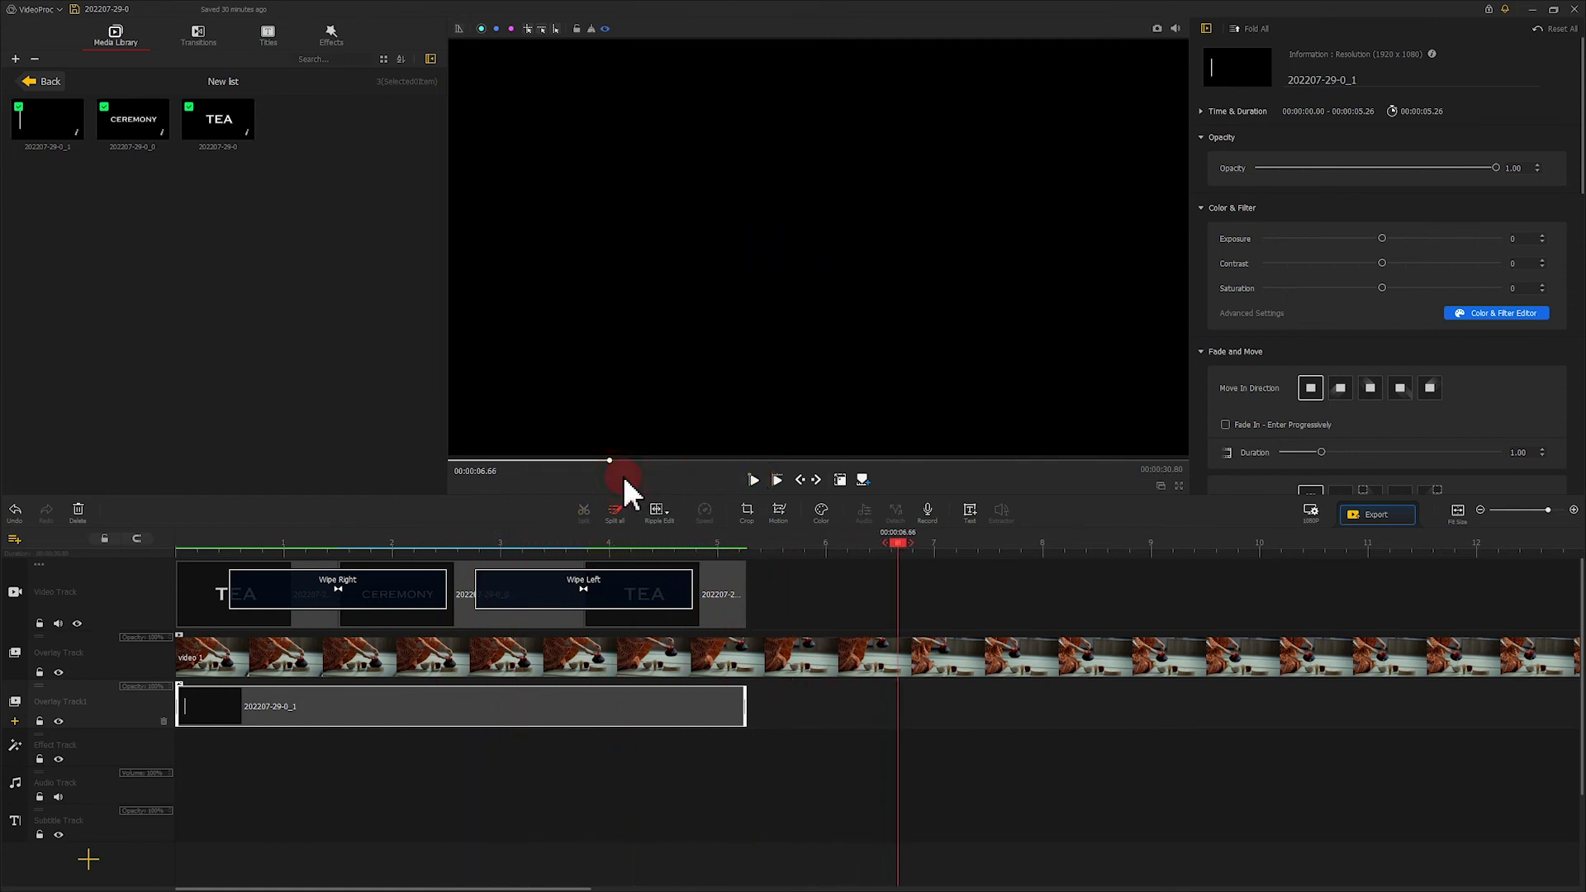
# Step: Set the line clip's blend mode to Screen and replay the project from the start
pyautogui.scroll(-10, 1387, 213)
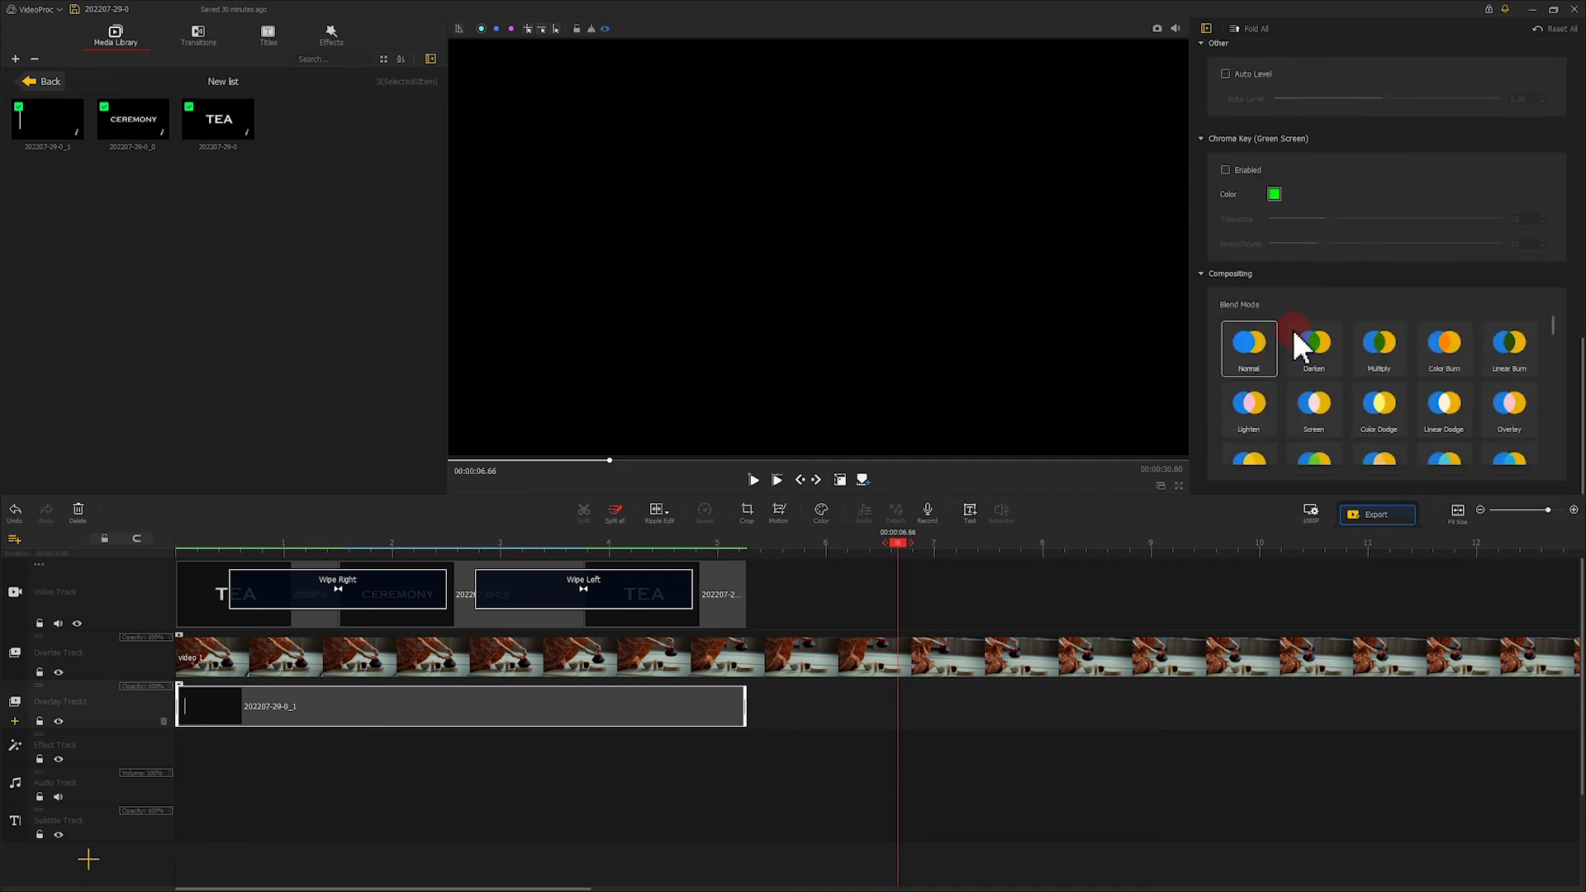
pyautogui.click(1305, 423)
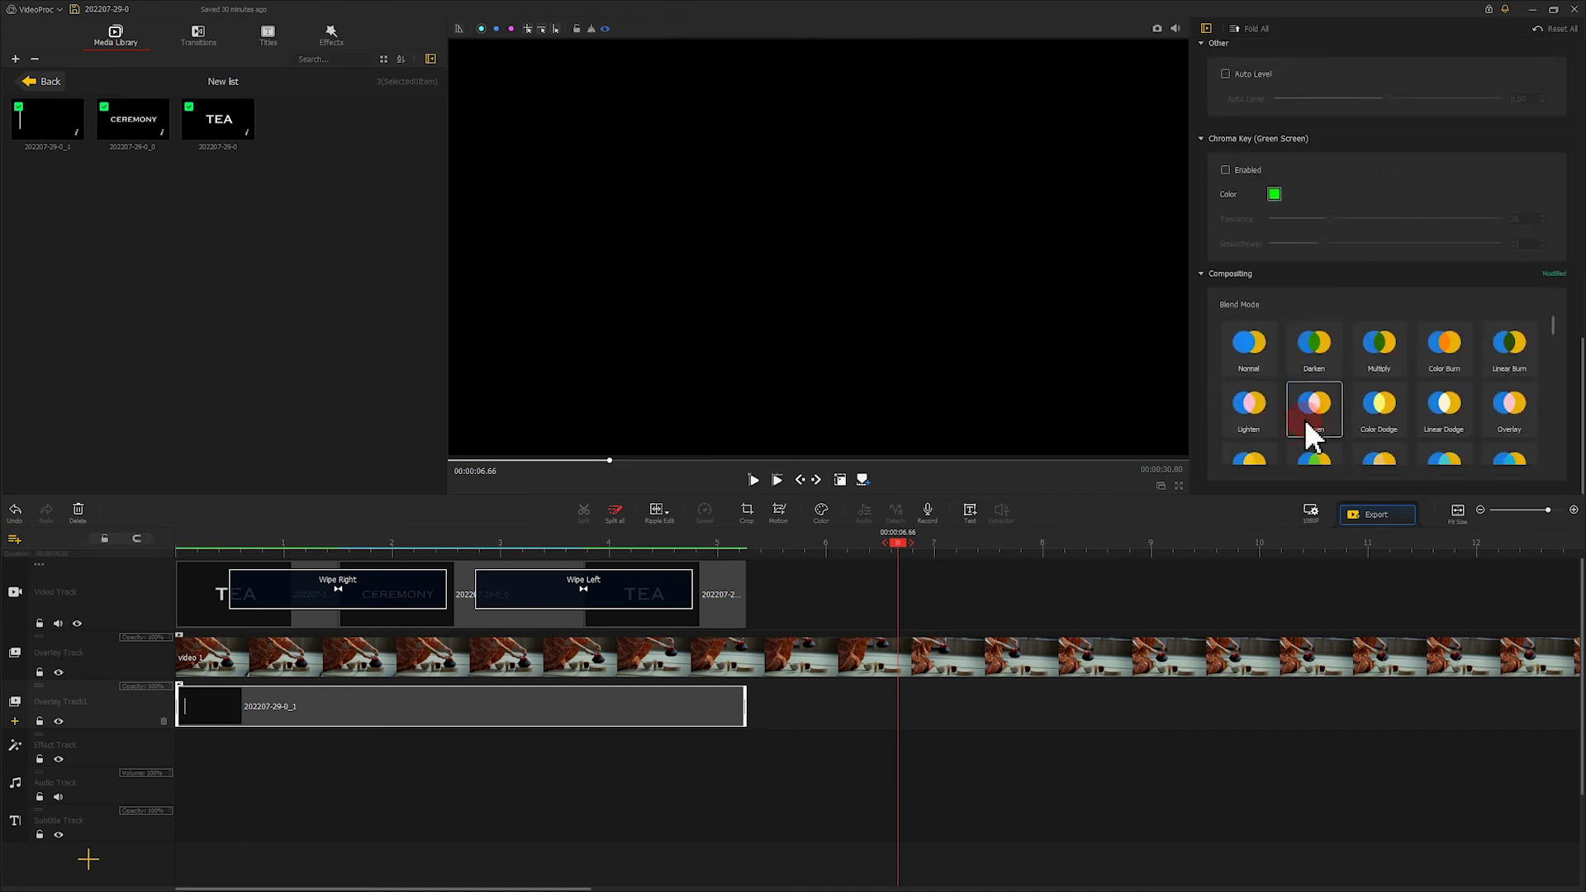
pyautogui.moveTo(901, 549); pyautogui.dragTo(130, 588)
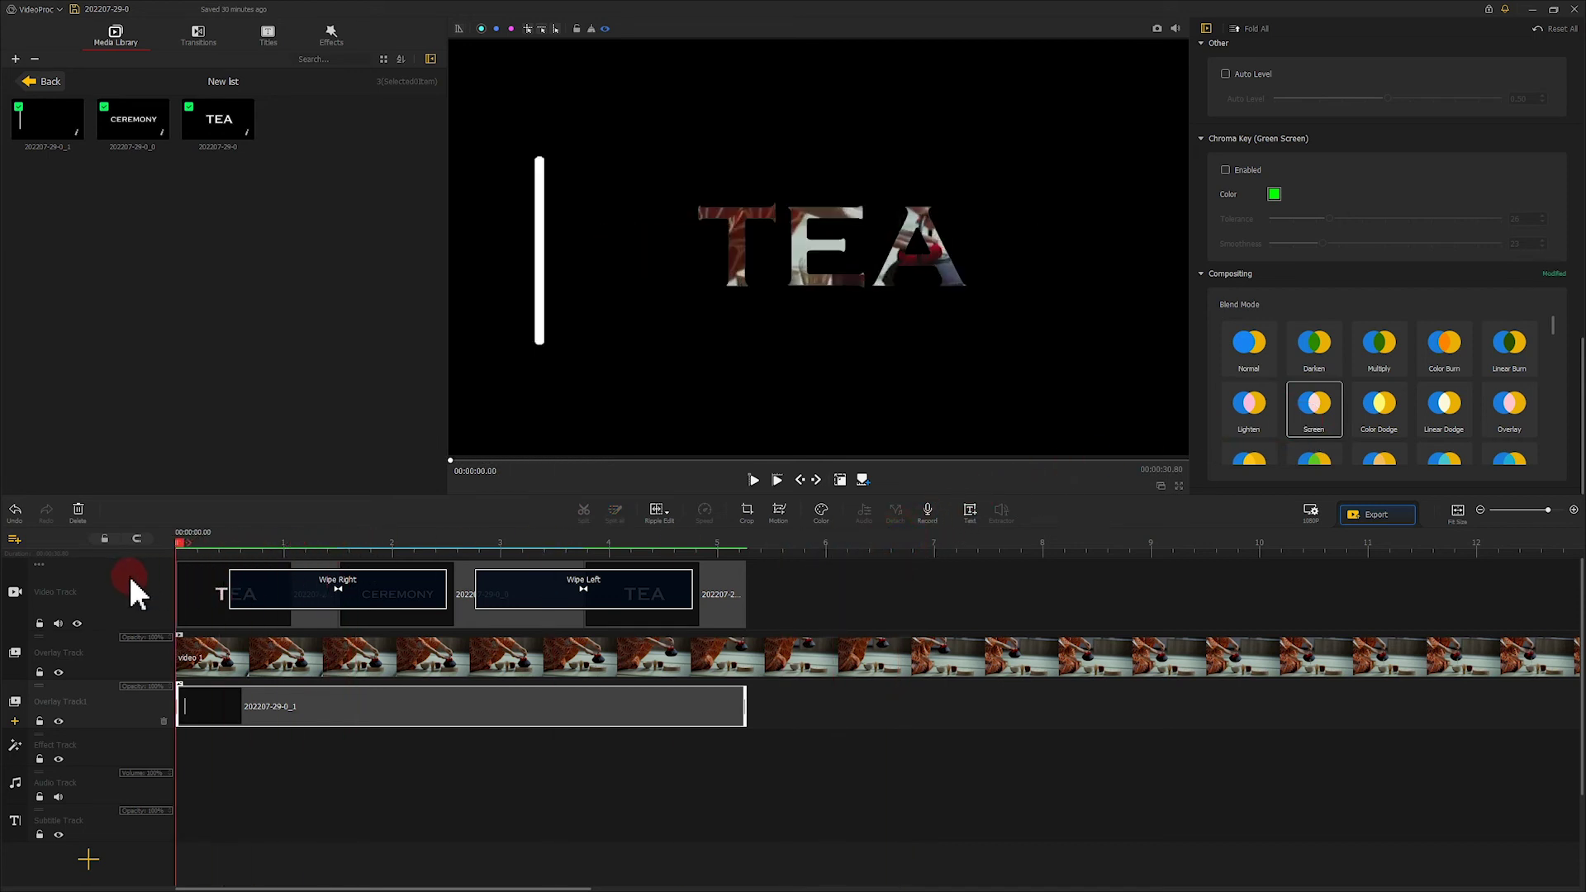
pyautogui.click(752, 481)
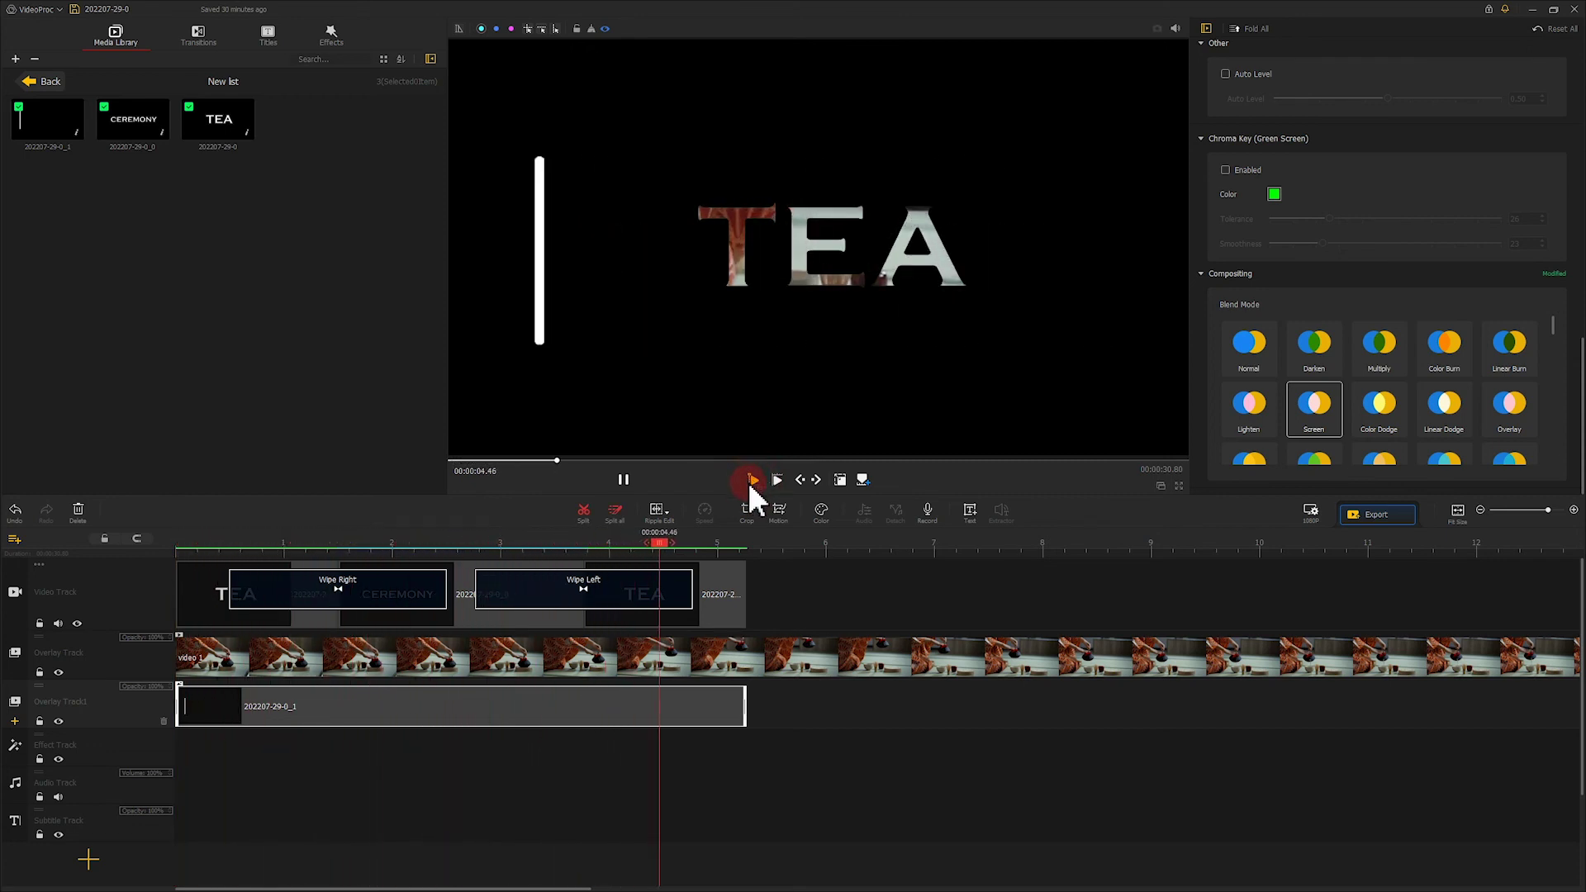
pyautogui.click(626, 479)
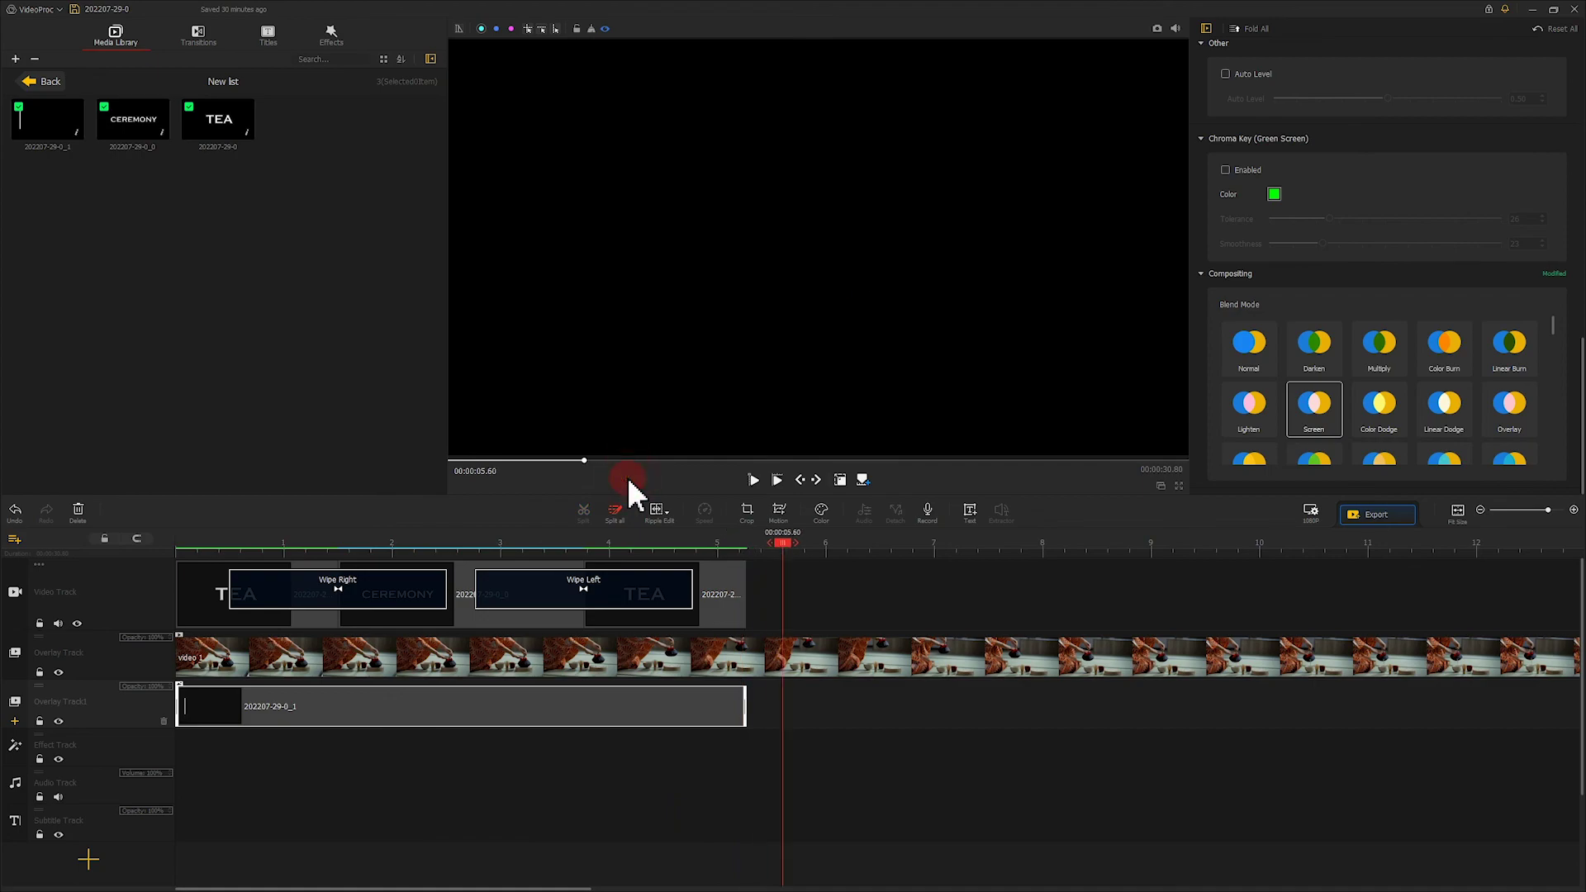
pyautogui.click(456, 428)
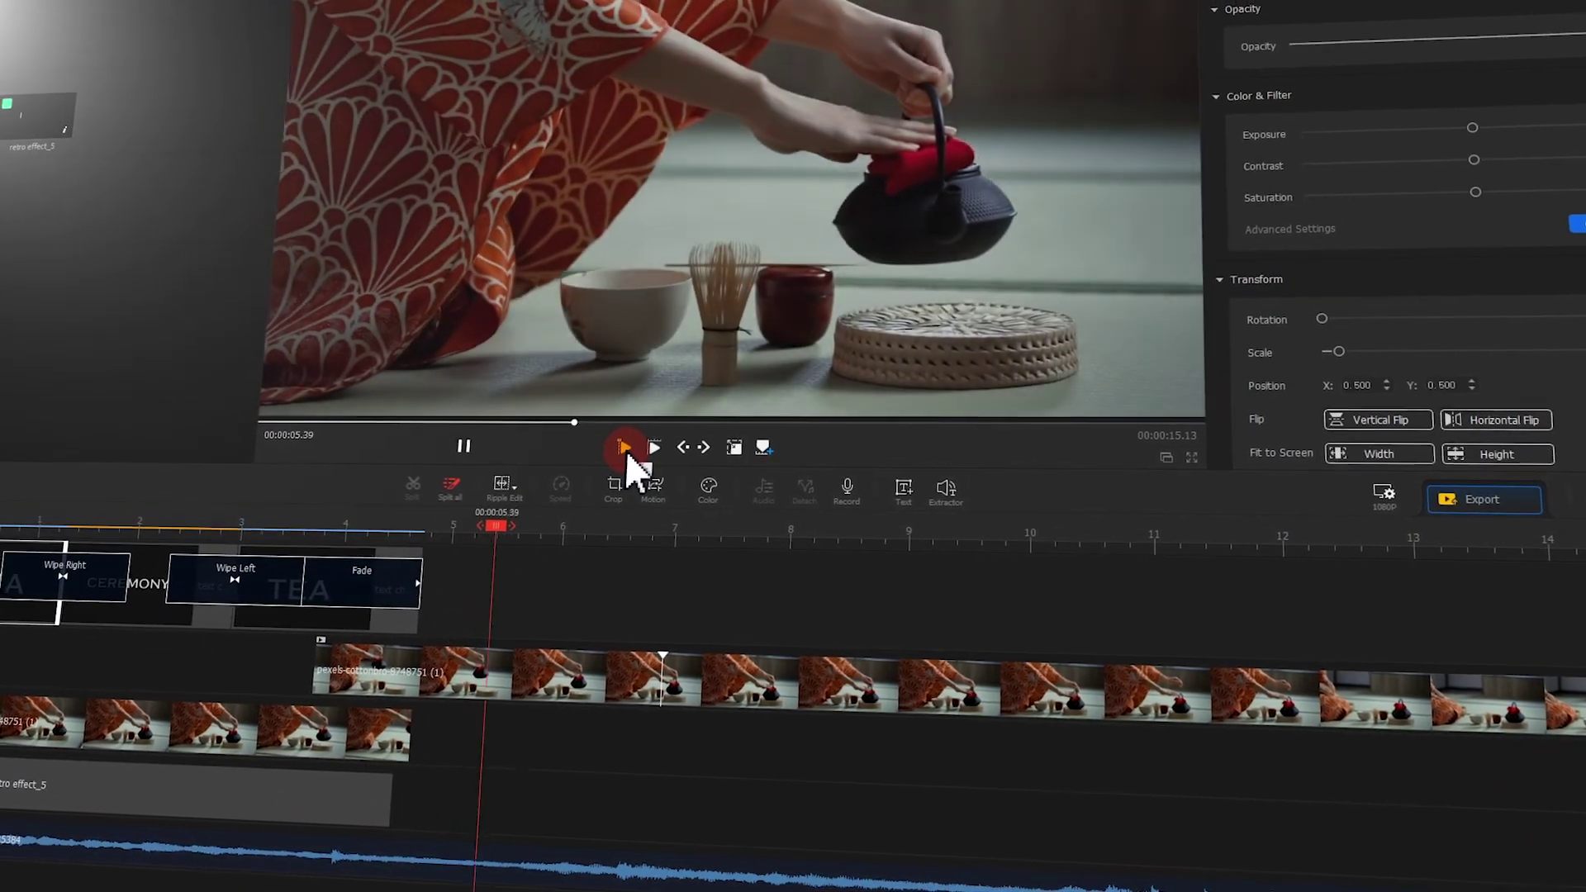
pyautogui.click(628, 448)
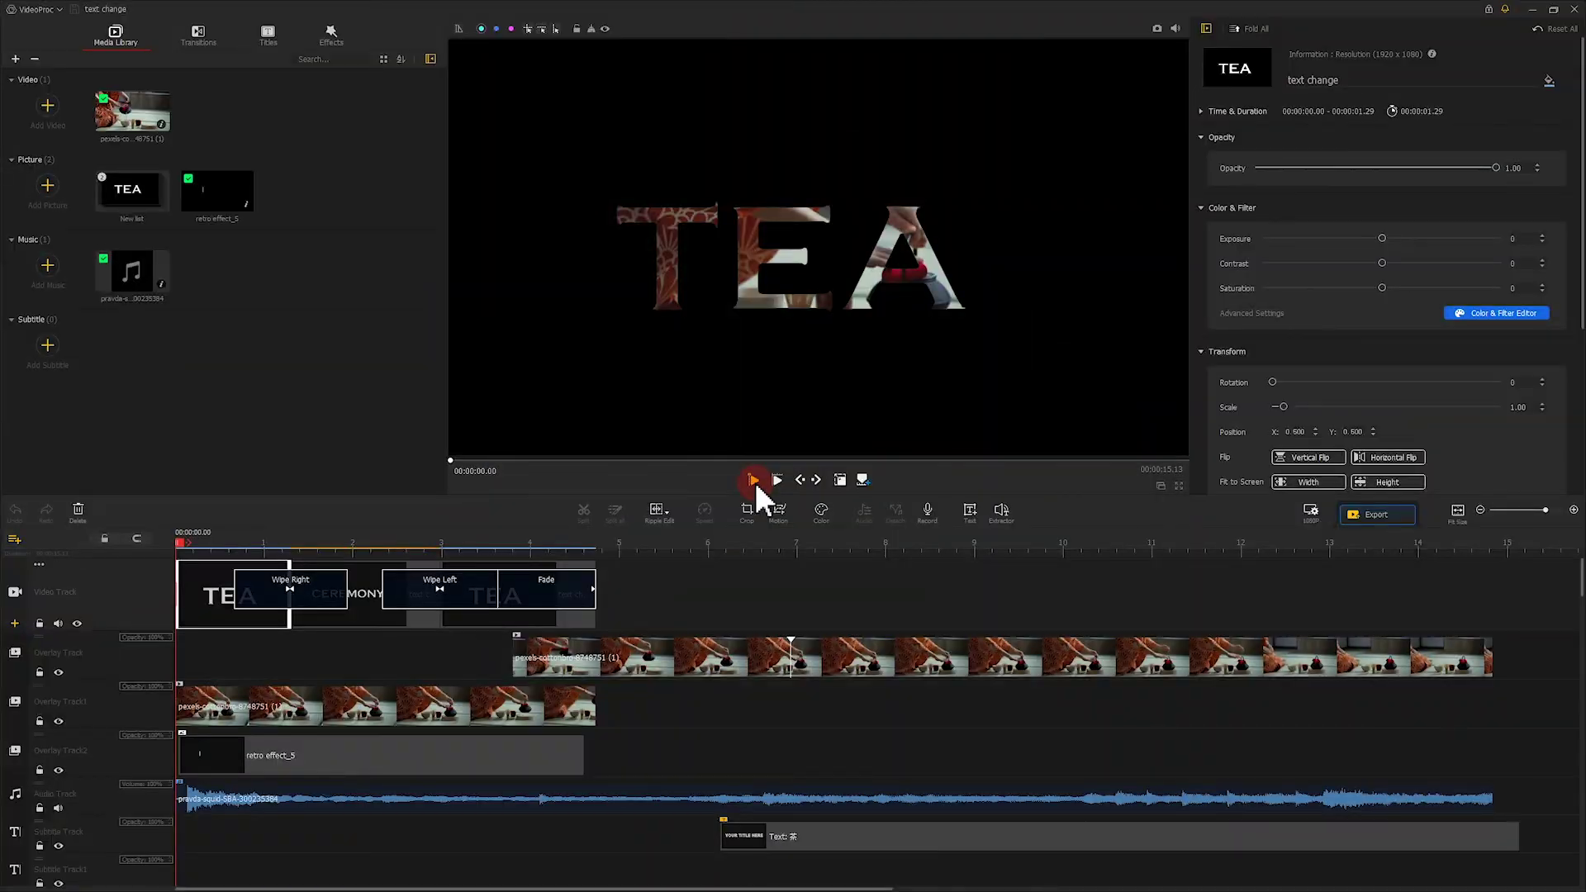
pyautogui.click(755, 484)
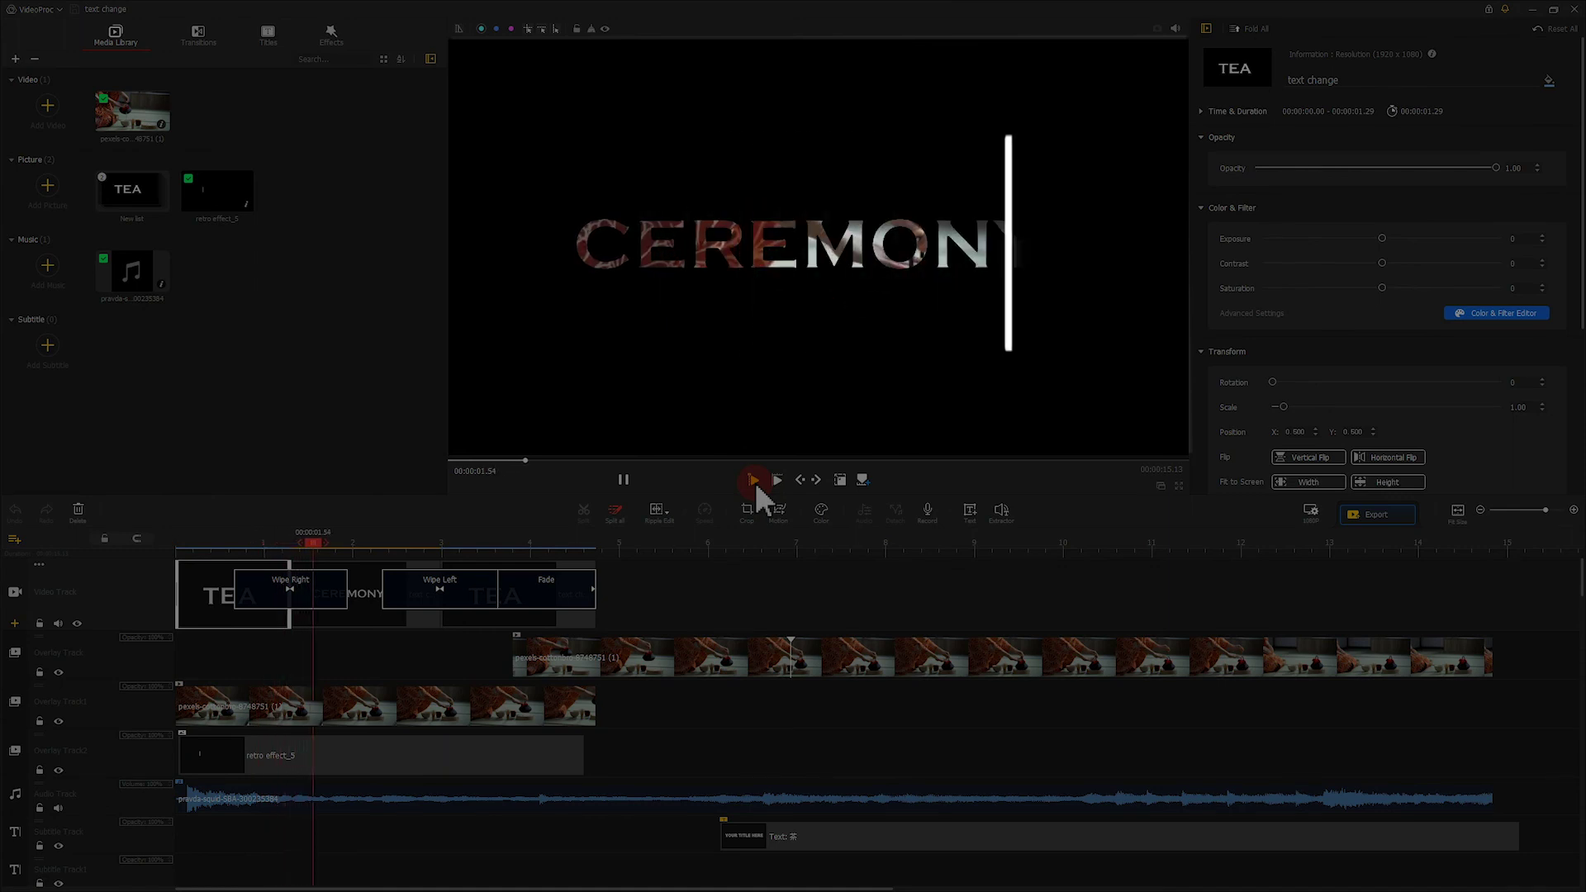